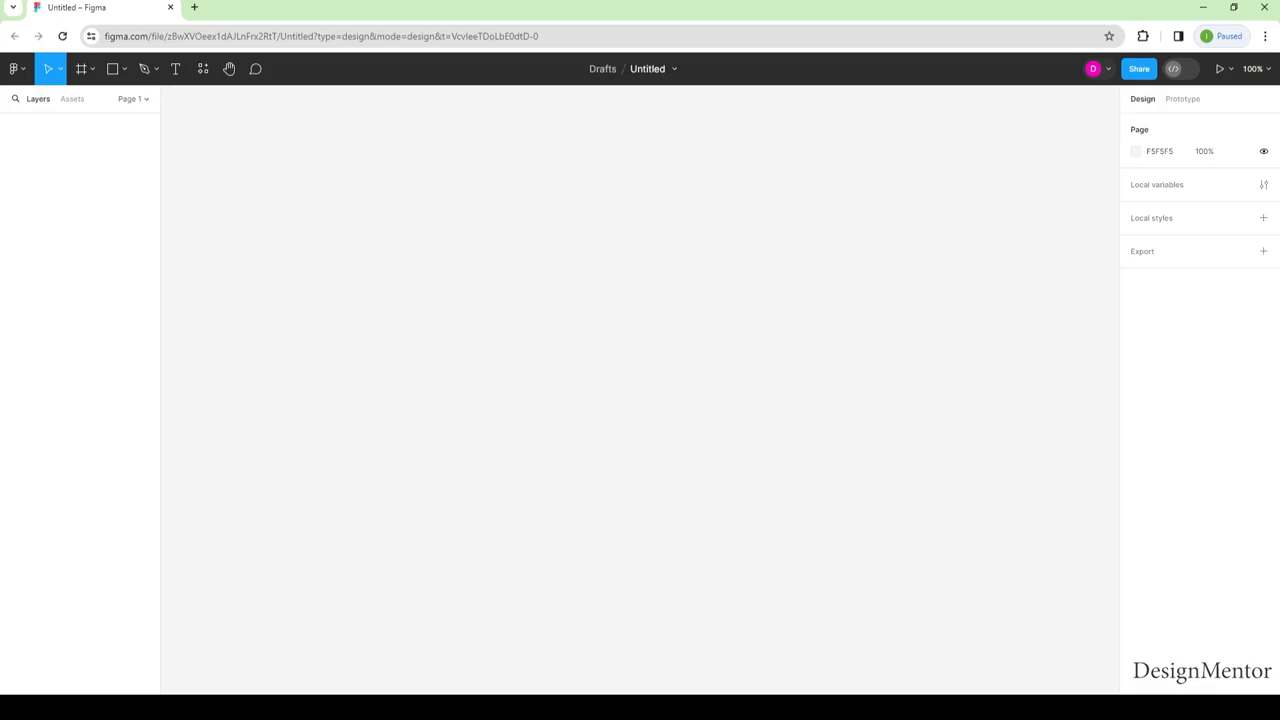
- Draw a 1200×800 grey background rectangle, bring it into view, and paste the four swatch squares
key("r")
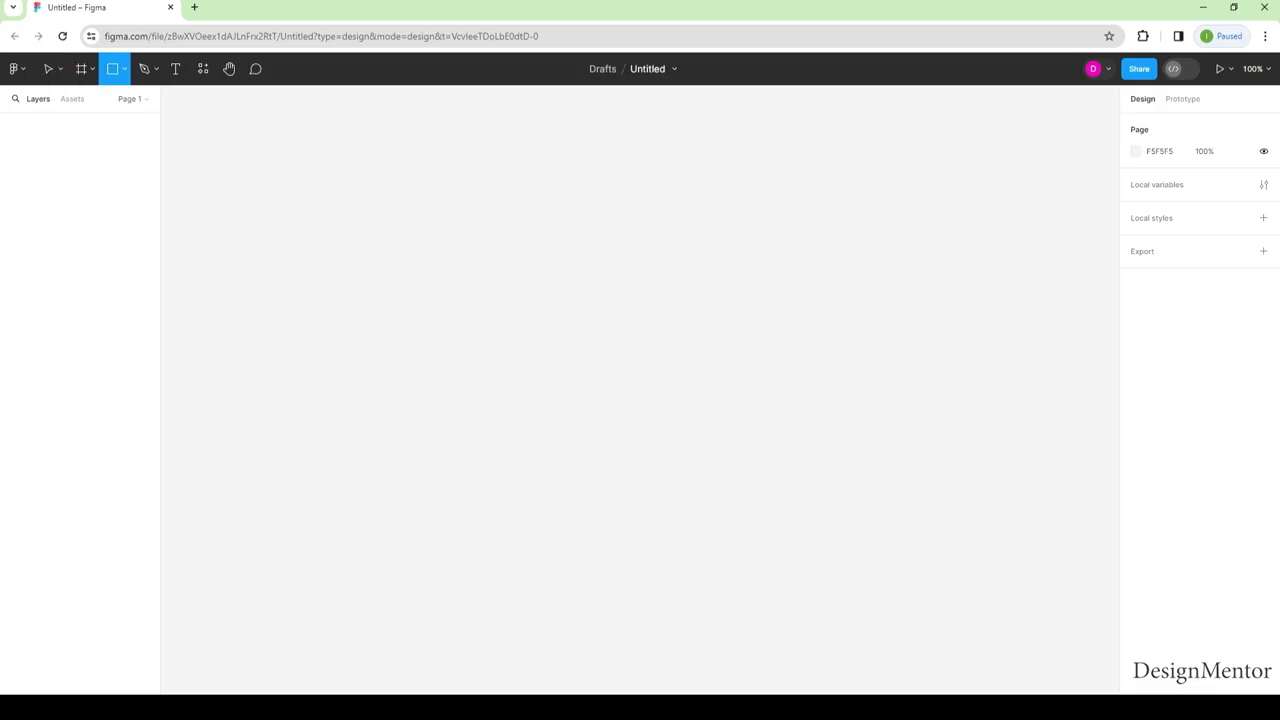
left_click(124, 69)
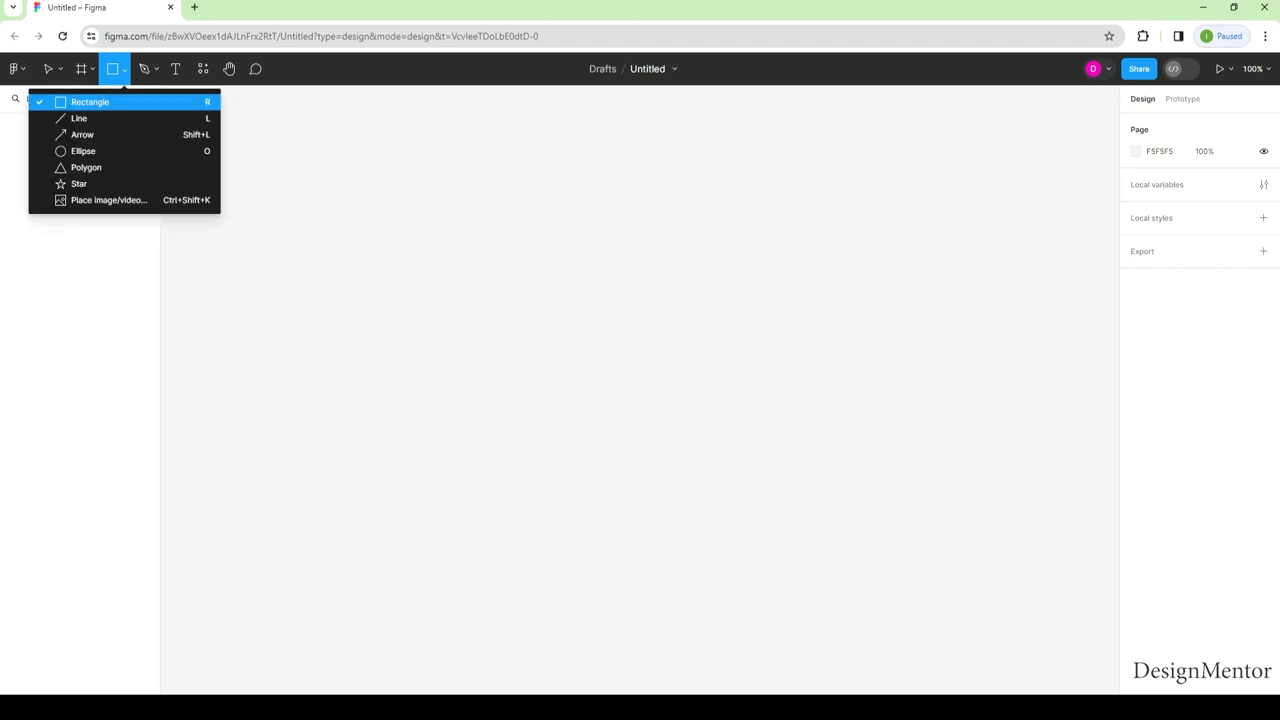
left_click(90, 100)
left_click(513, 264)
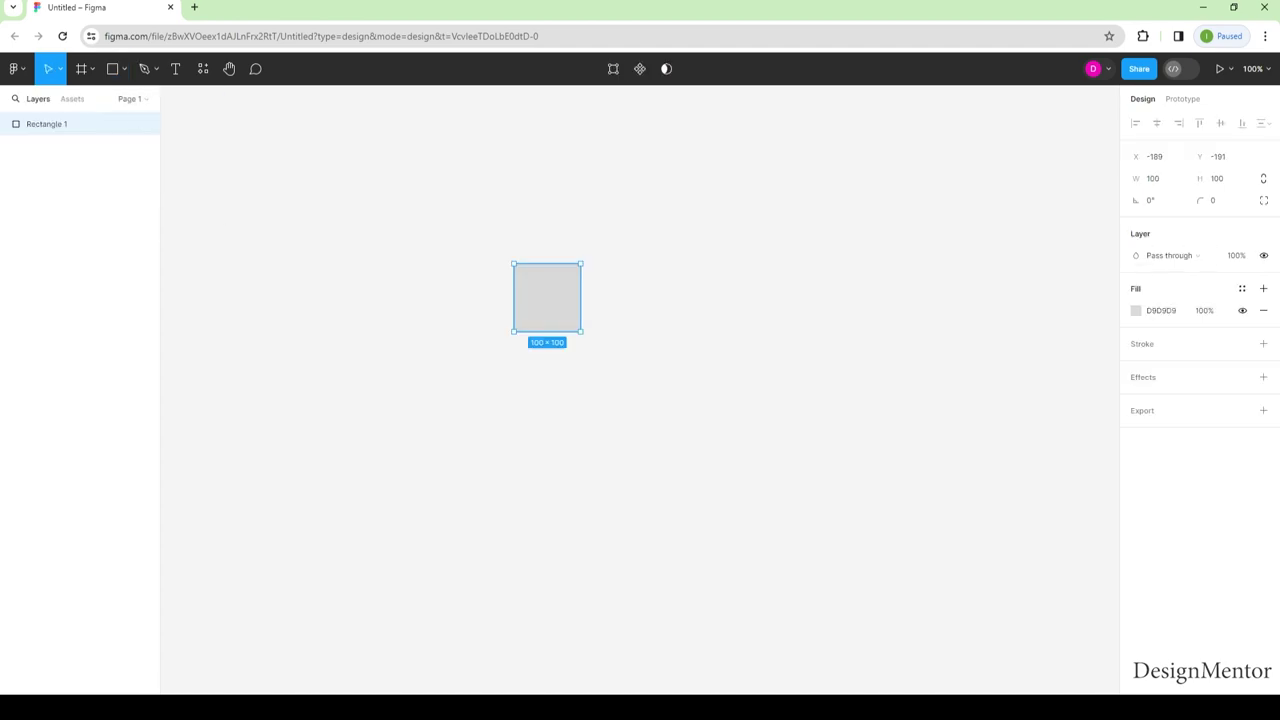
left_click(1156, 178)
type("12")
type("00")
key("Tab")
type("800")
key("Return")
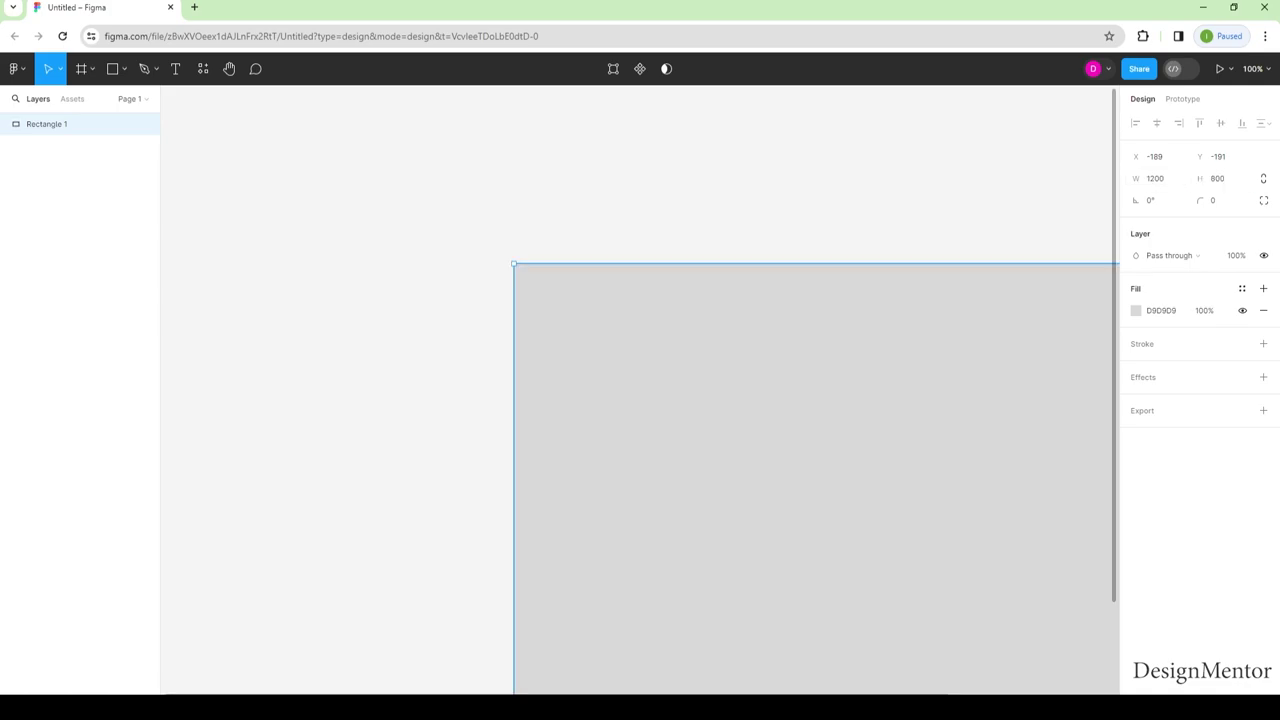
mouse_move(800, 450)
left_mouse_down()
mouse_move(520, 306)
mouse_move(533, 316)
left_mouse_up()
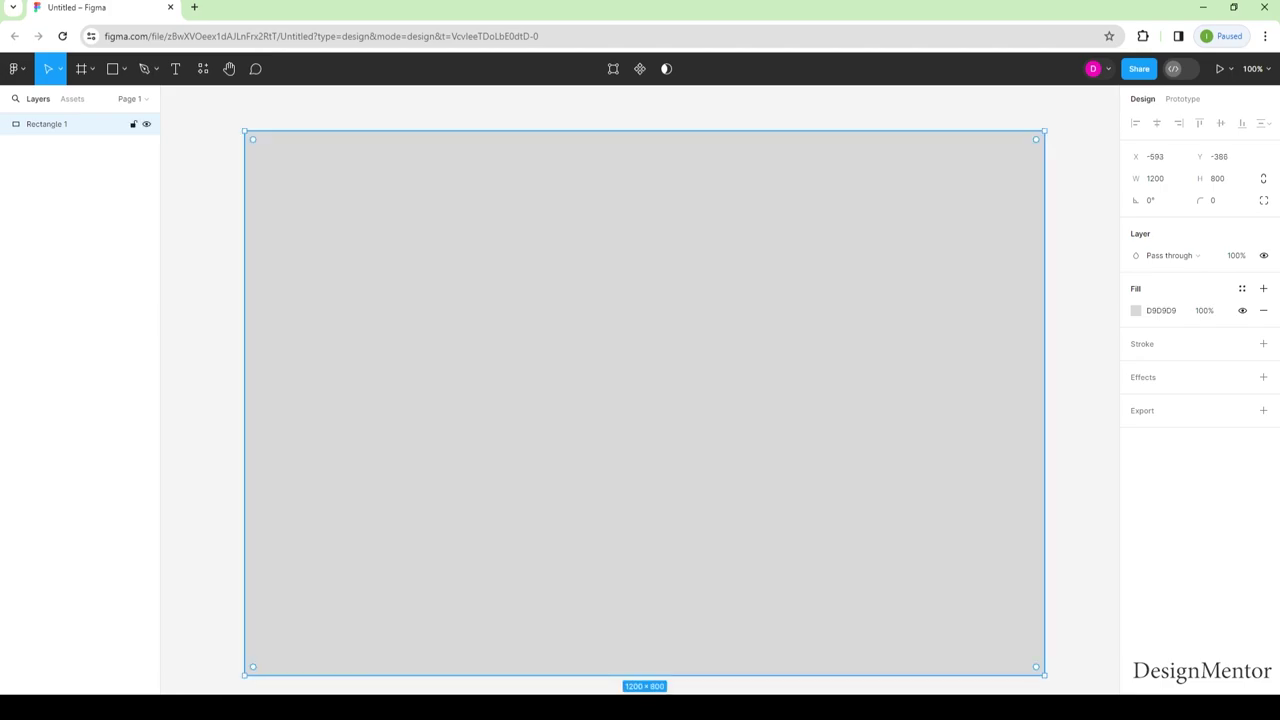
key("ctrl+v")
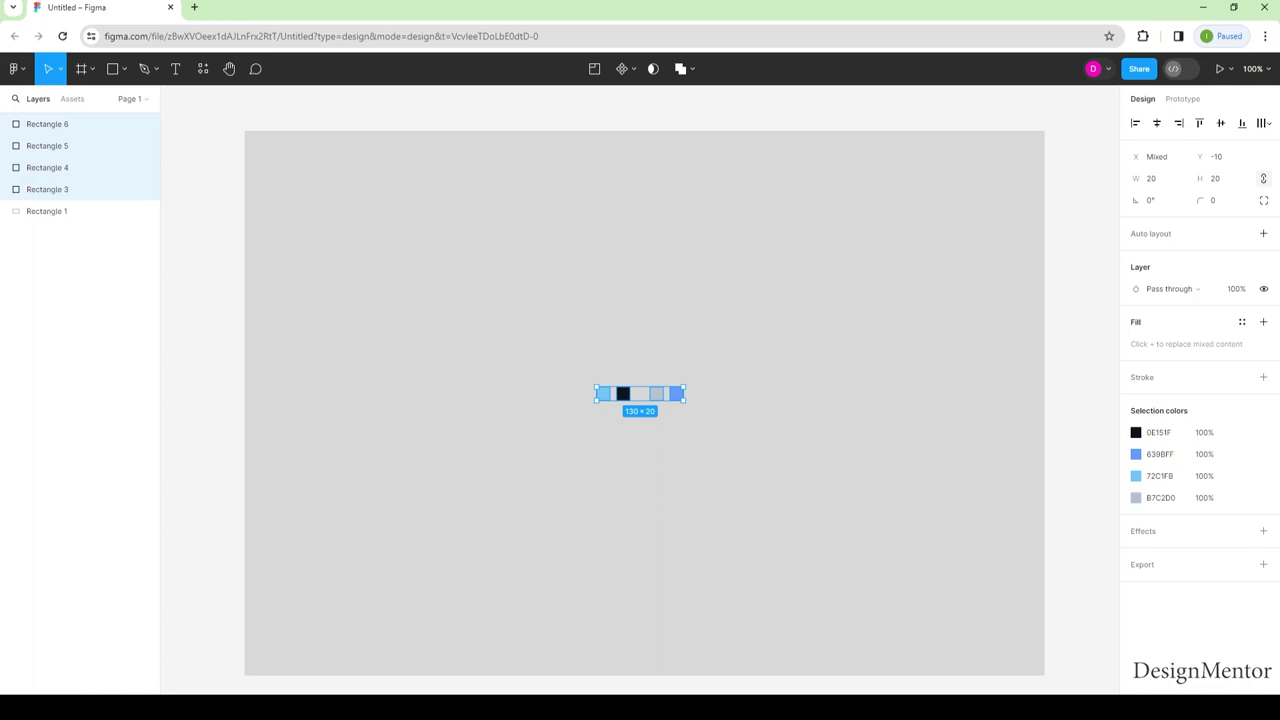
- Align the swatches with the board's left edge and fill the board with light blue 72C1FB
left_click_drag(300, 117, 287, 117)
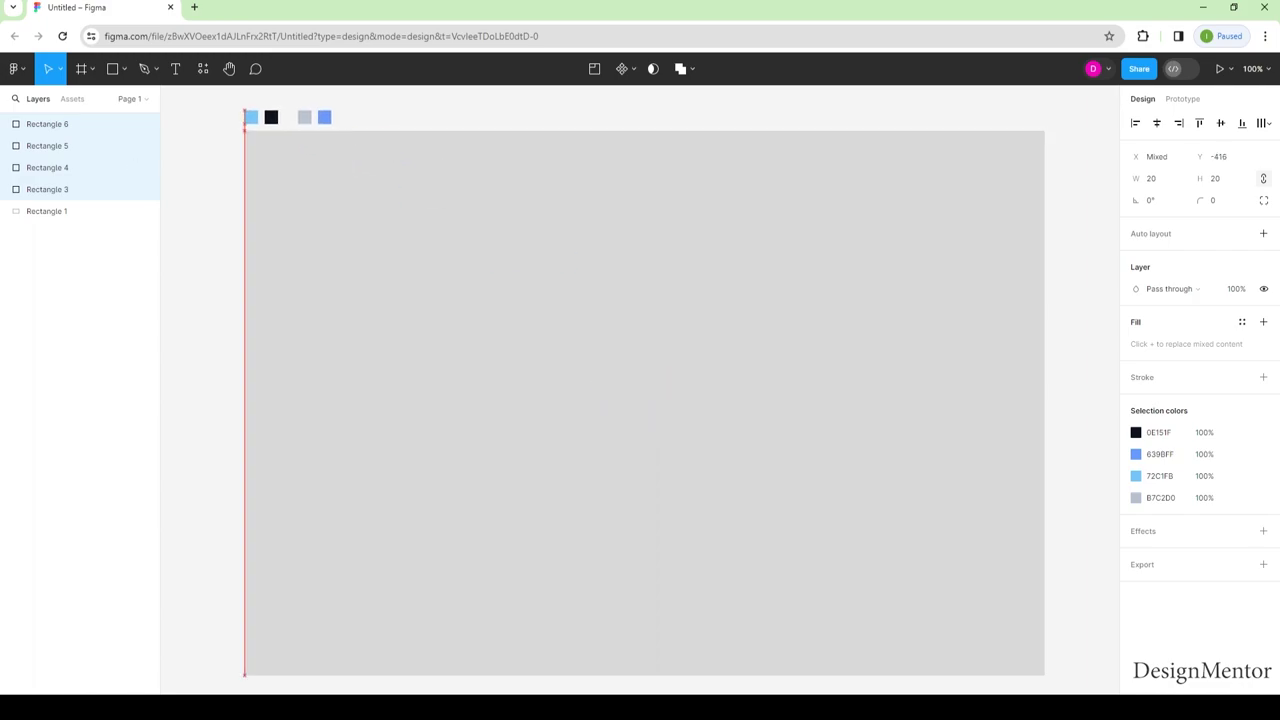
key("Escape")
left_click(50, 211)
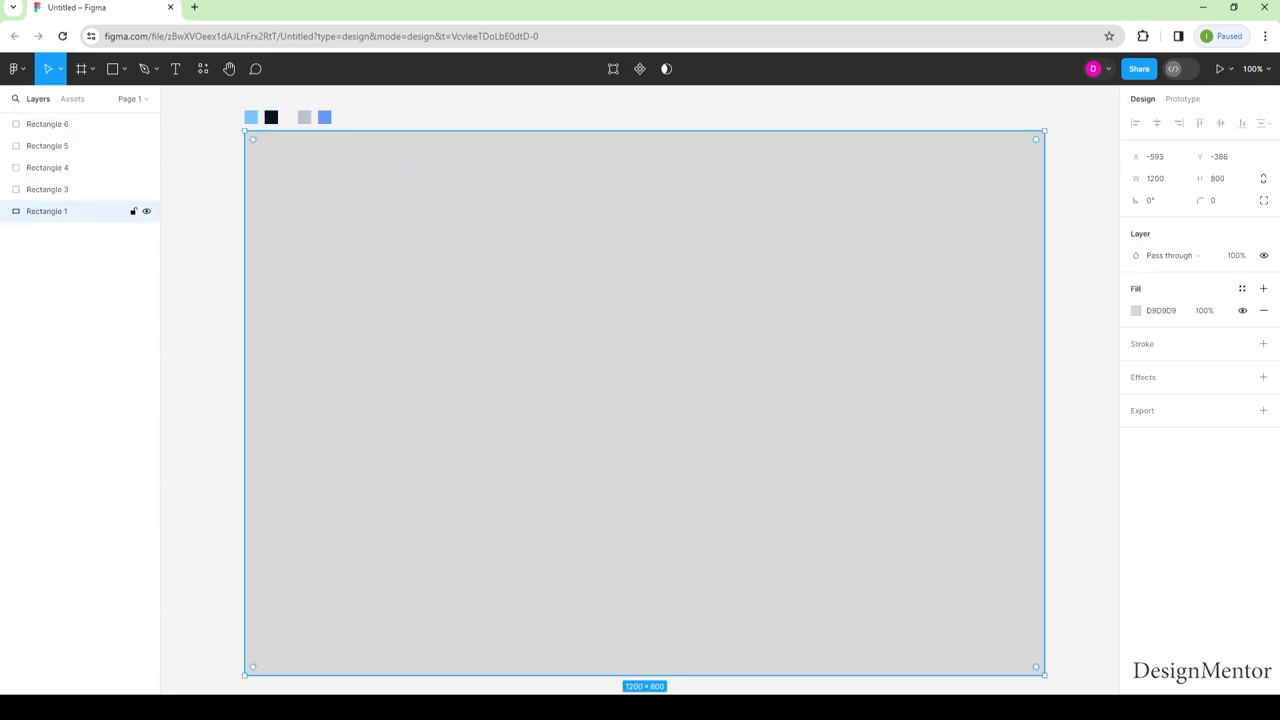
key("i")
left_click(251, 117)
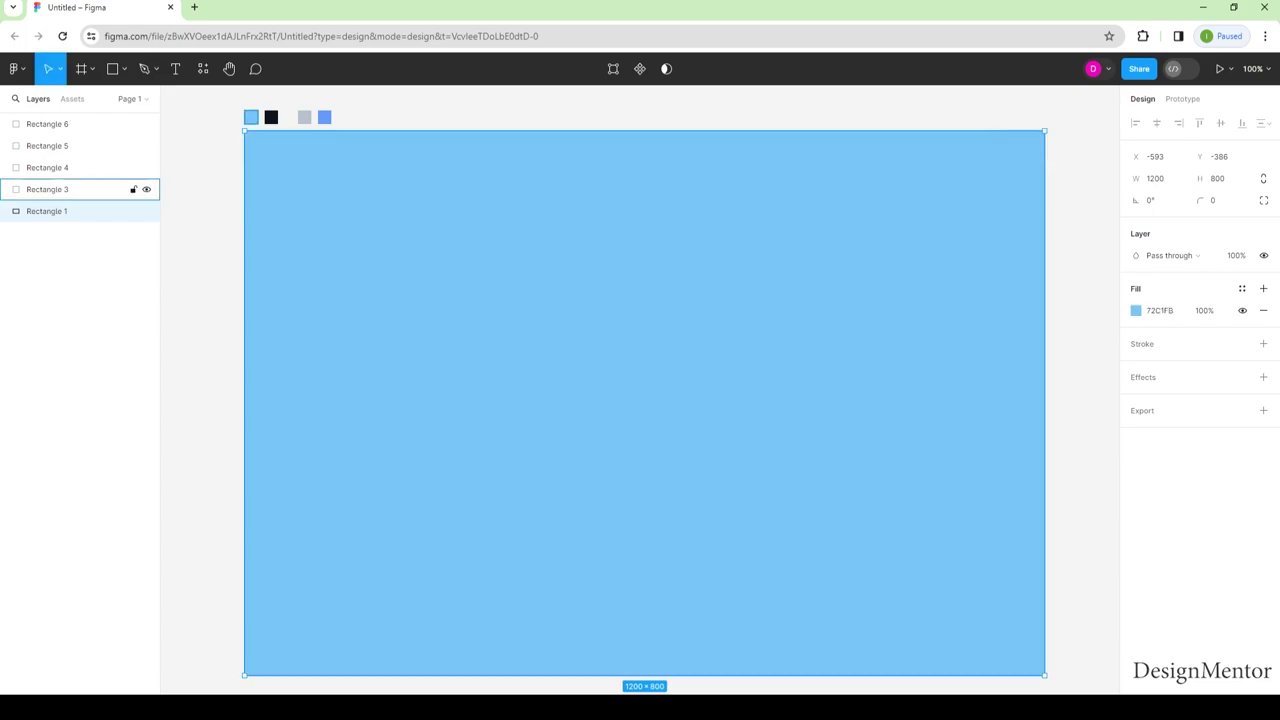
- Place a comment on the board, then discard it and return to selection
key("c")
left_click(1070, 353)
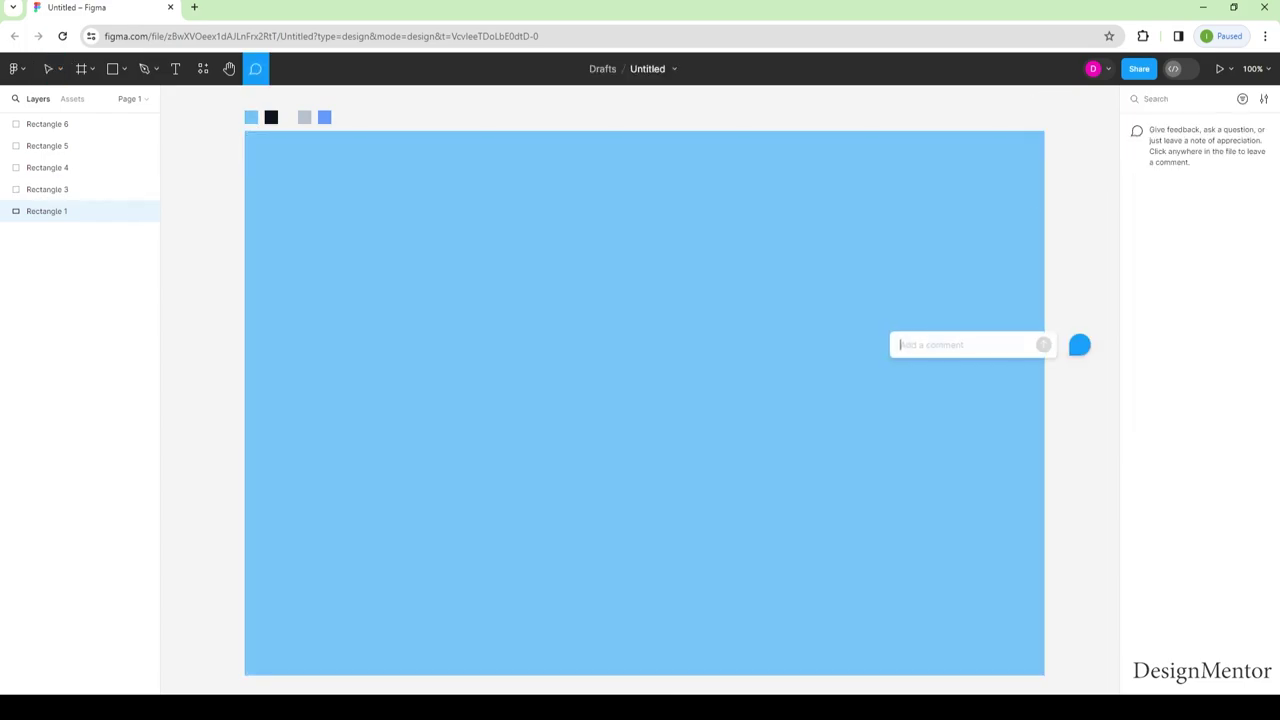
key("Escape")
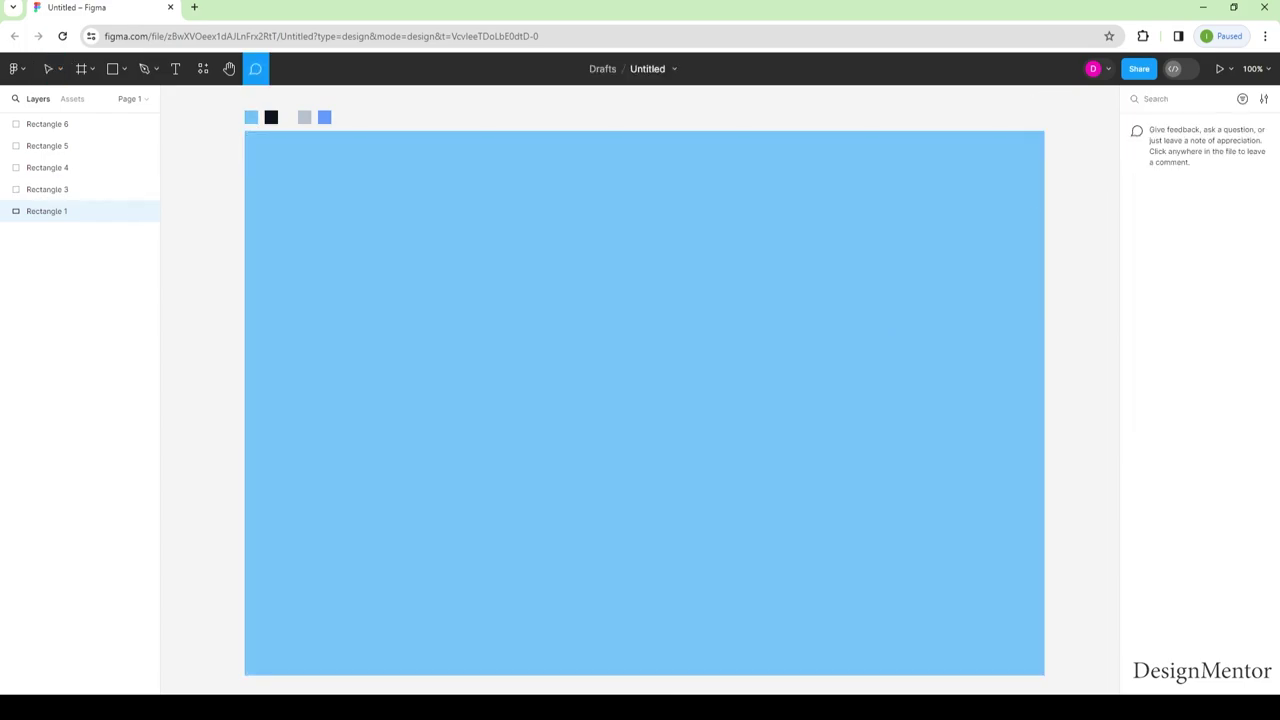
key("Escape")
- Lock the blue background rectangle in place
right_click(812, 360)
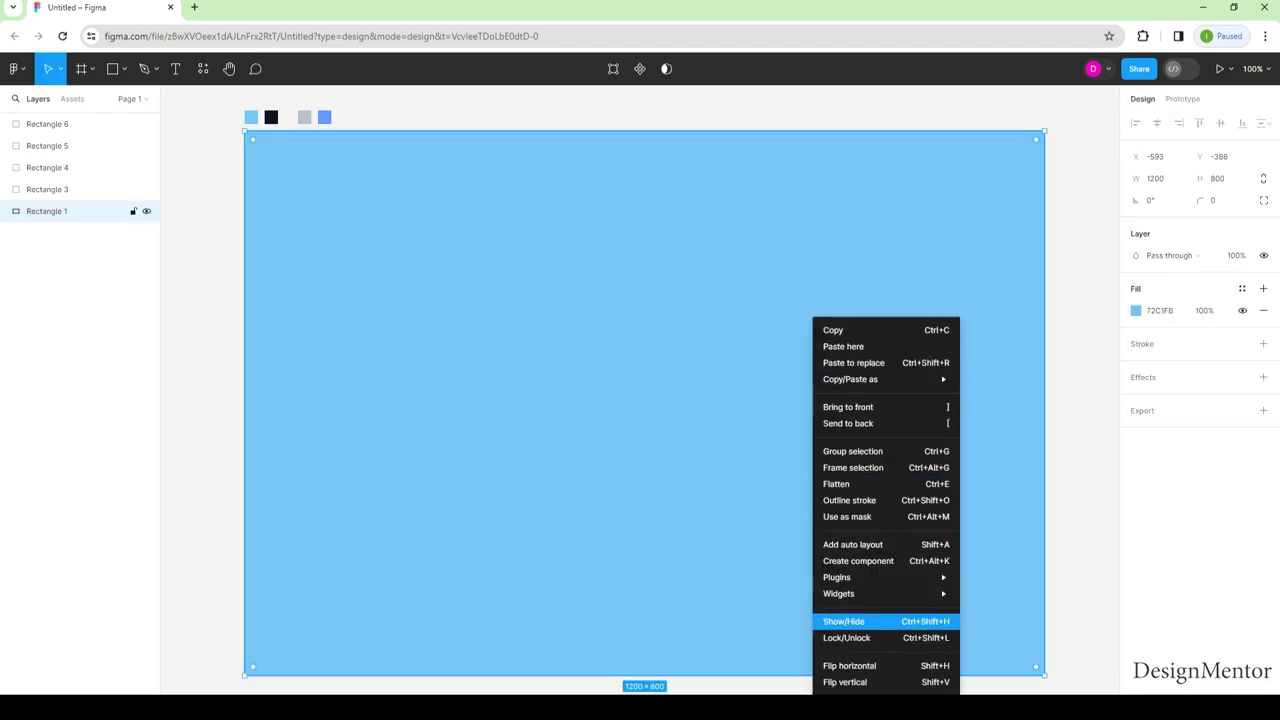
left_click(870, 634)
key("Escape")
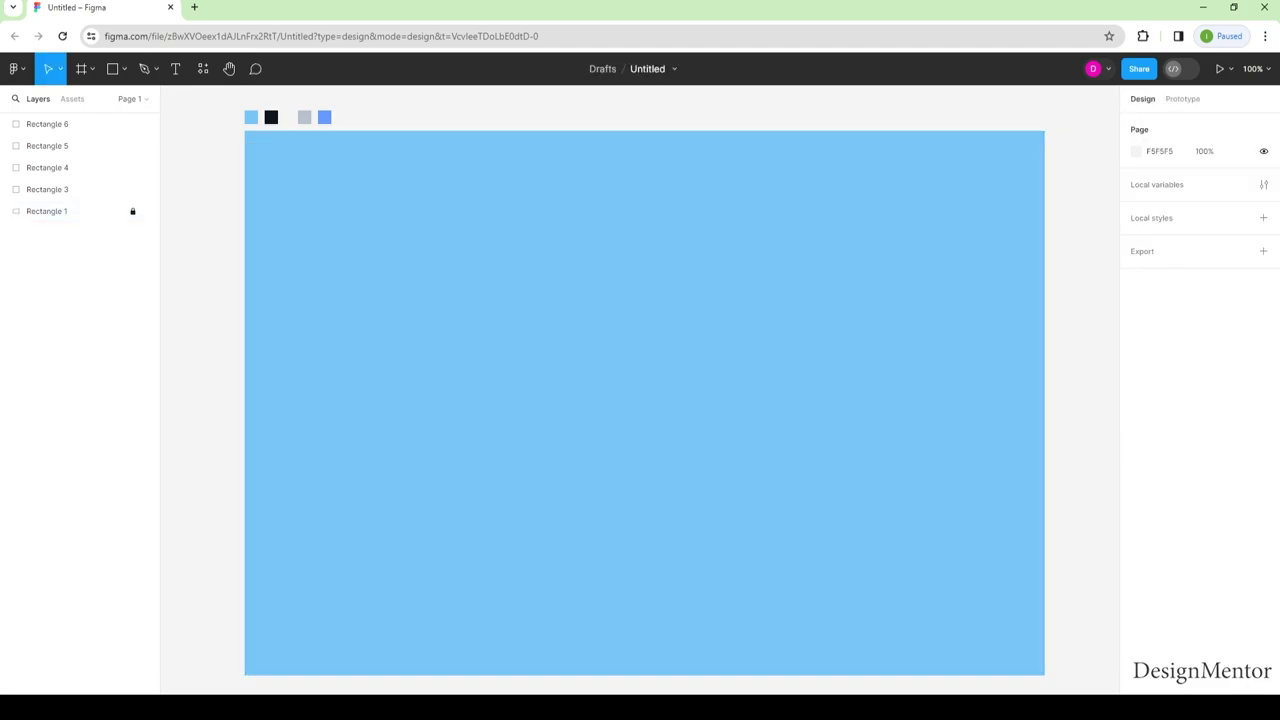
- Browse the shape menu and toggle the rectangle tool without drawing anything
left_click(124, 68)
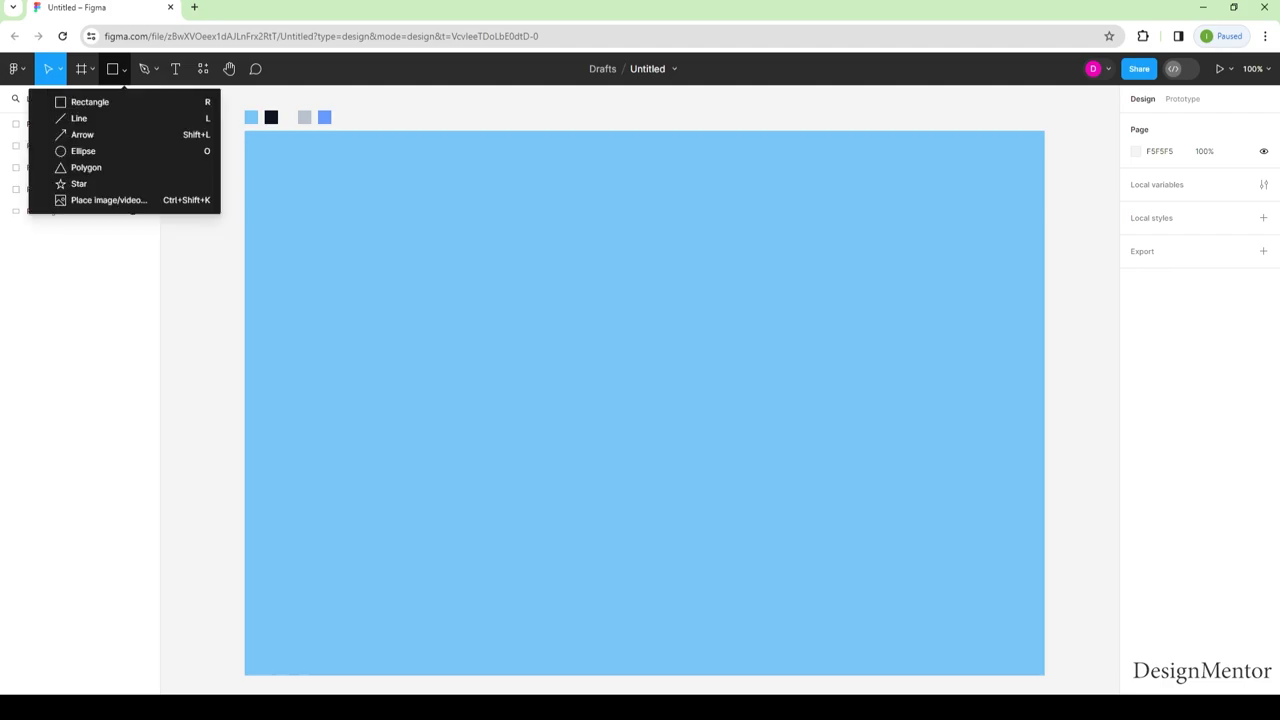
left_click(80, 102)
key("Escape")
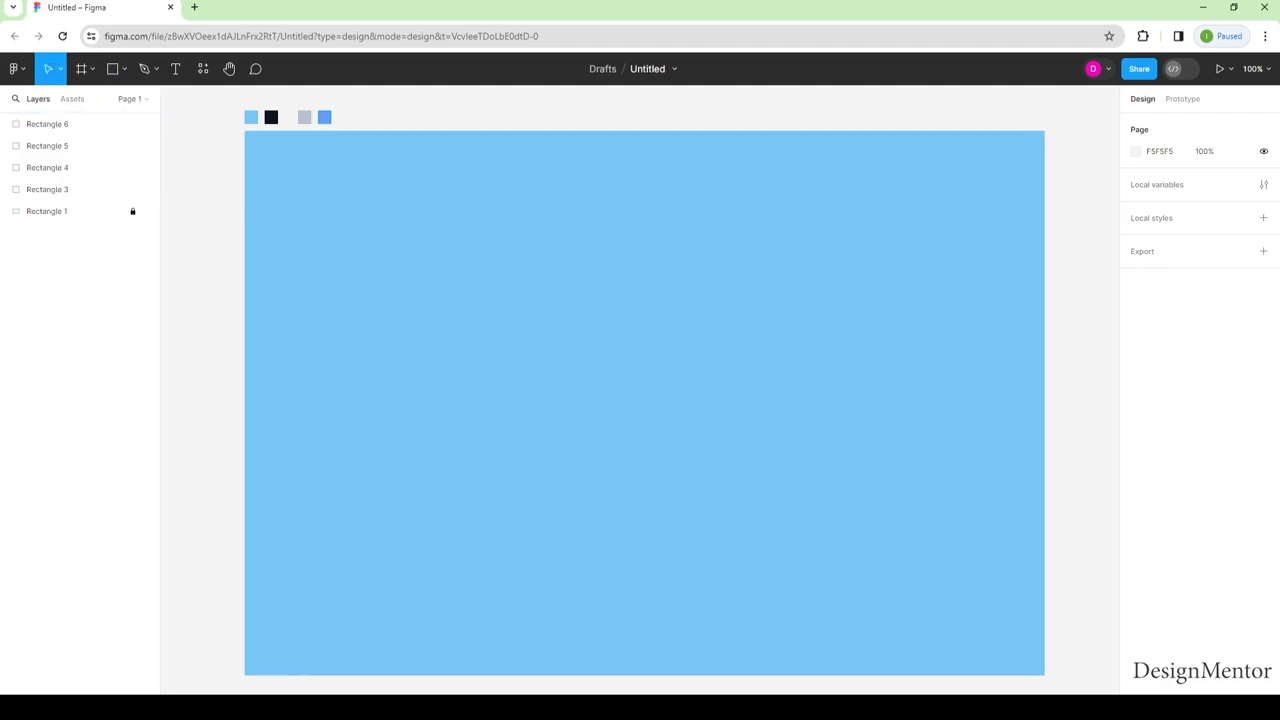
key("r")
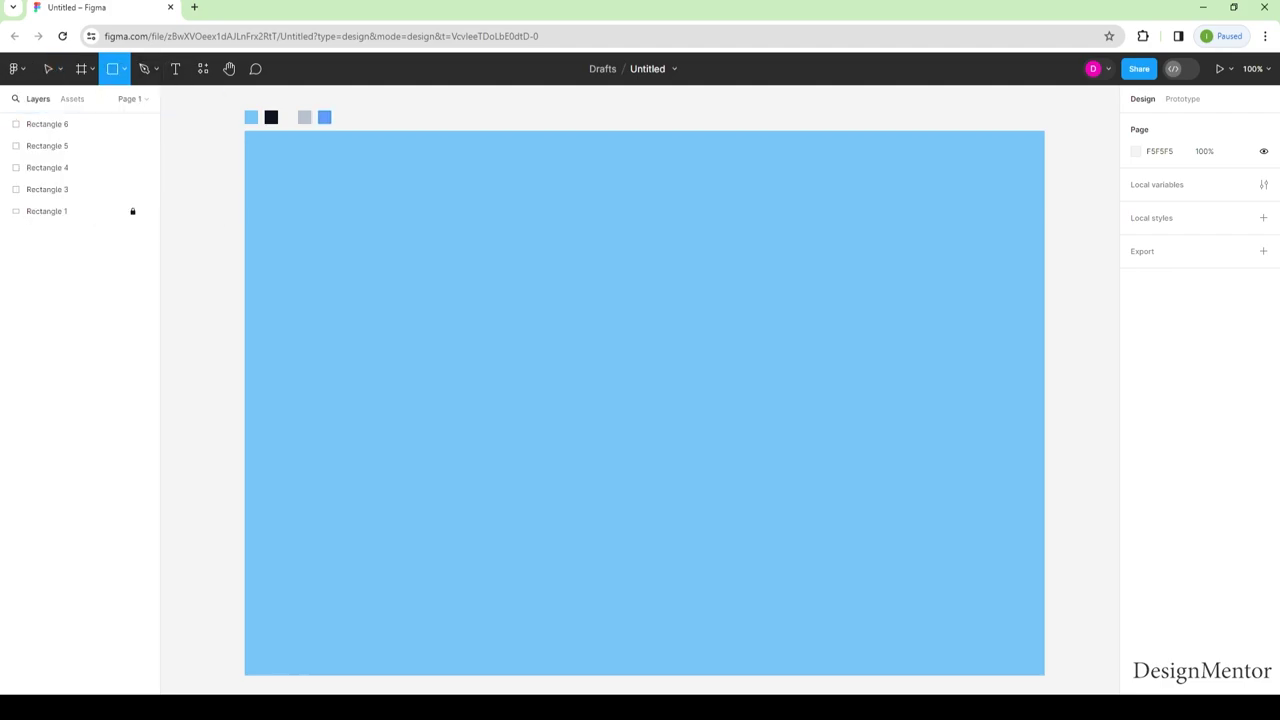
key("v")
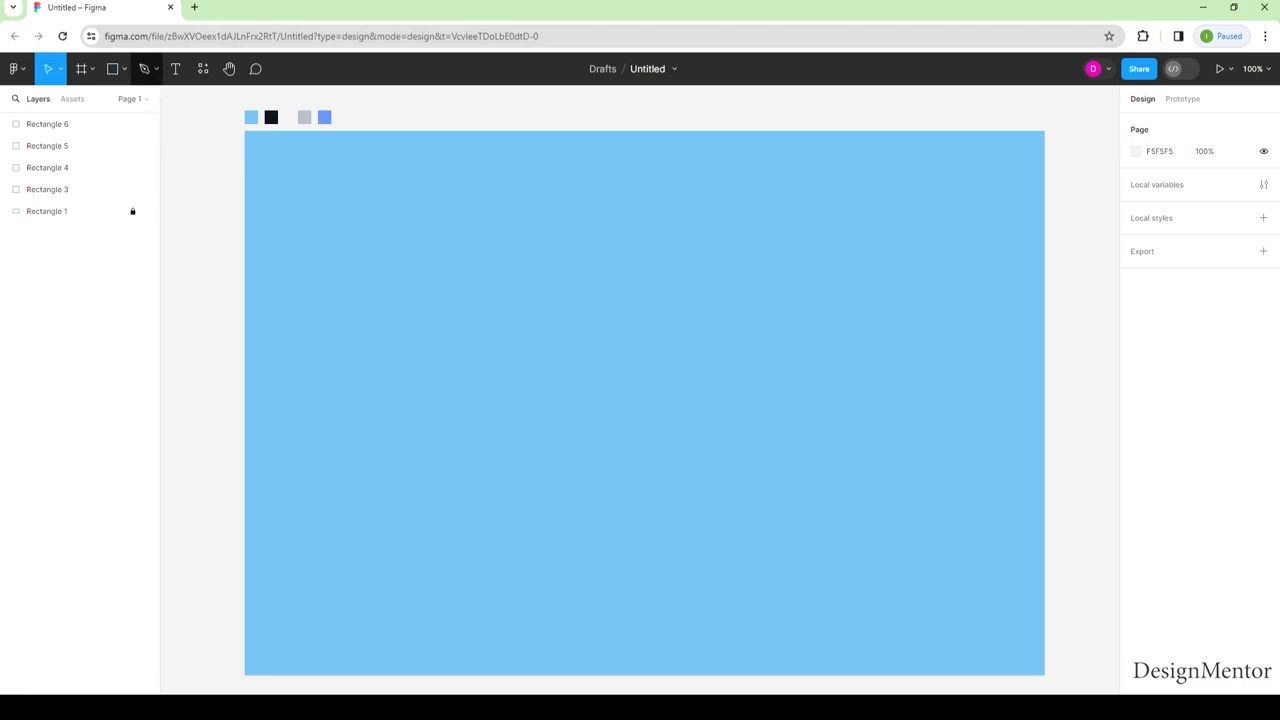
left_click(124, 68)
left_click(86, 100)
key("Escape")
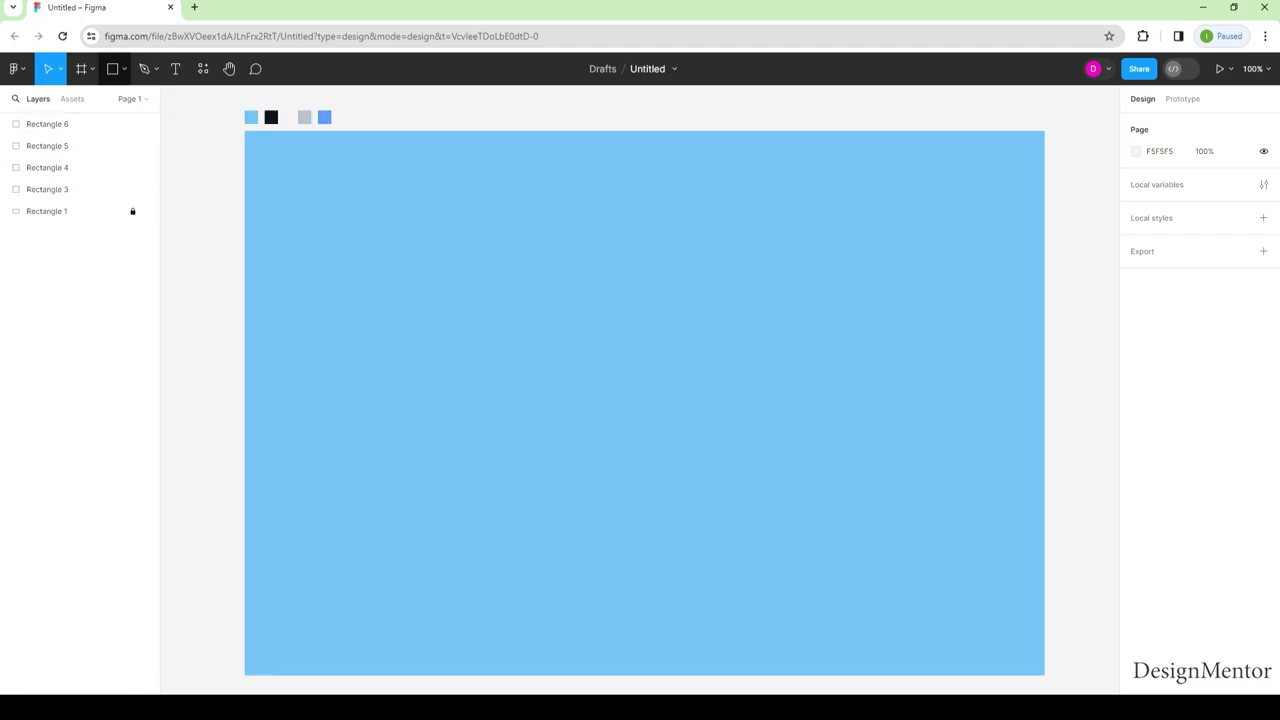
- Place a new rectangle, size it to 480×640, and centre it on the blue board
key("r")
left_click(558, 311)
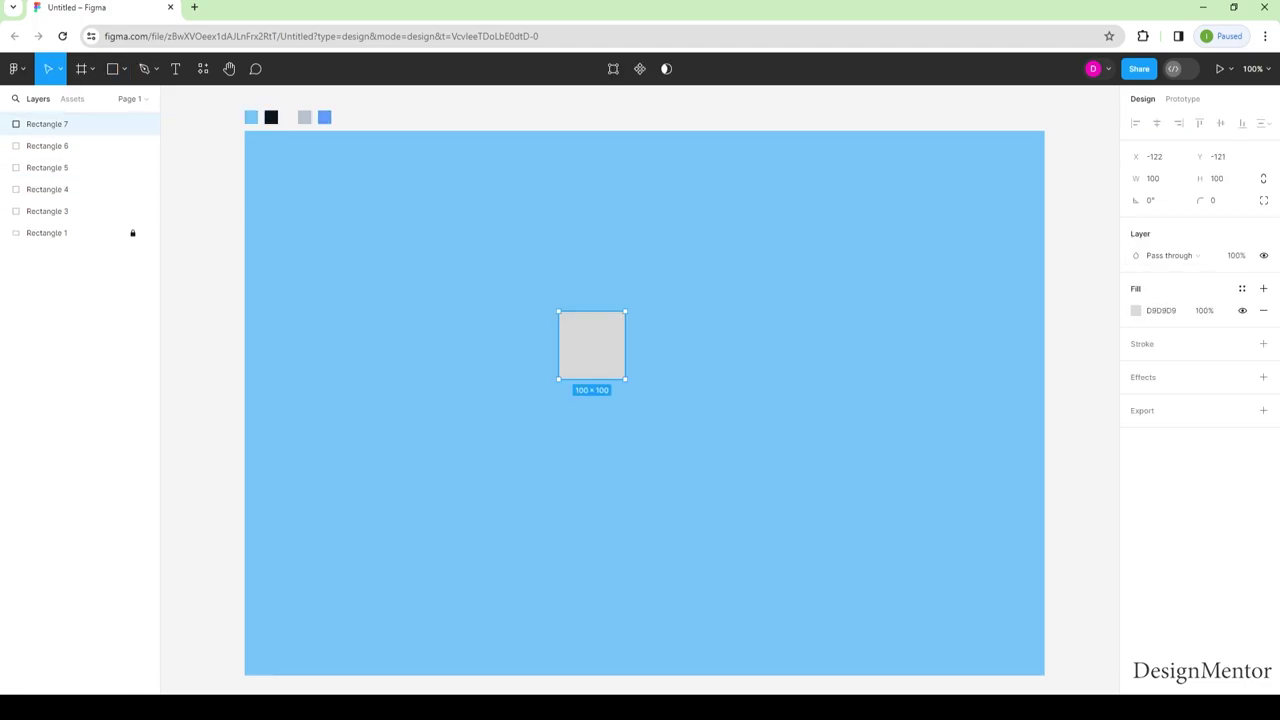
left_click(1155, 178)
type("480")
key("Tab")
type("840")
key("Return")
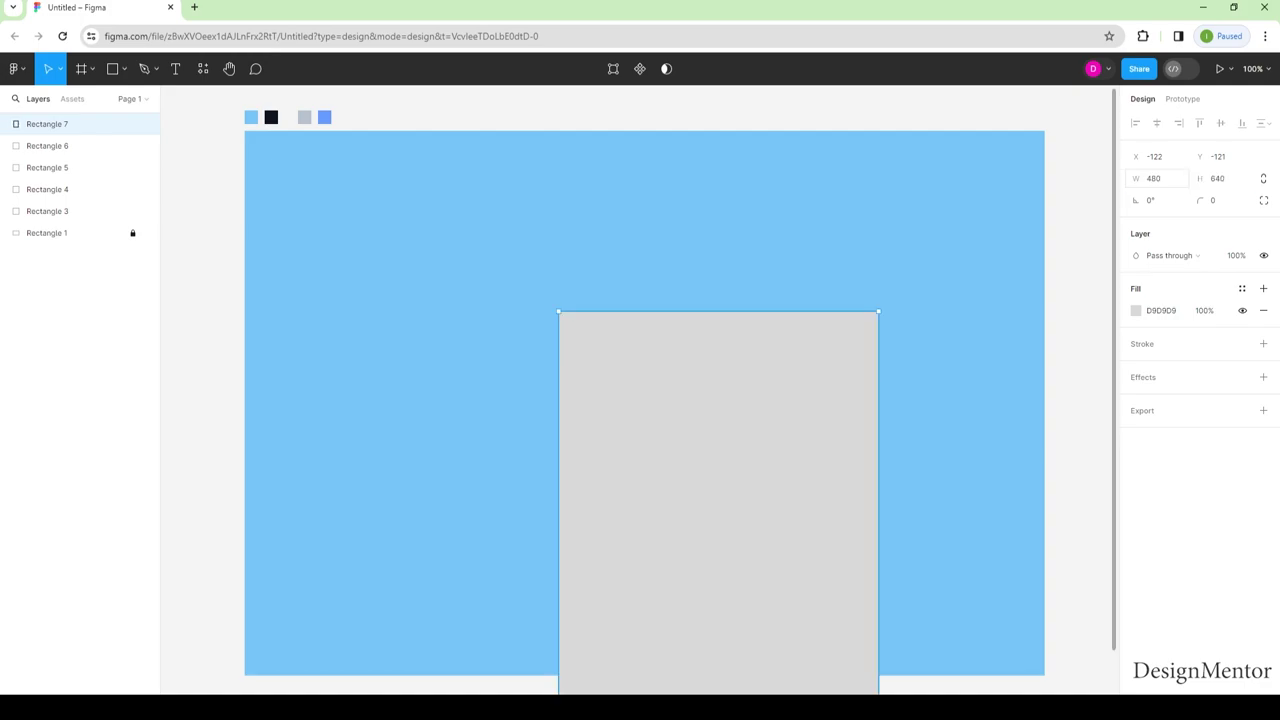
left_click_drag(718, 500, 644, 381)
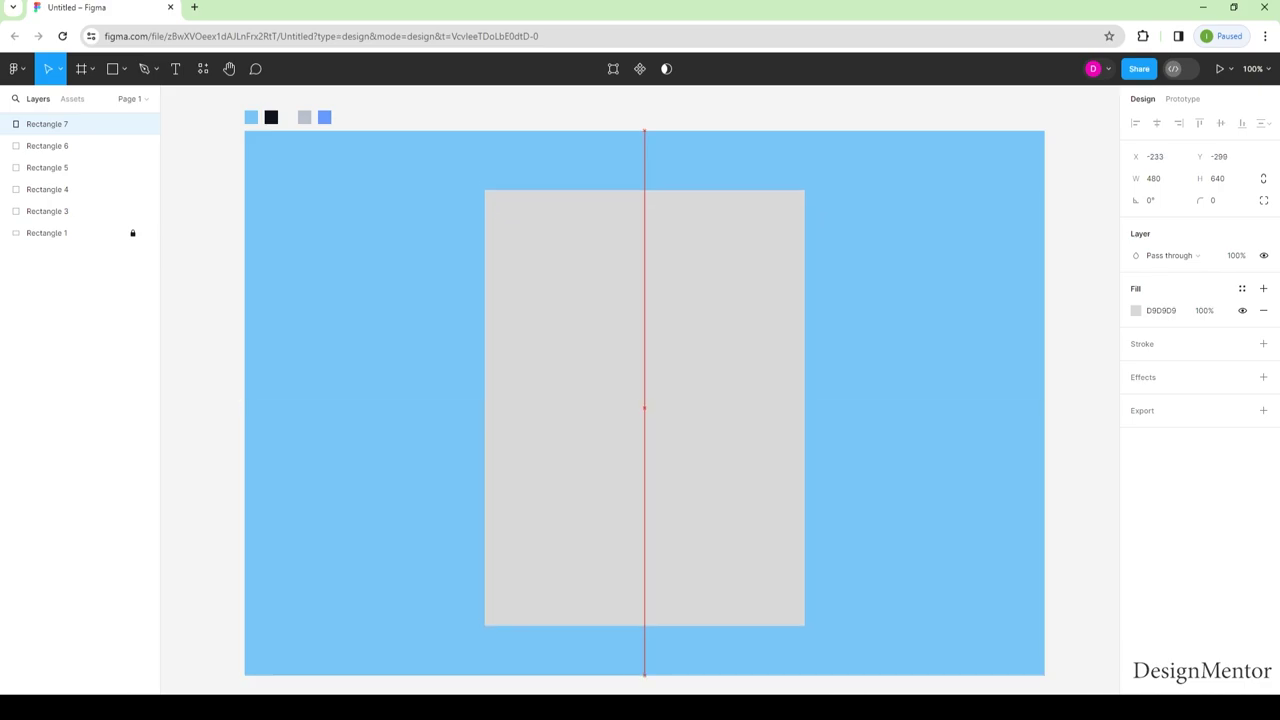
mouse_move(644, 381)
left_mouse_down()
mouse_move(635, 371)
mouse_move(646, 375)
left_mouse_up()
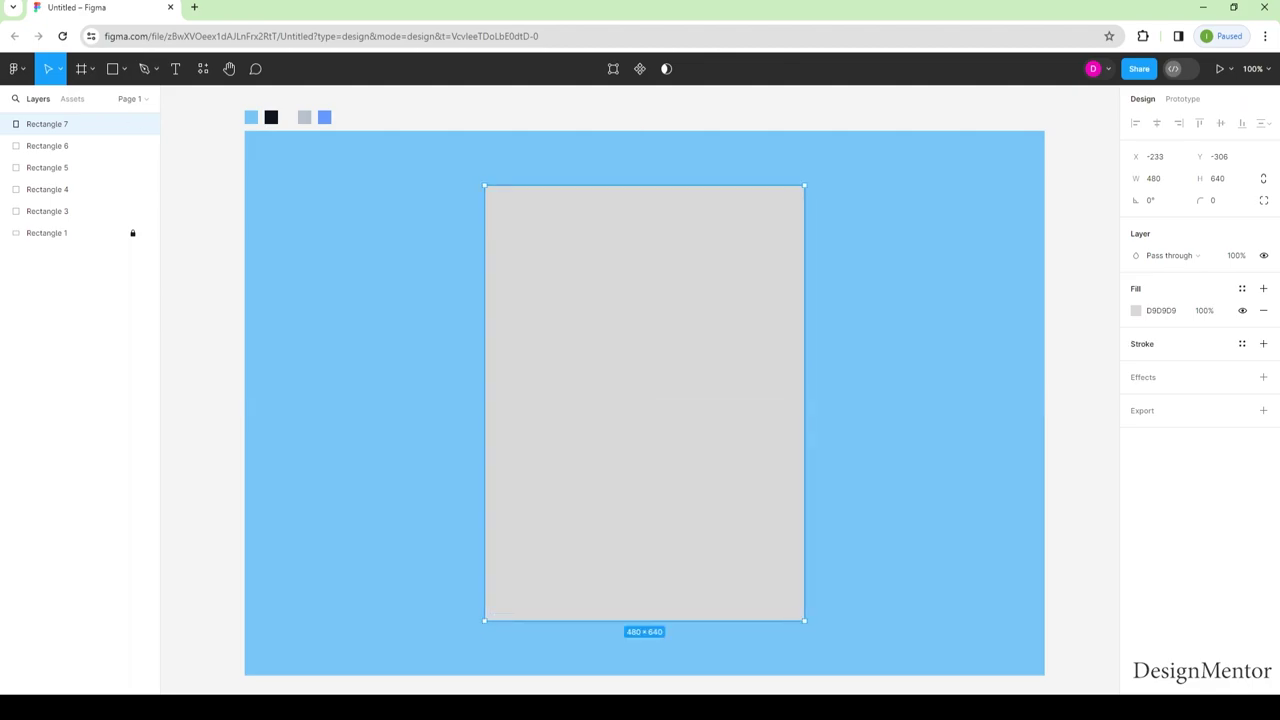
- Set the card's fill colour to white FFFFFF
left_click(1136, 310)
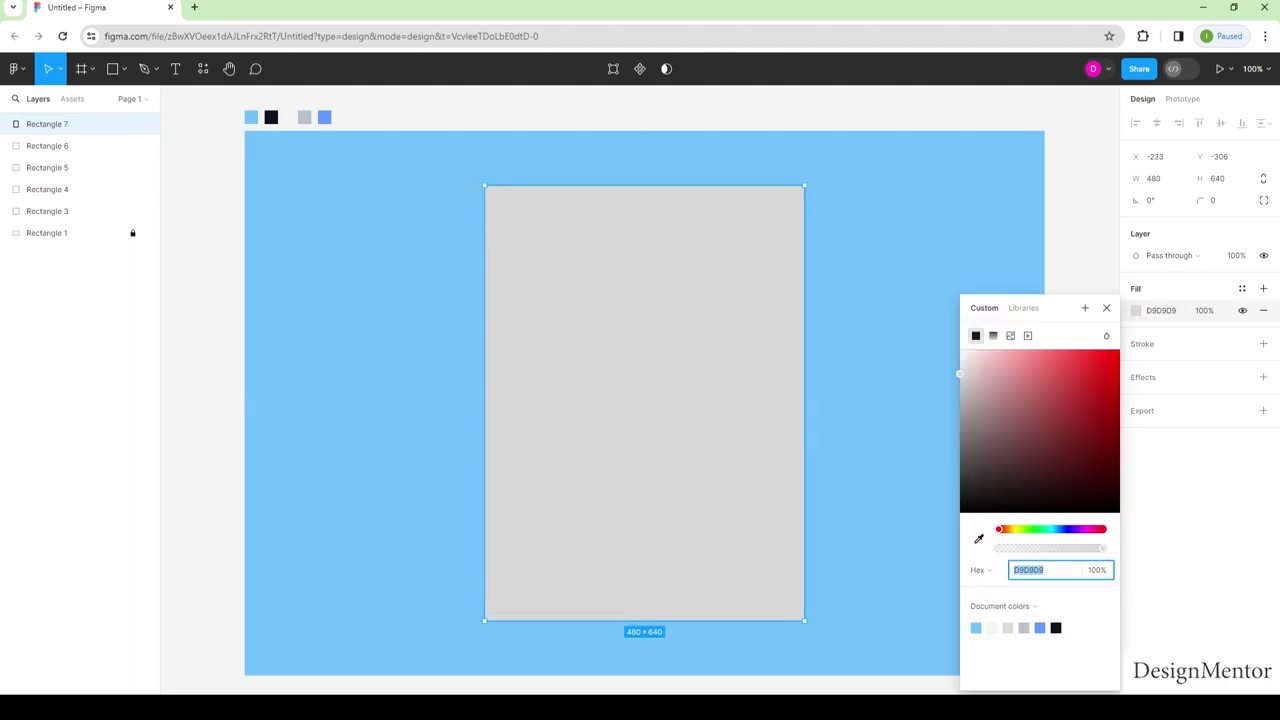
type("FFFFFF")
key("Return")
key("Escape")
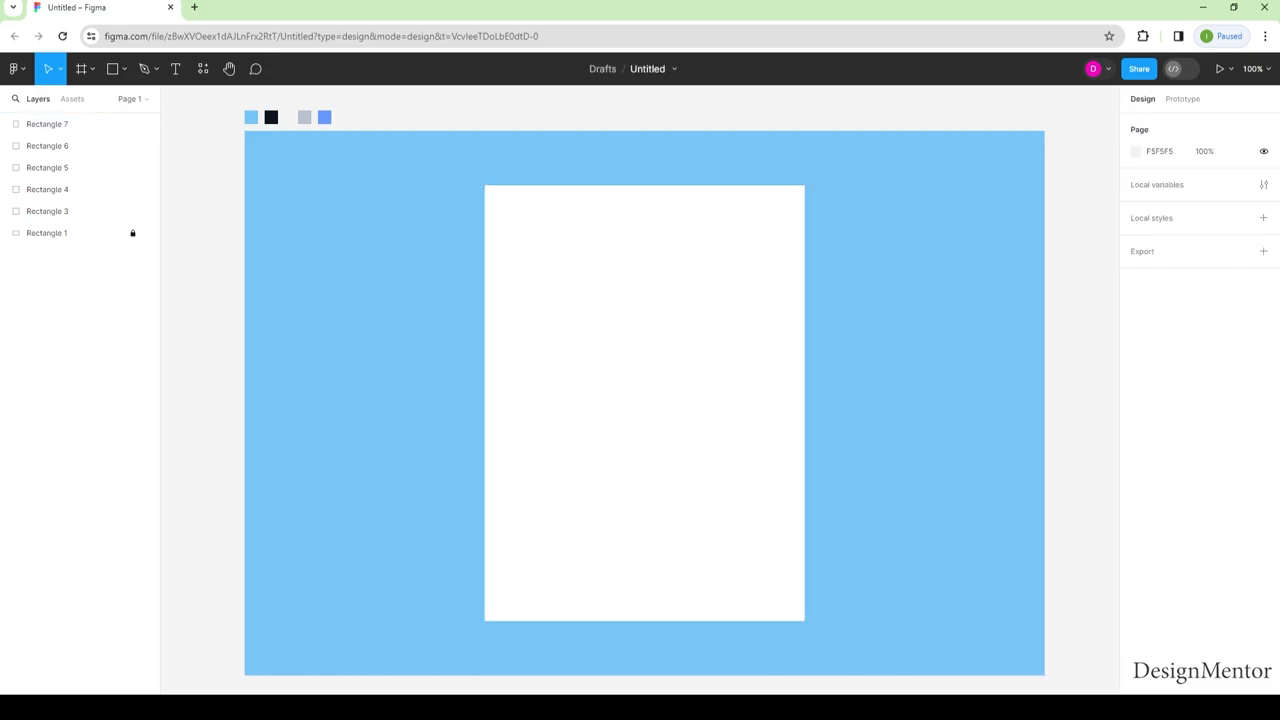
- Copy 0E151F from the dark swatch and give the card a 16 px border in that colour
left_click(271, 117)
left_click(1158, 310)
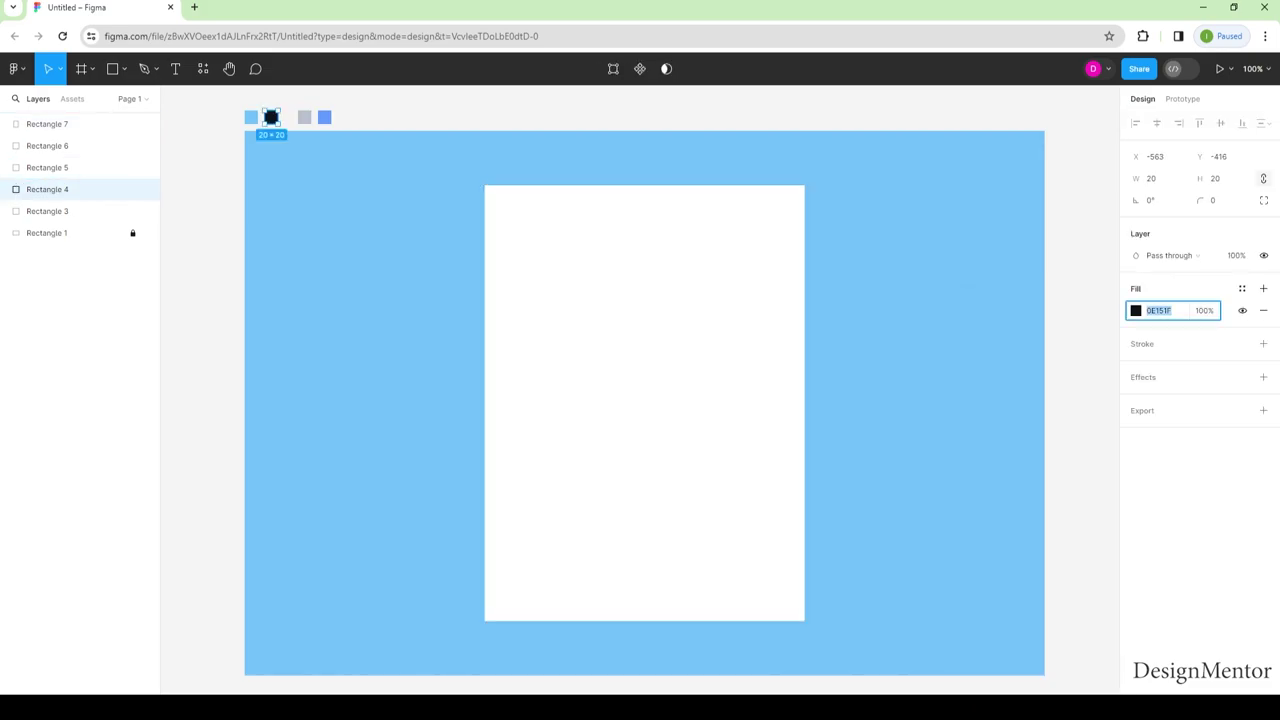
key("Escape")
left_click(47, 123)
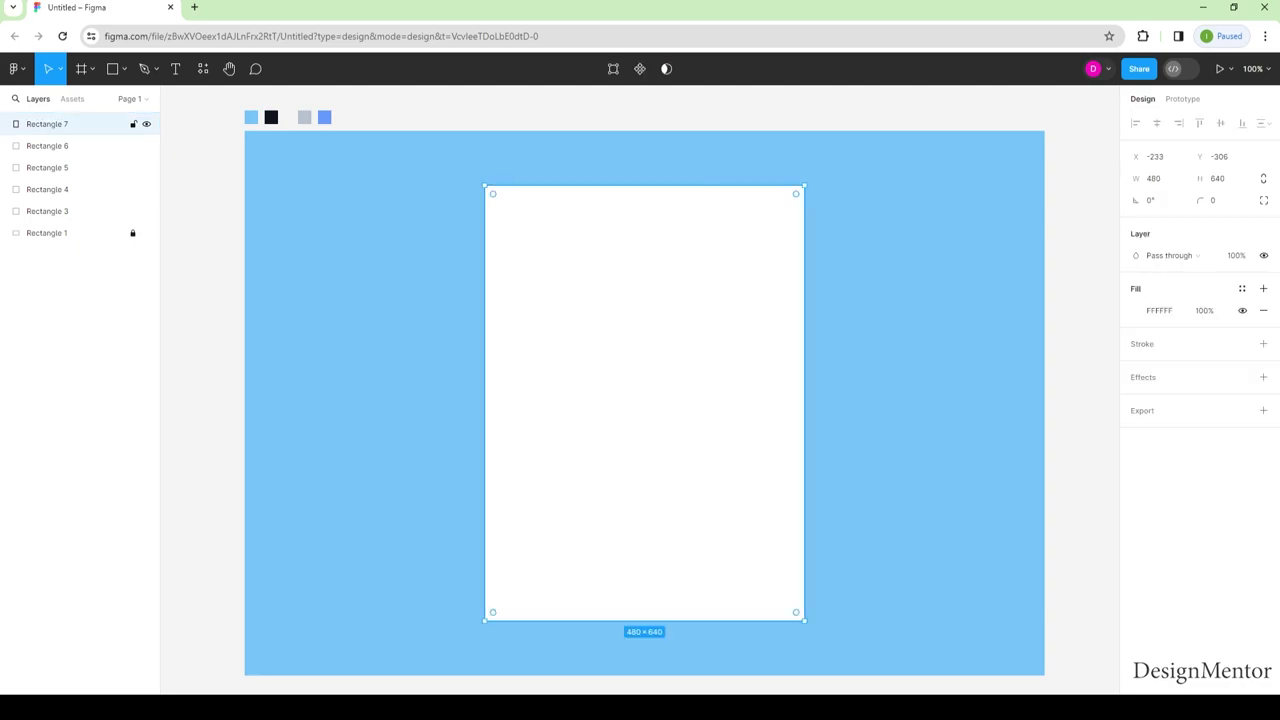
left_click(1263, 343)
left_click(1158, 365)
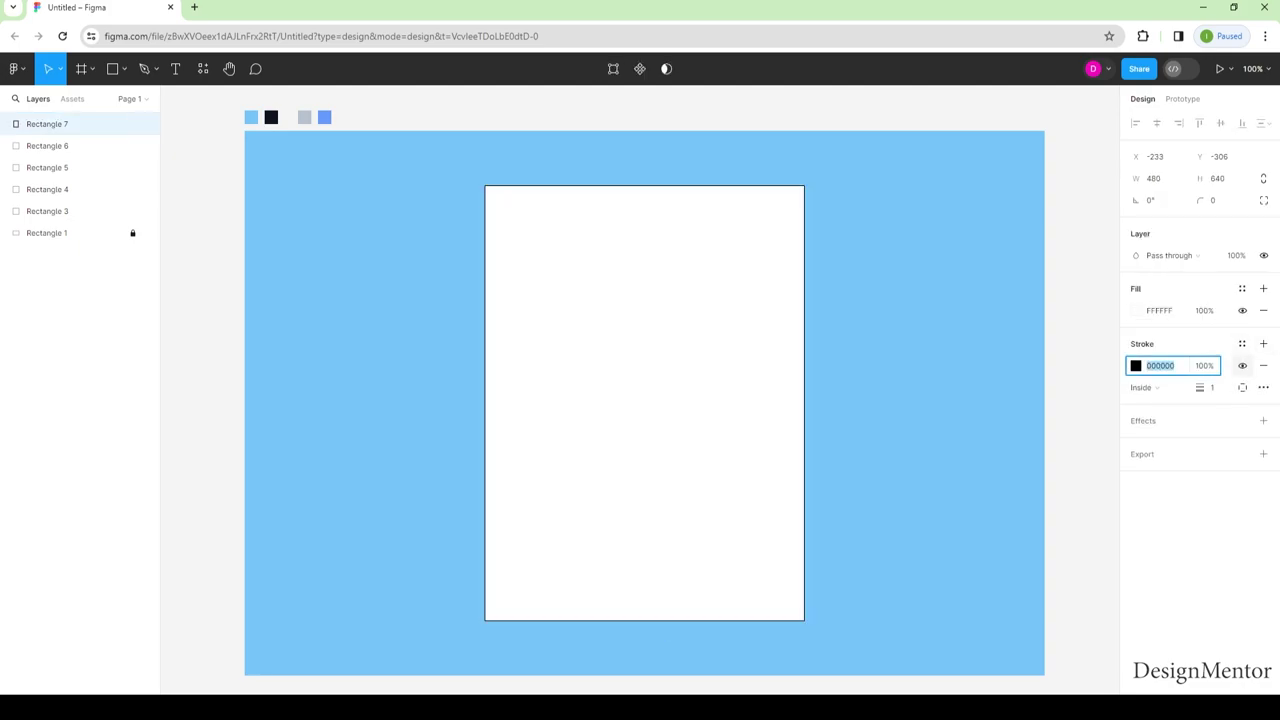
type("0E151f")
key("Return")
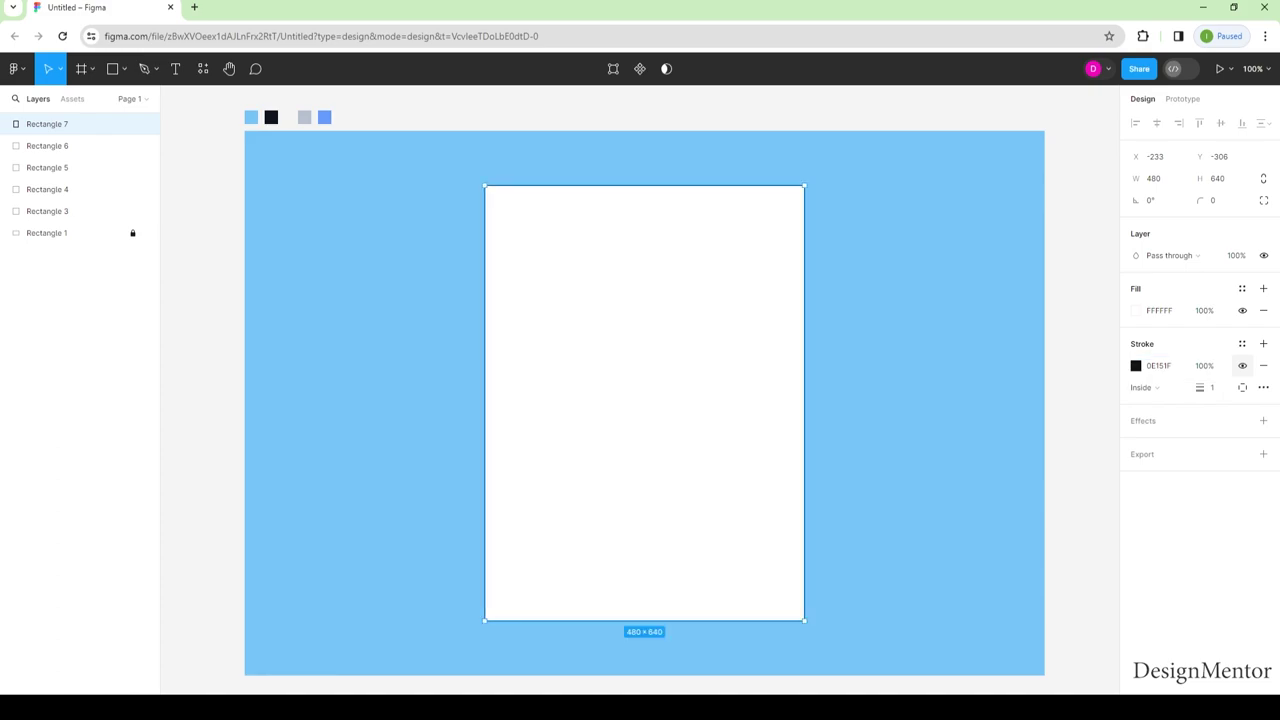
left_click(1212, 387)
type("16")
key("Return")
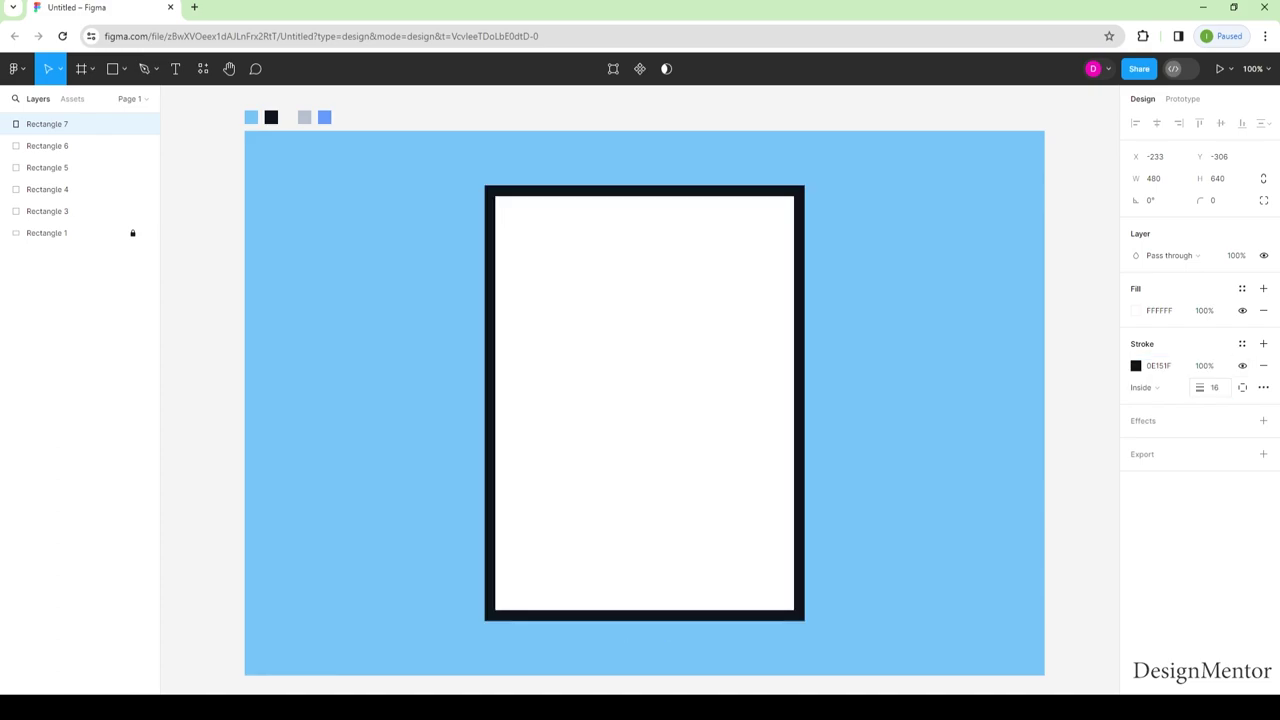
key("Escape")
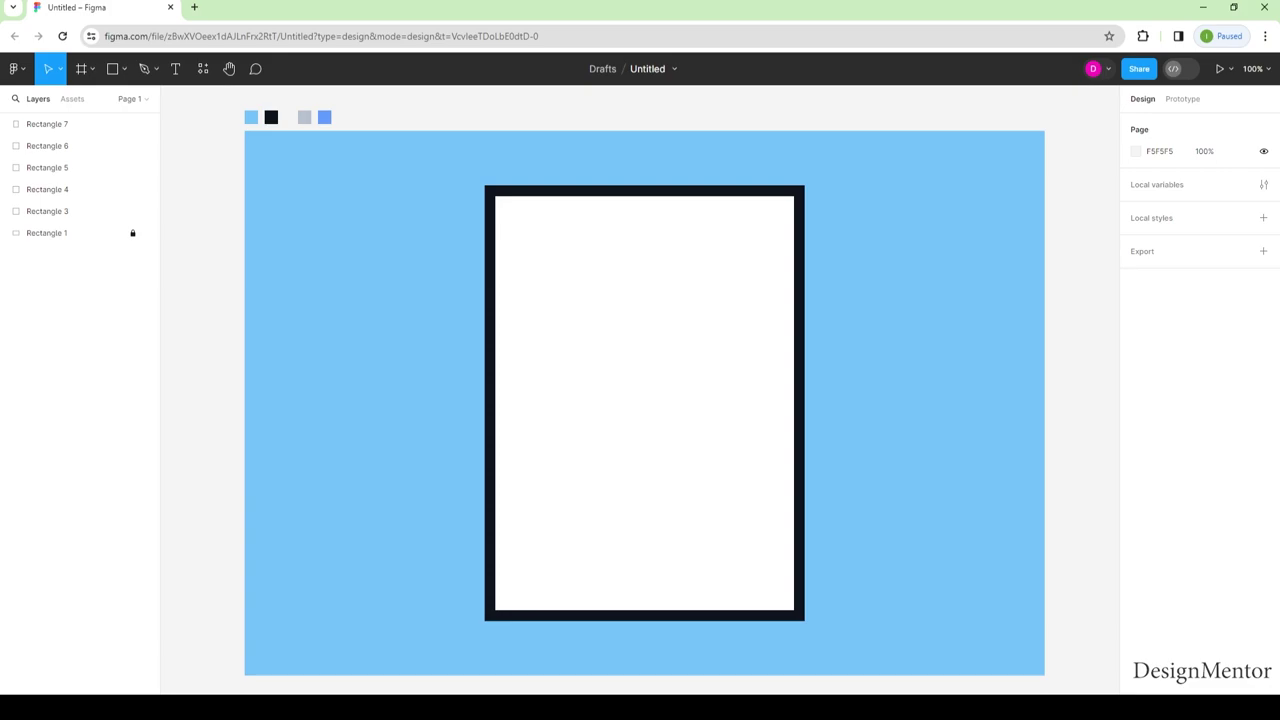
- Round all four corners of the phone frame rectangle to a radius of 90
left_click(47, 124)
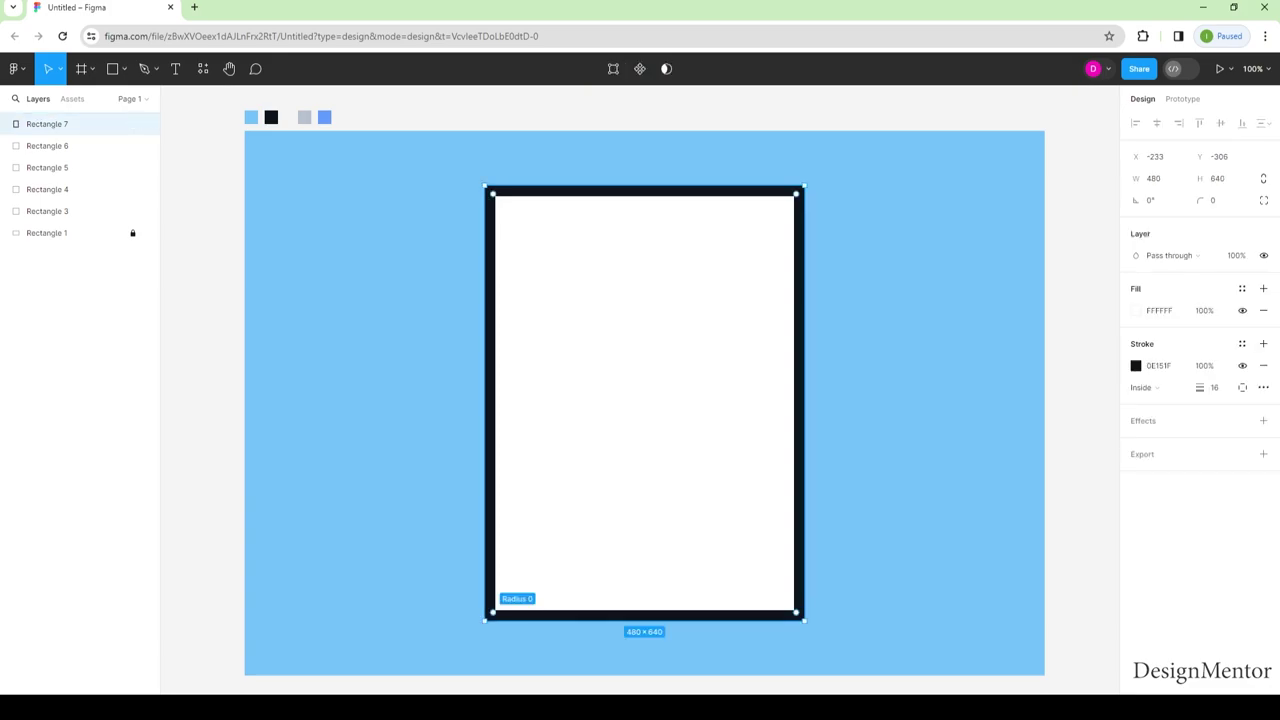
left_click_drag(500, 603, 544, 560)
key("ctrl+z")
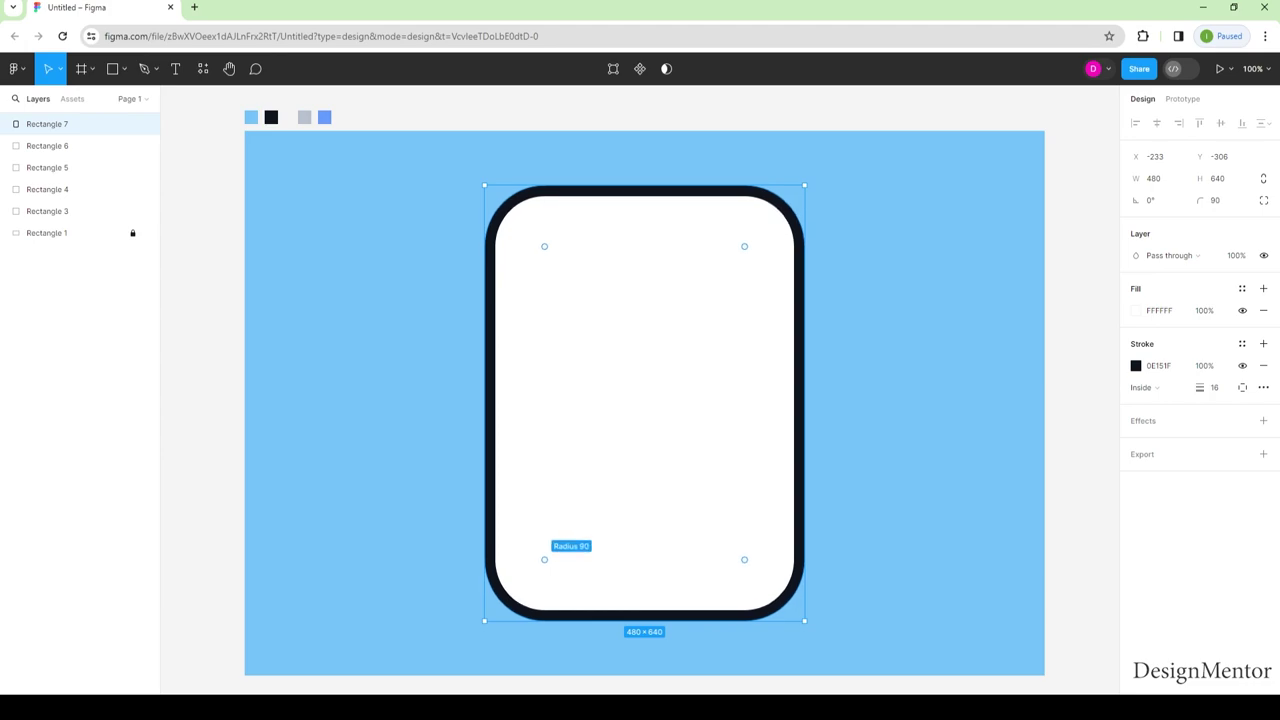
key("Escape")
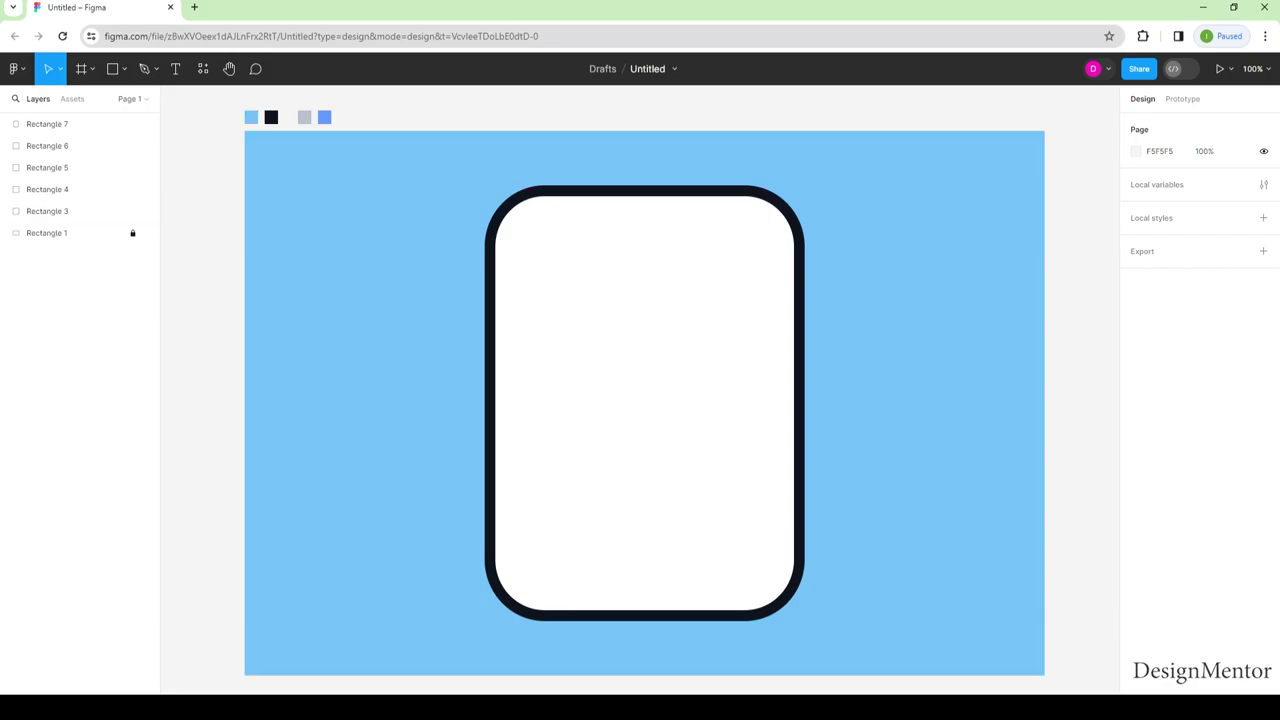
- Add a triangle with the polygon tool and look up the grey swatch's hex value
left_click(123, 68)
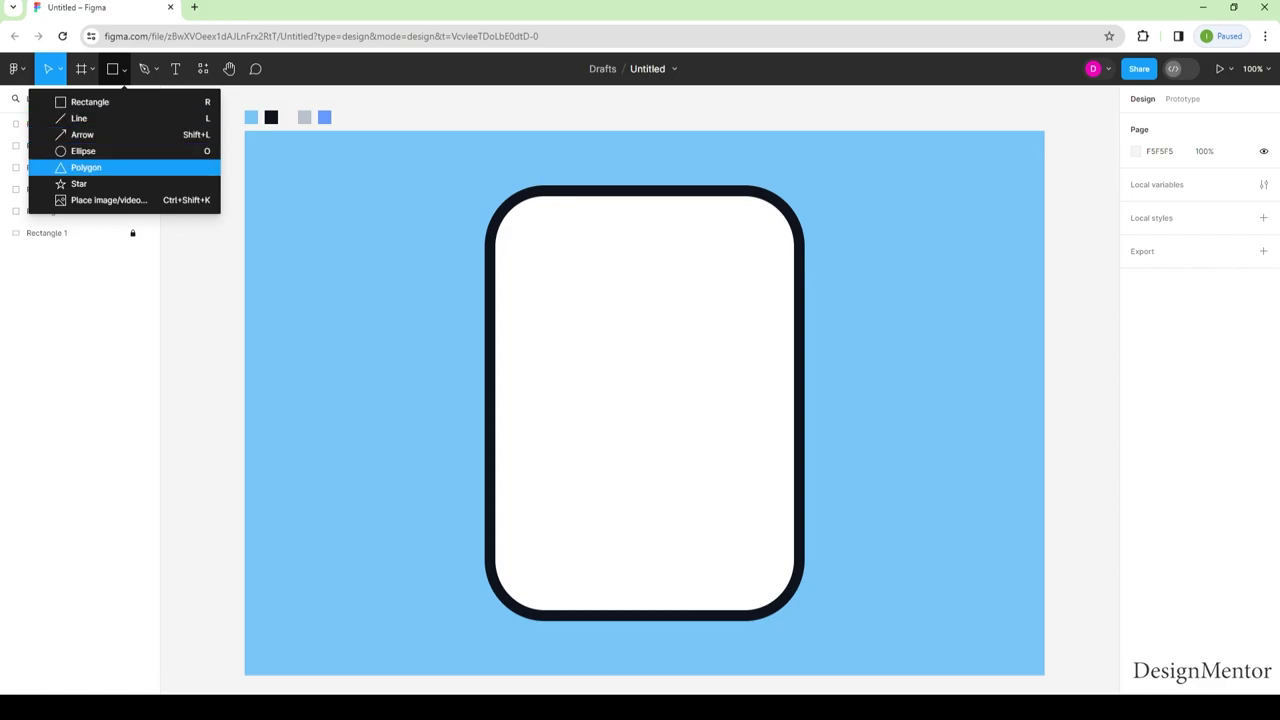
left_click(86, 167)
left_click(599, 474)
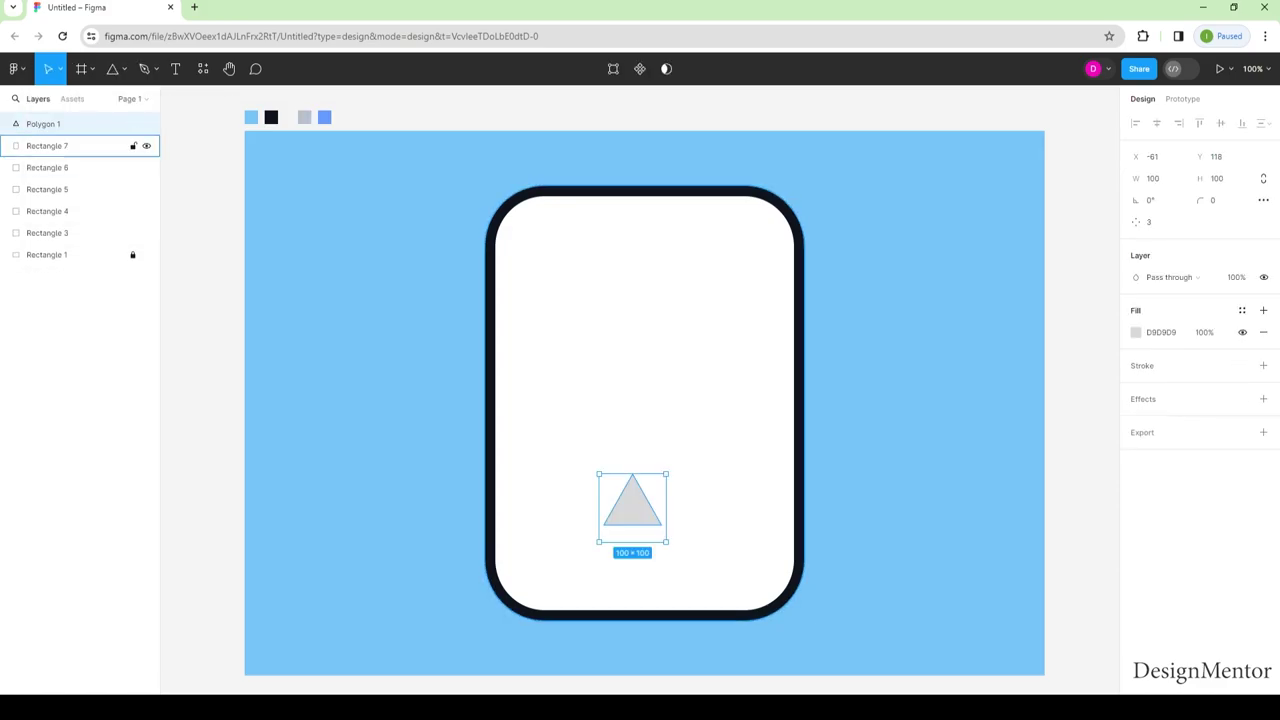
key("Escape")
left_click(60, 189)
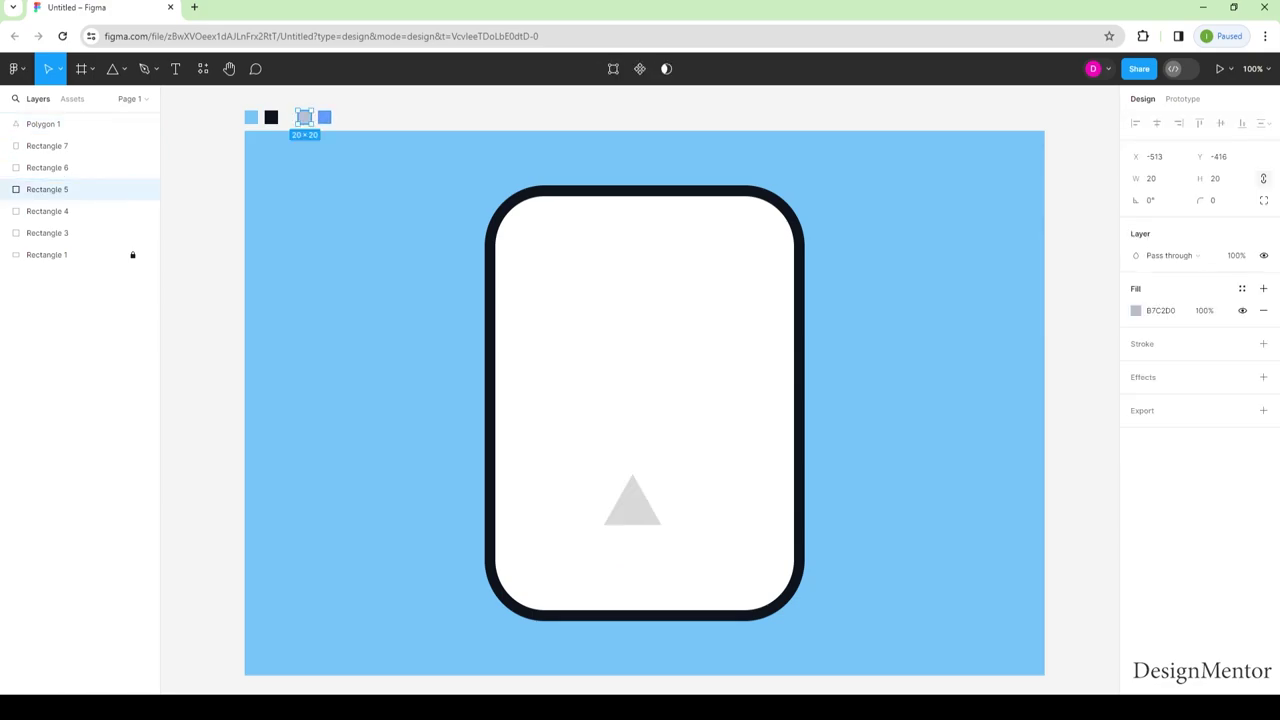
left_click(1160, 310)
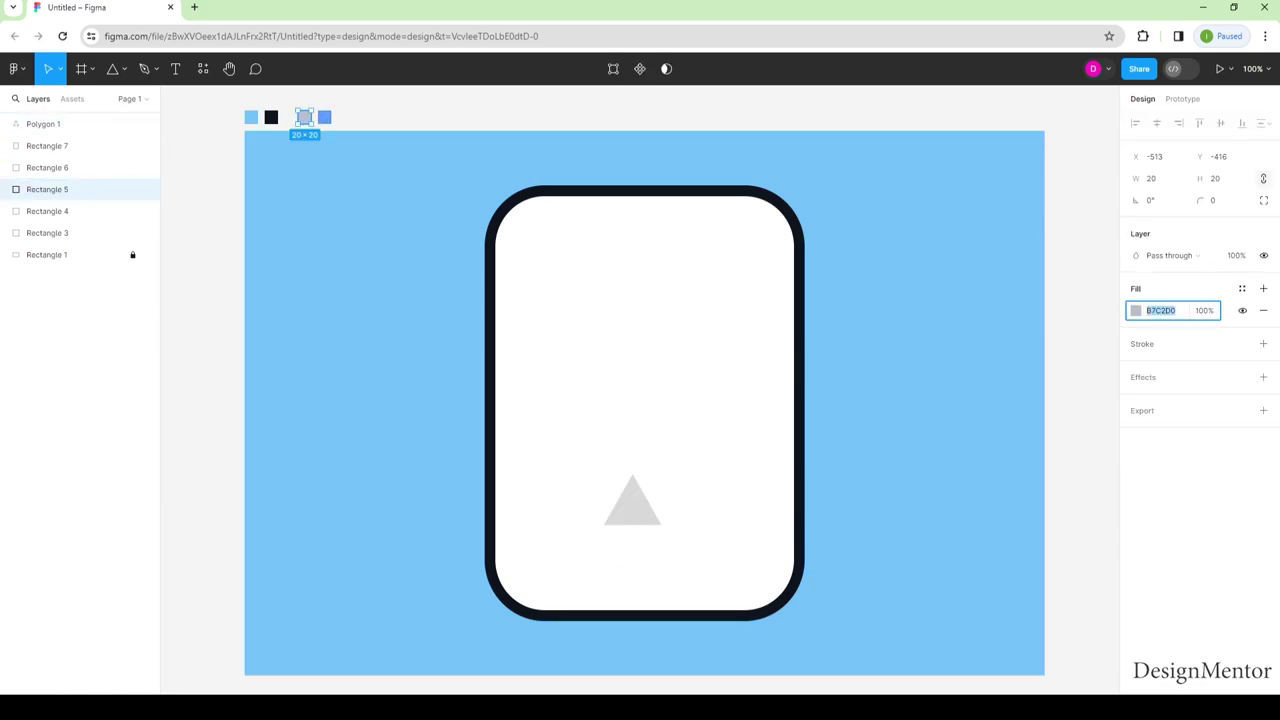
key("Escape")
- Fill the triangle with white FFFFFF
left_click(60, 123)
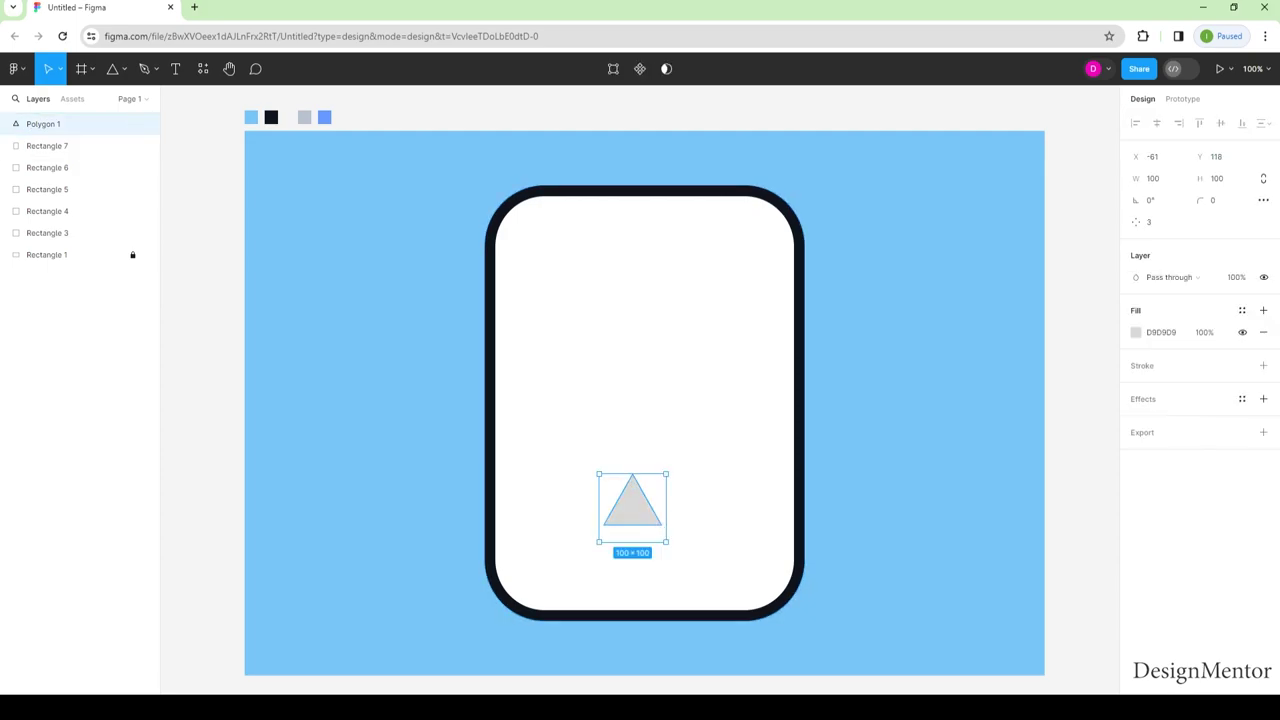
left_click(1136, 332)
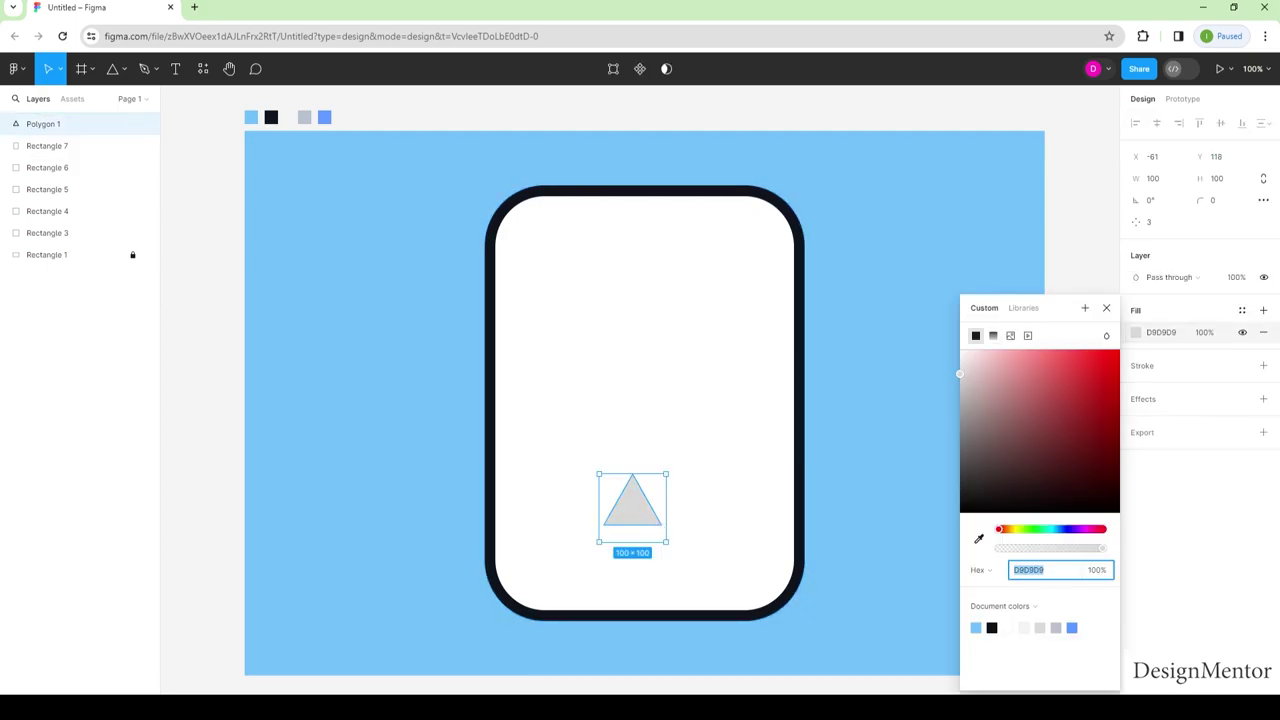
type("FFFFFF")
key("Return")
key("Escape")
key("Escape")
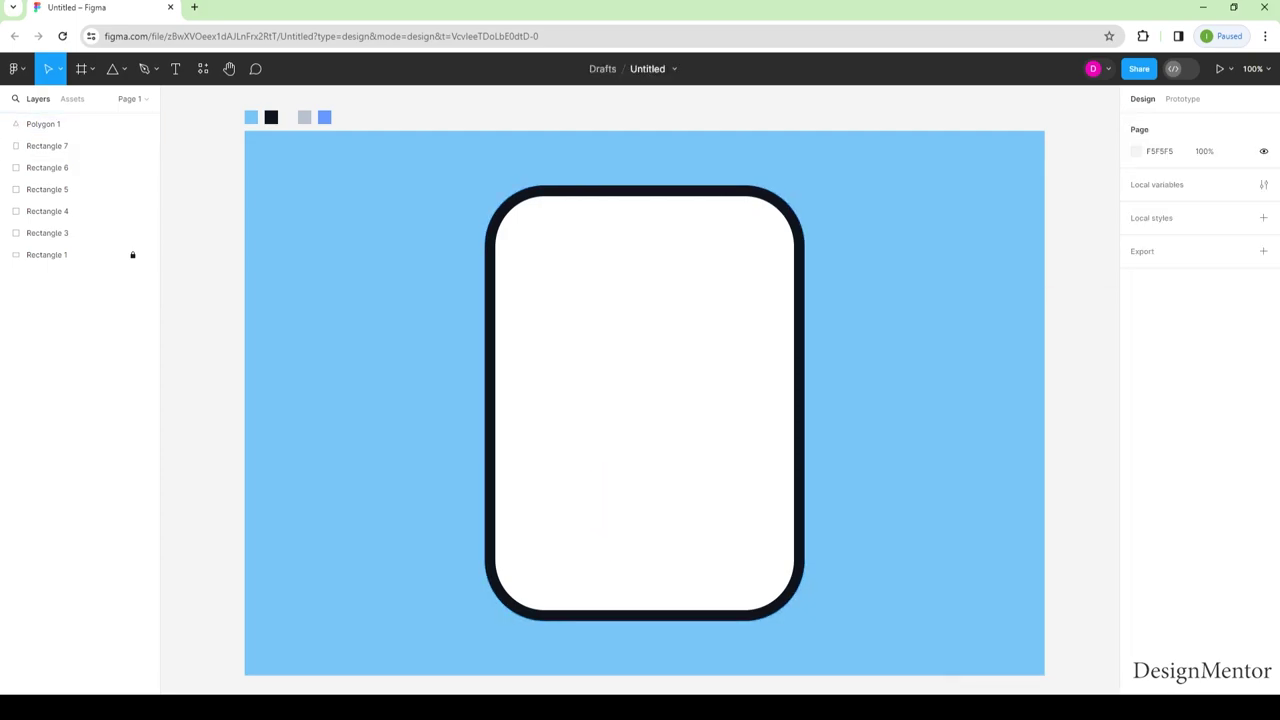
- Give the triangle a grey B7C2D0 outline with thickness 6
left_click(60, 123)
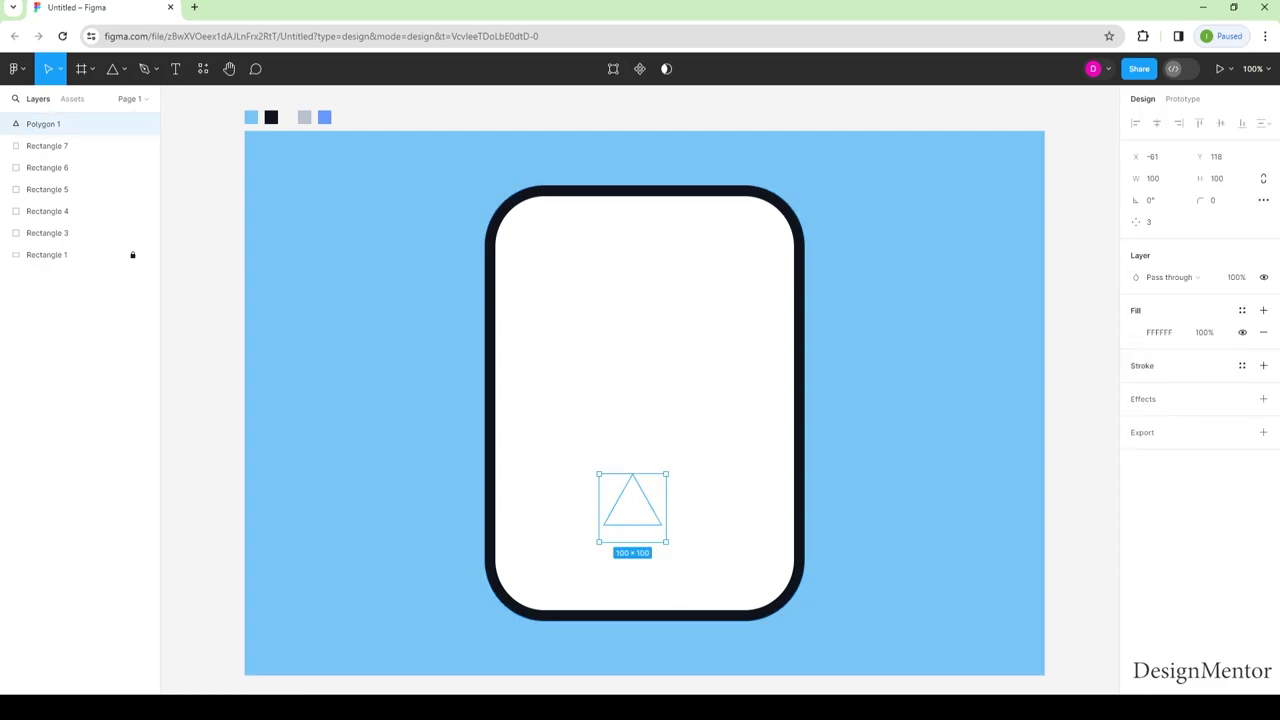
left_click(1263, 365)
left_click(1160, 387)
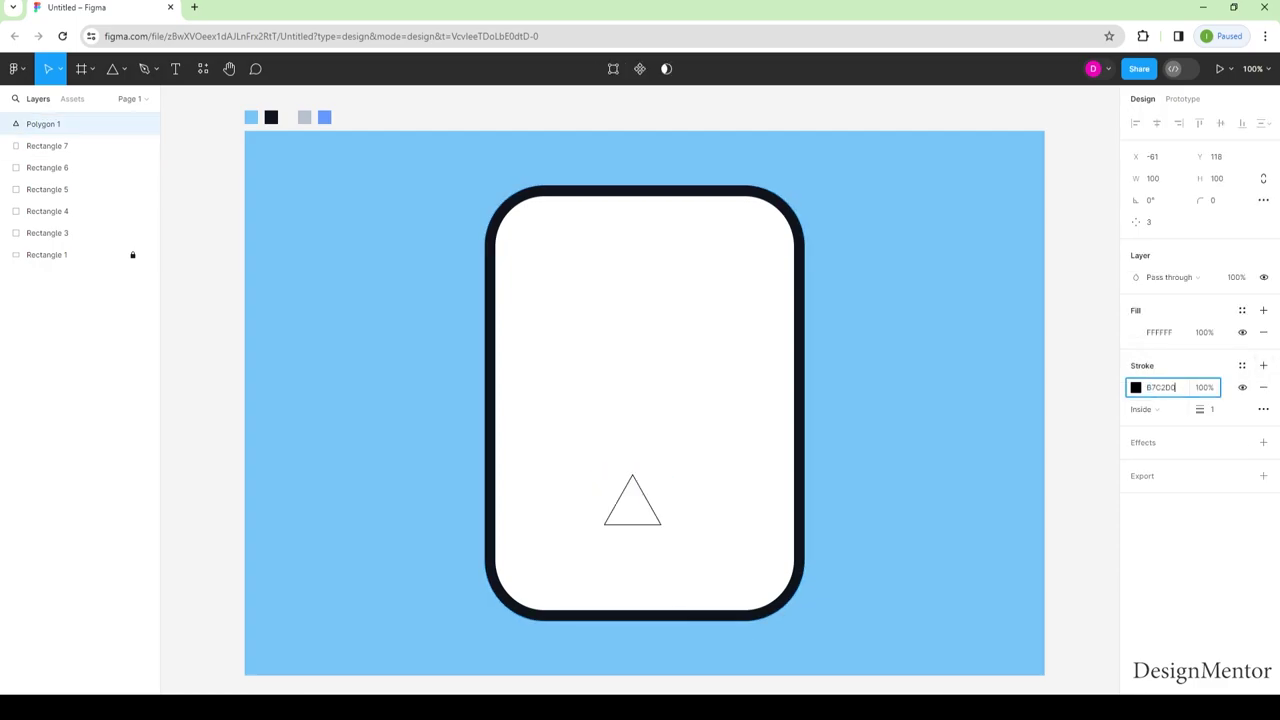
type("B7C2D0")
key("Return")
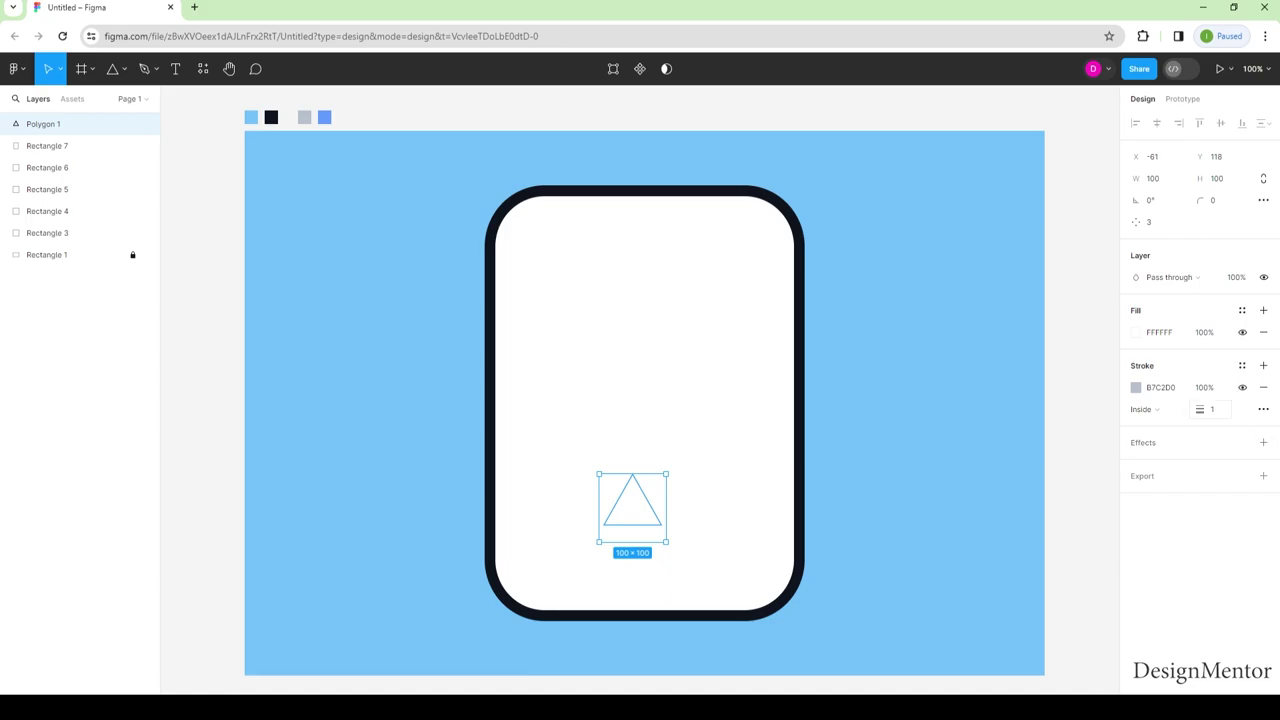
left_click(1212, 409)
type("3")
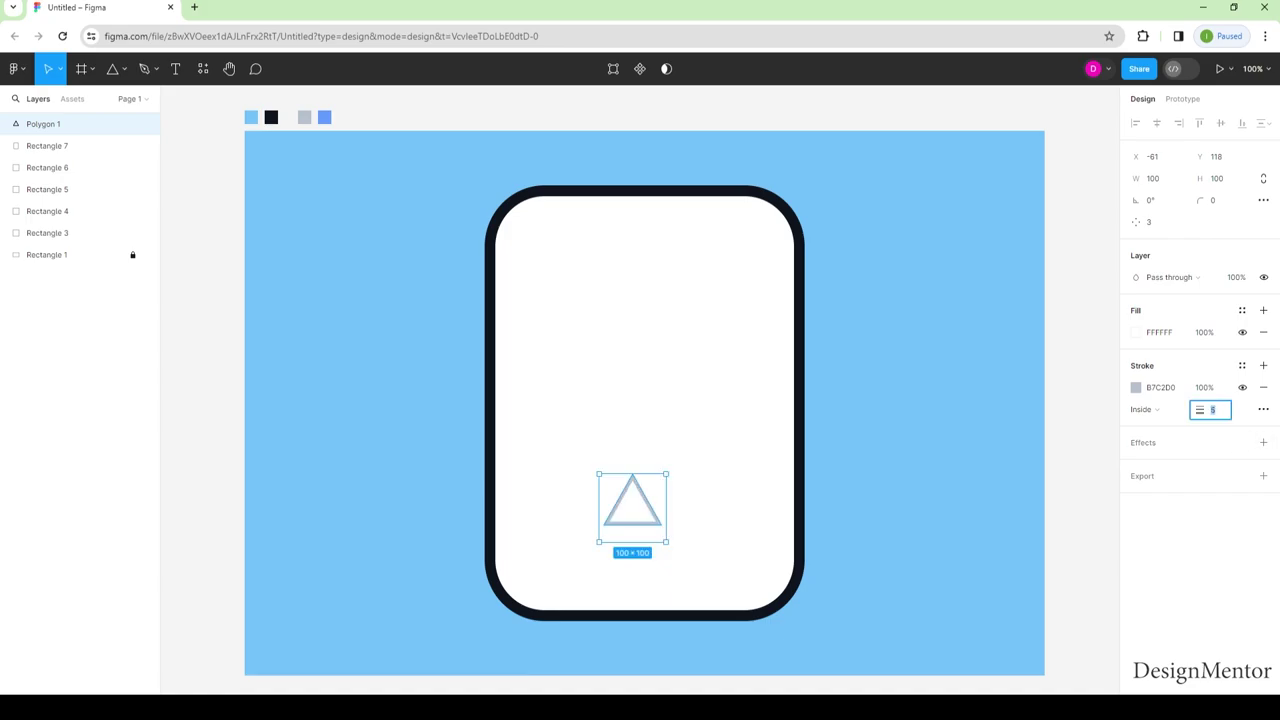
type("2")
key("Down")
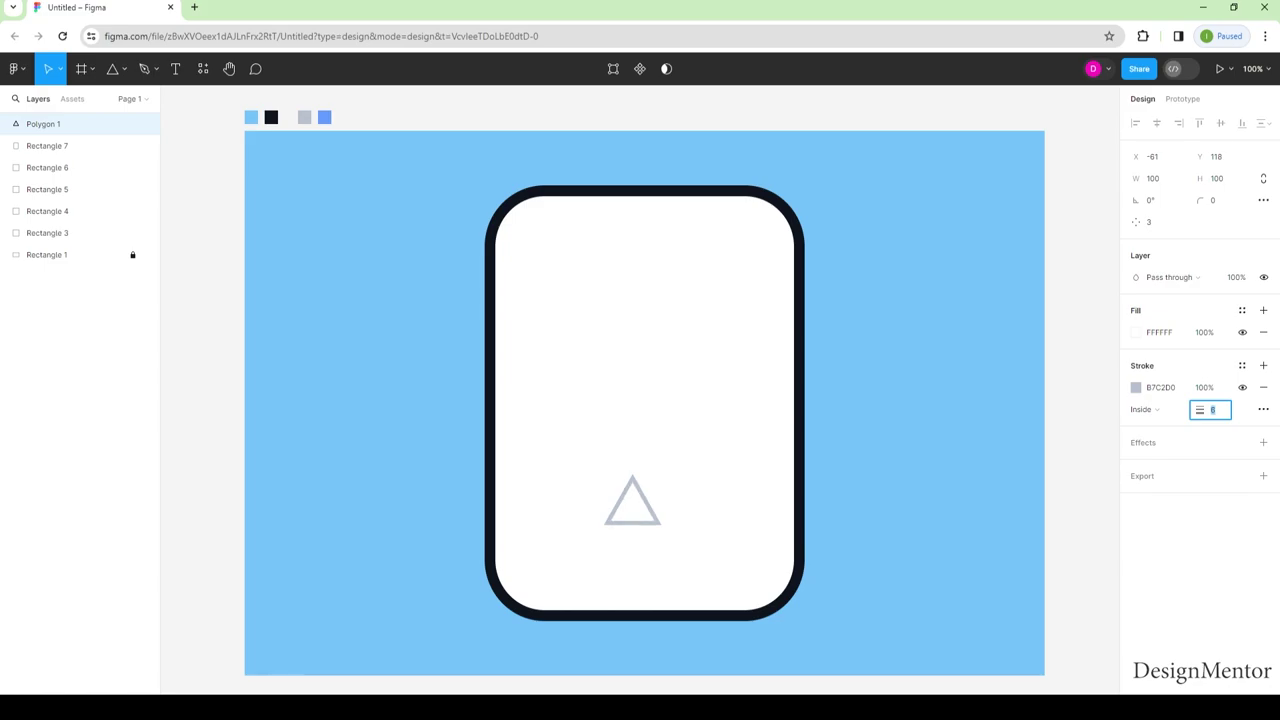
key("Escape")
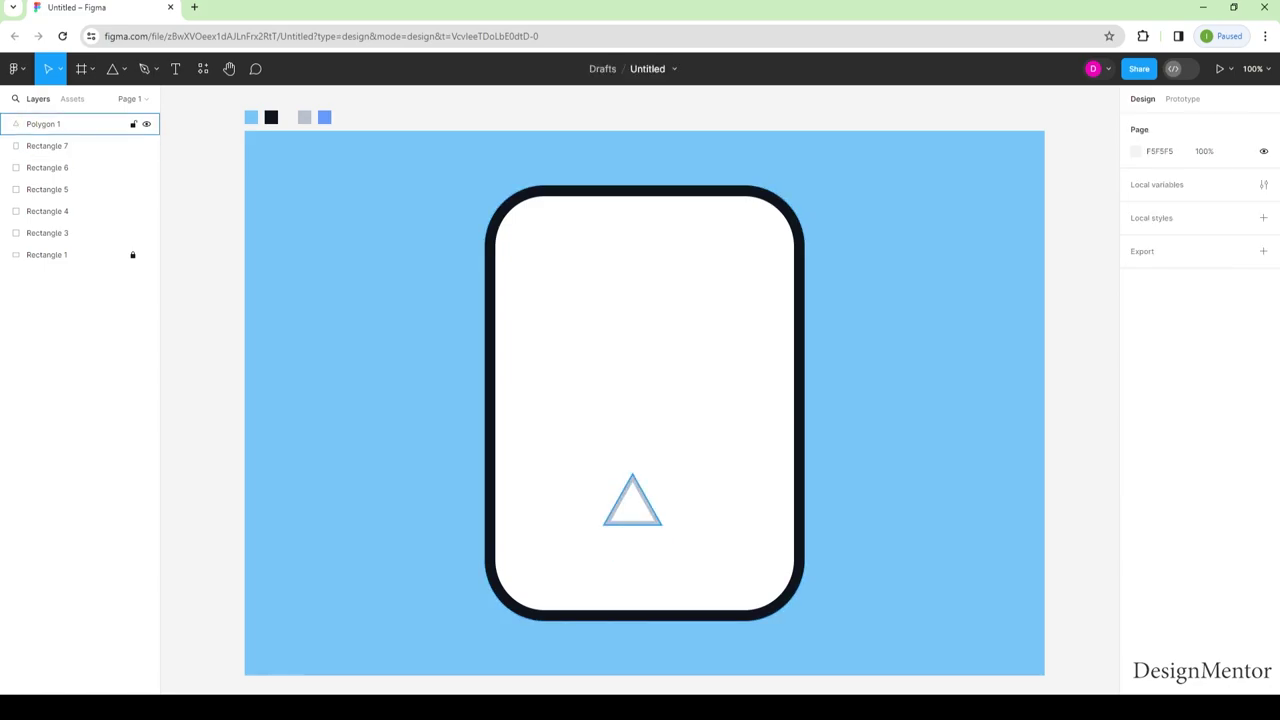
- Move the triangle toward the lower-left of the phone screen
key("ctrl+z")
key("ctrl+z")
left_click_drag(556, 537, 551, 544)
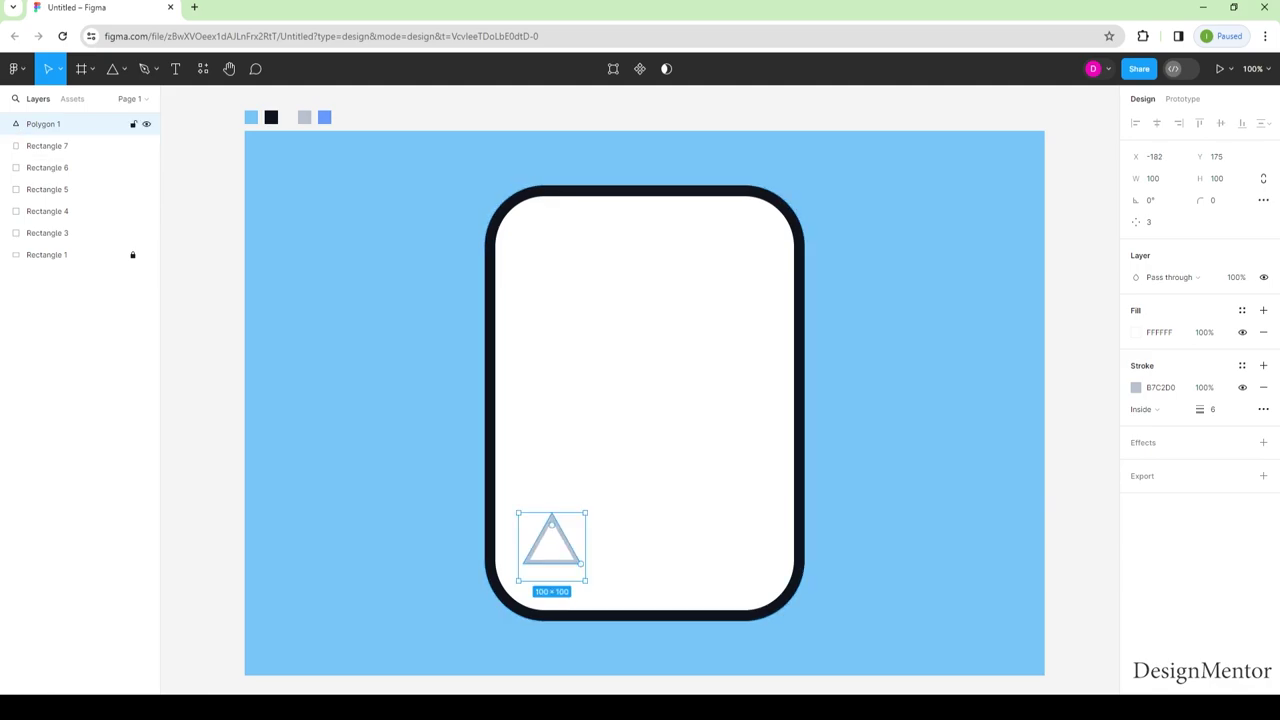
left_click_drag(551, 544, 562, 538)
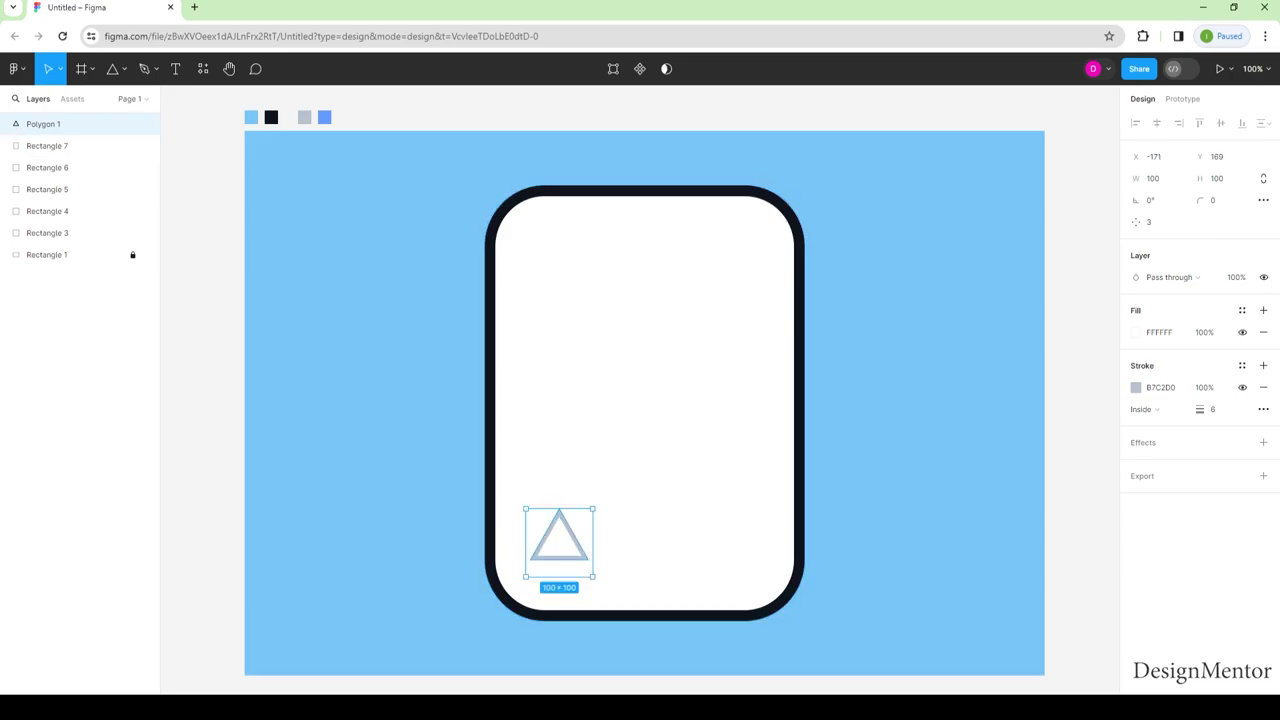
key("Escape")
- Draw a small square beside the triangle and fill it white FFFFFF
left_click(112, 68)
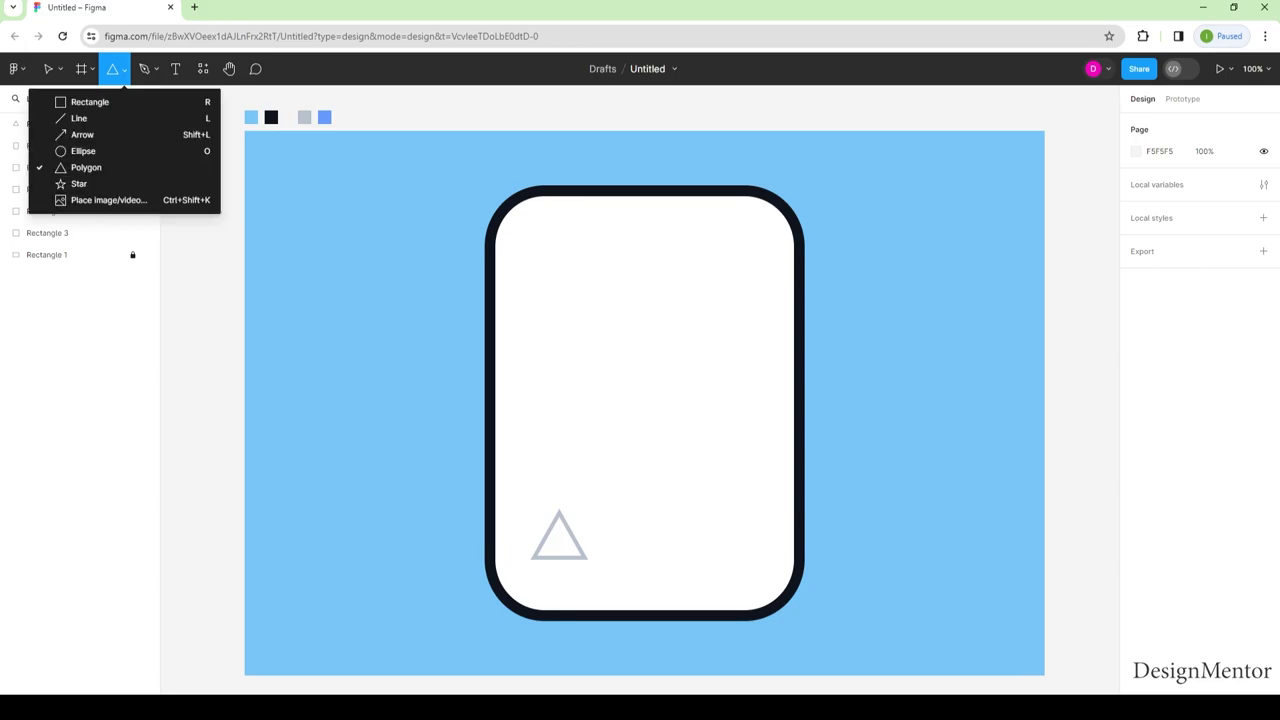
left_click(89, 102)
left_click_drag(617, 506, 660, 549)
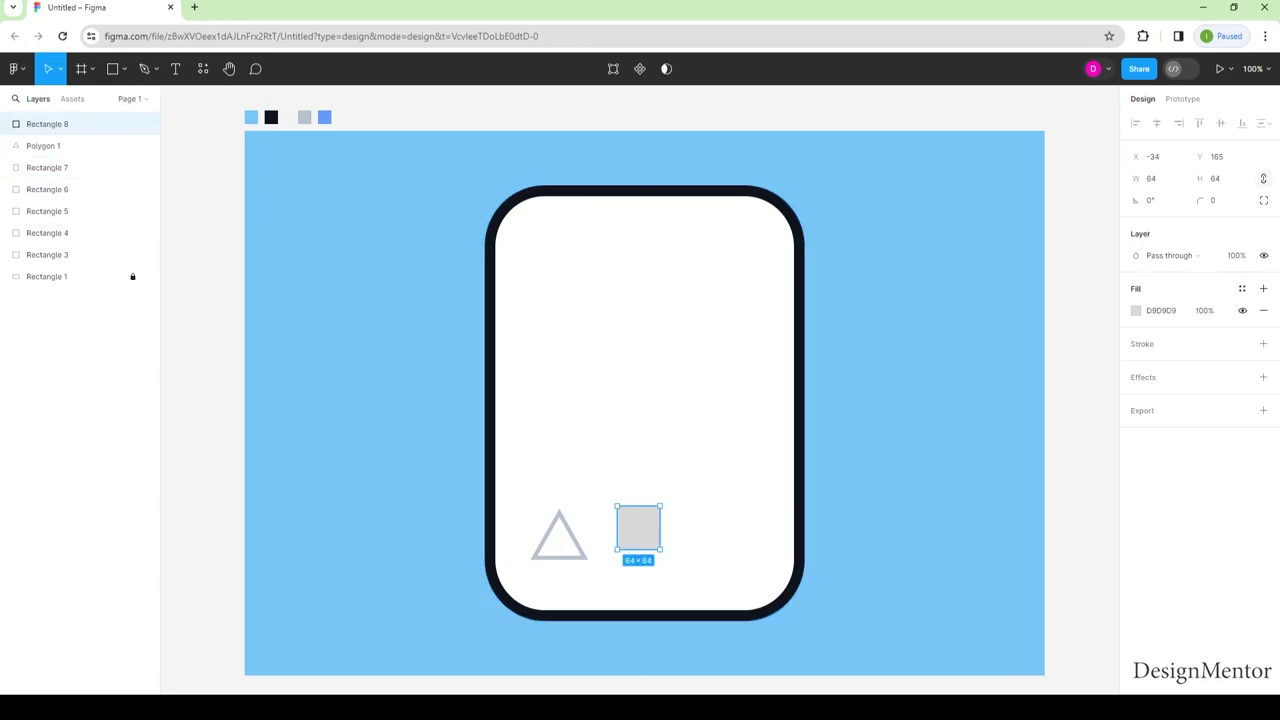
left_click(1136, 310)
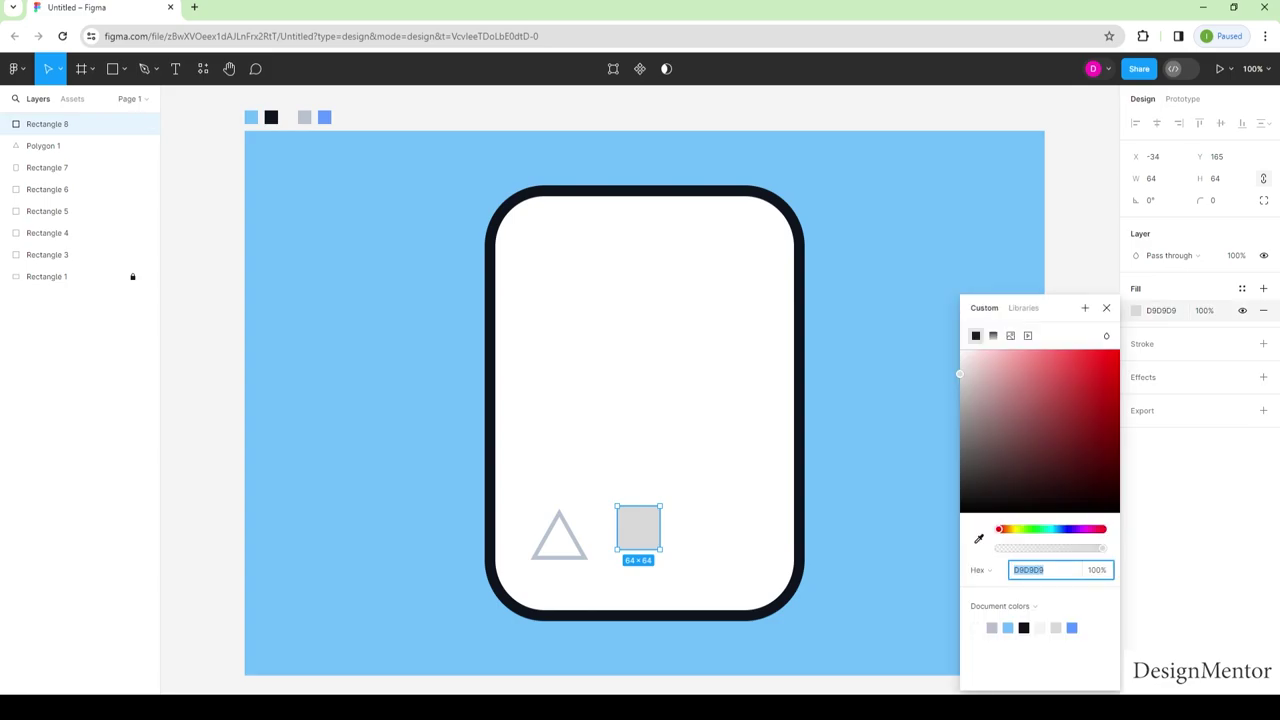
type("FFFFFF")
key("Return")
mouse_move(1195, 343)
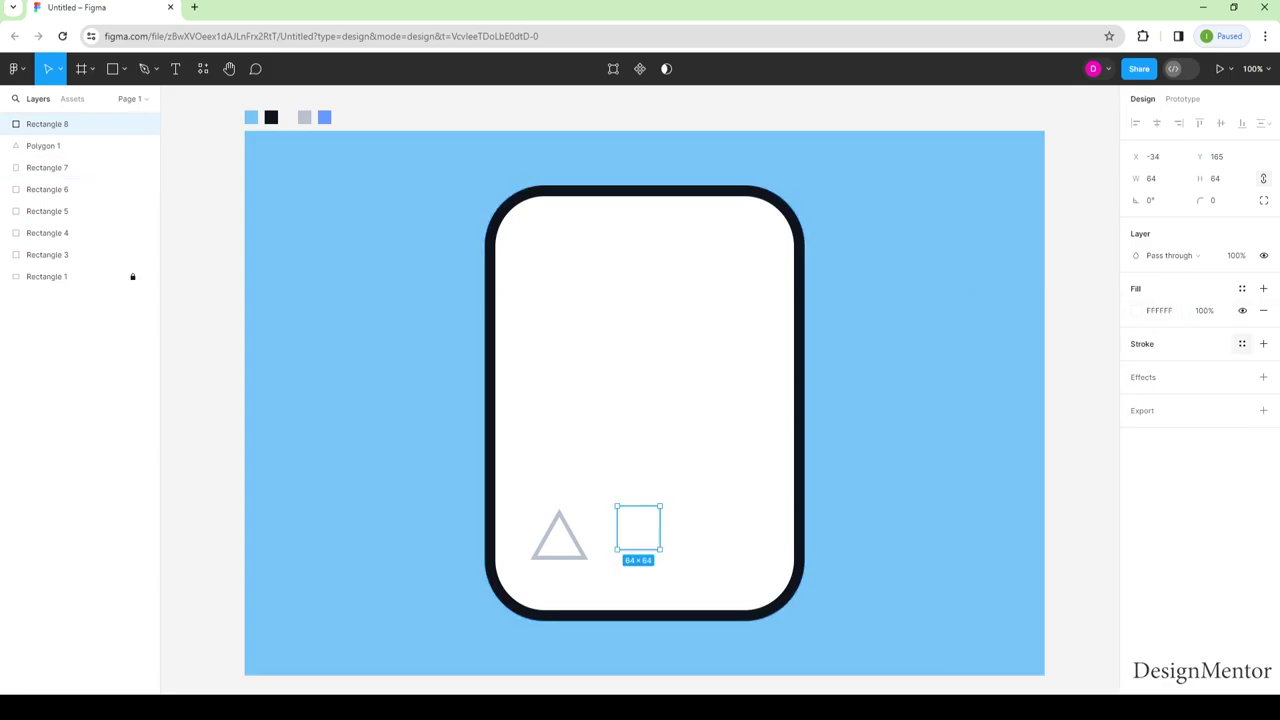
left_click(1230, 343)
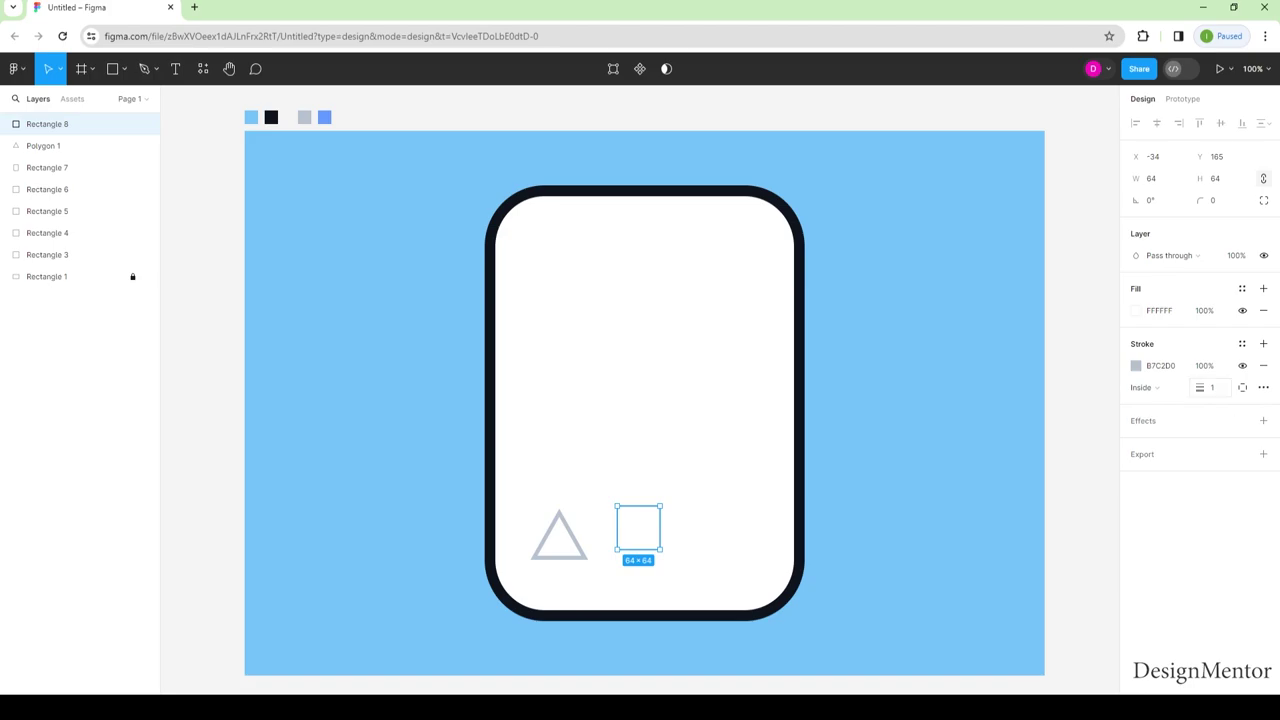
- Add an outline to the square, then remove it again
left_click(1210, 387)
left_click(47, 167)
left_click(47, 123)
left_click(1263, 365)
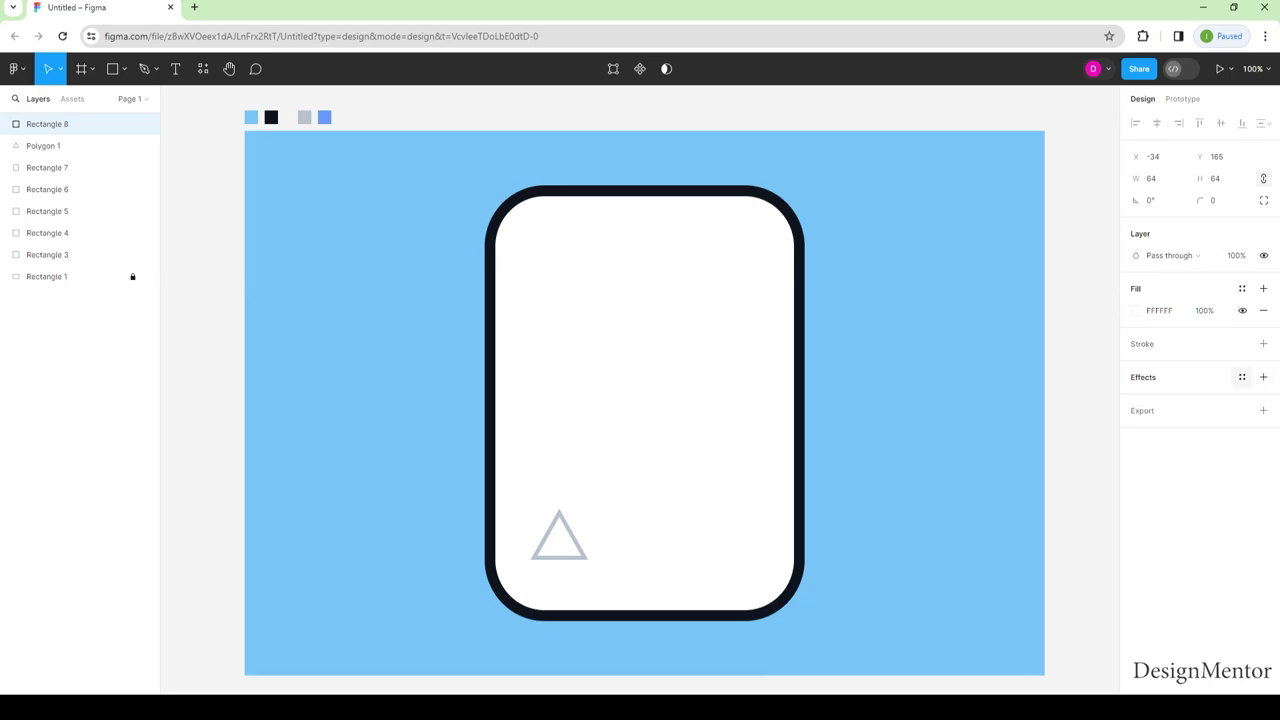
- Fill the square with the blue 639BFF swatch colour
key("i")
left_click(324, 117)
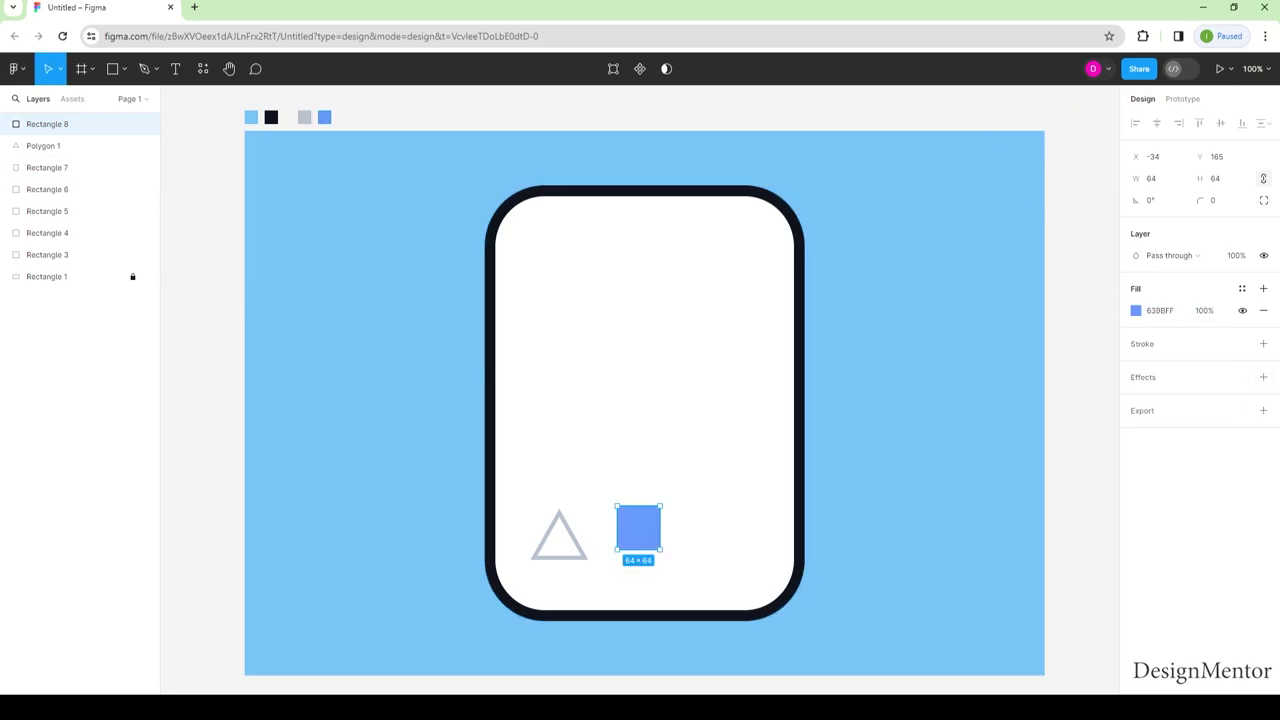
left_click(47, 167)
left_click(47, 123)
- Resize the blue square to 70×70 with roughly 15 px rounded corners
left_click_drag(660, 549, 683, 572)
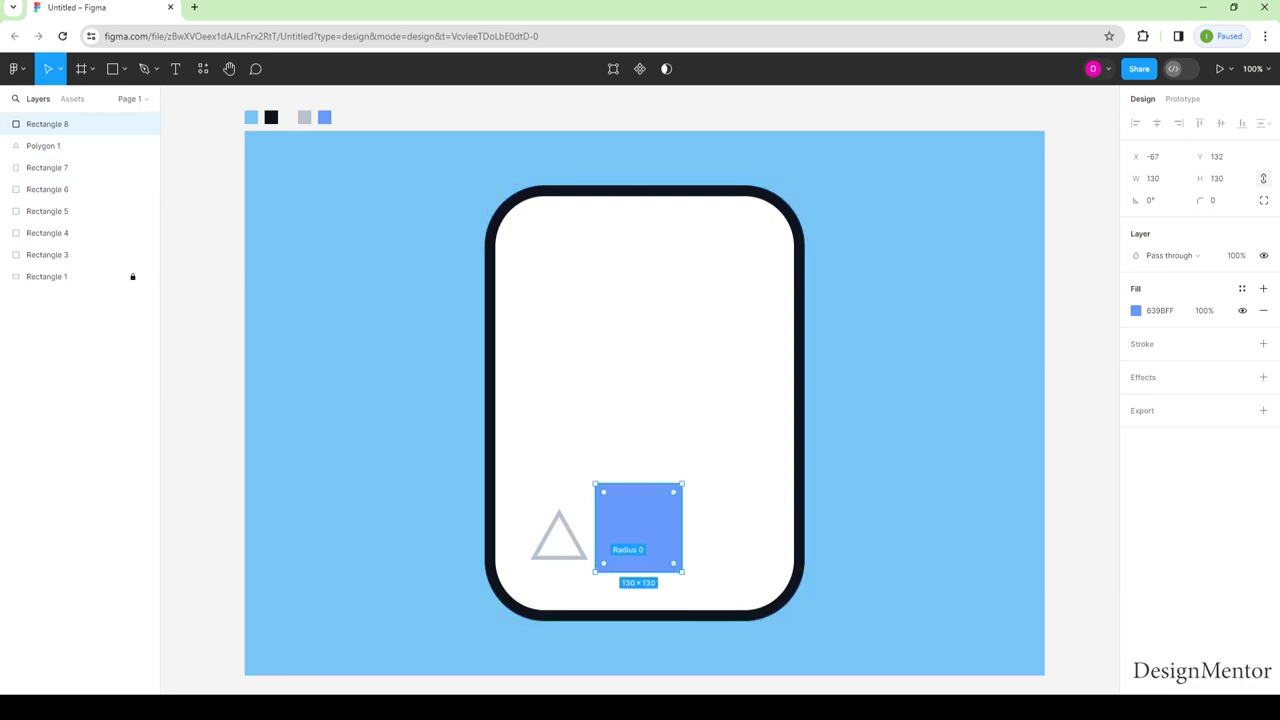
left_click_drag(673, 563, 664, 554)
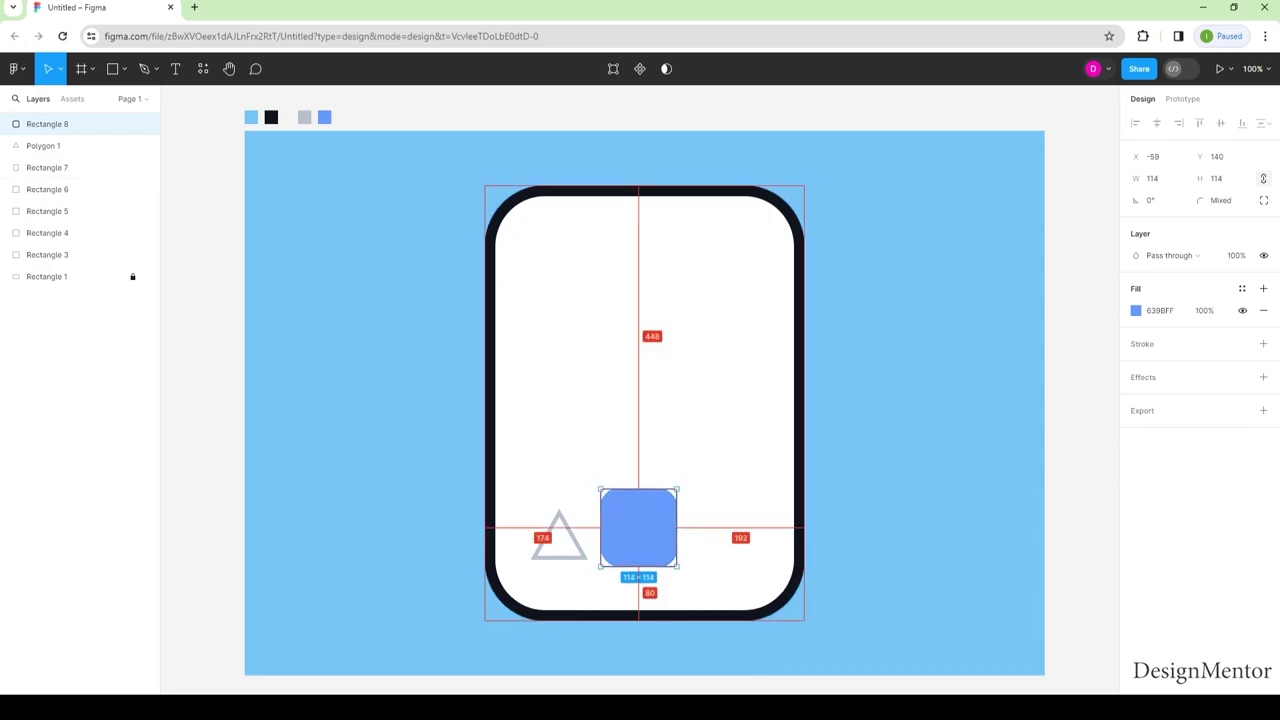
left_click_drag(683, 572, 665, 553)
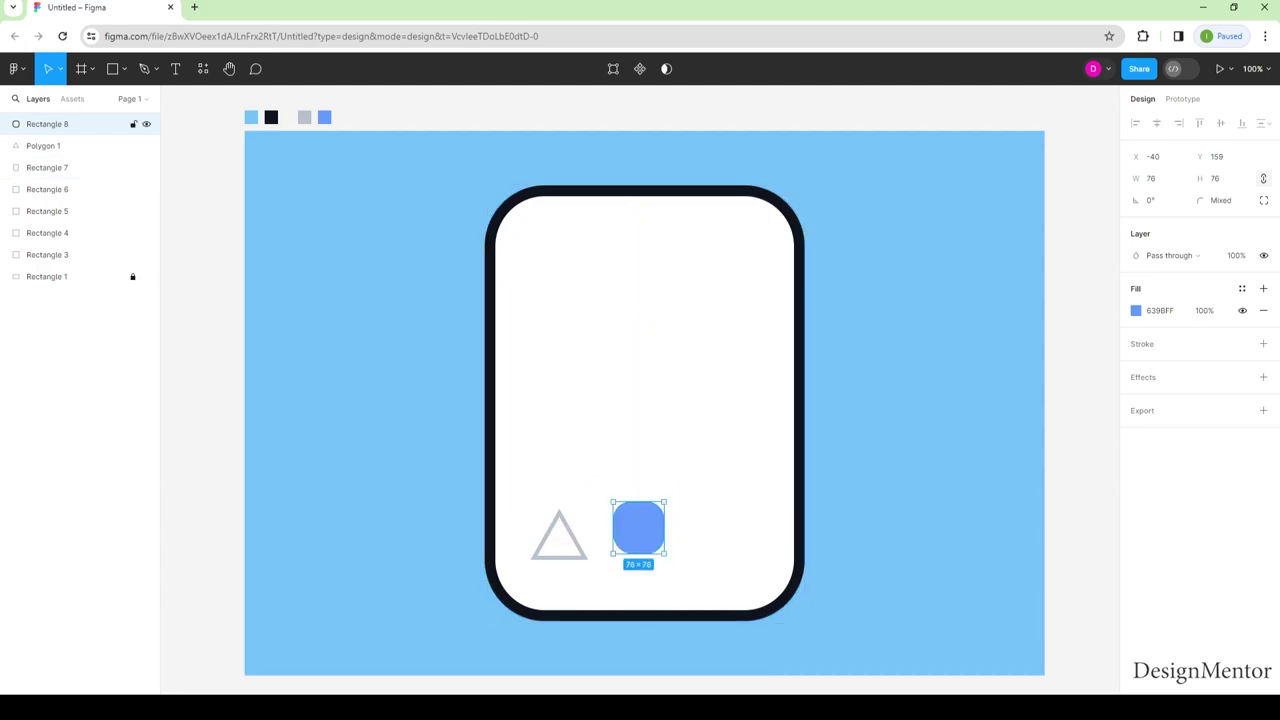
key("ctrl+z")
key("ctrl+z")
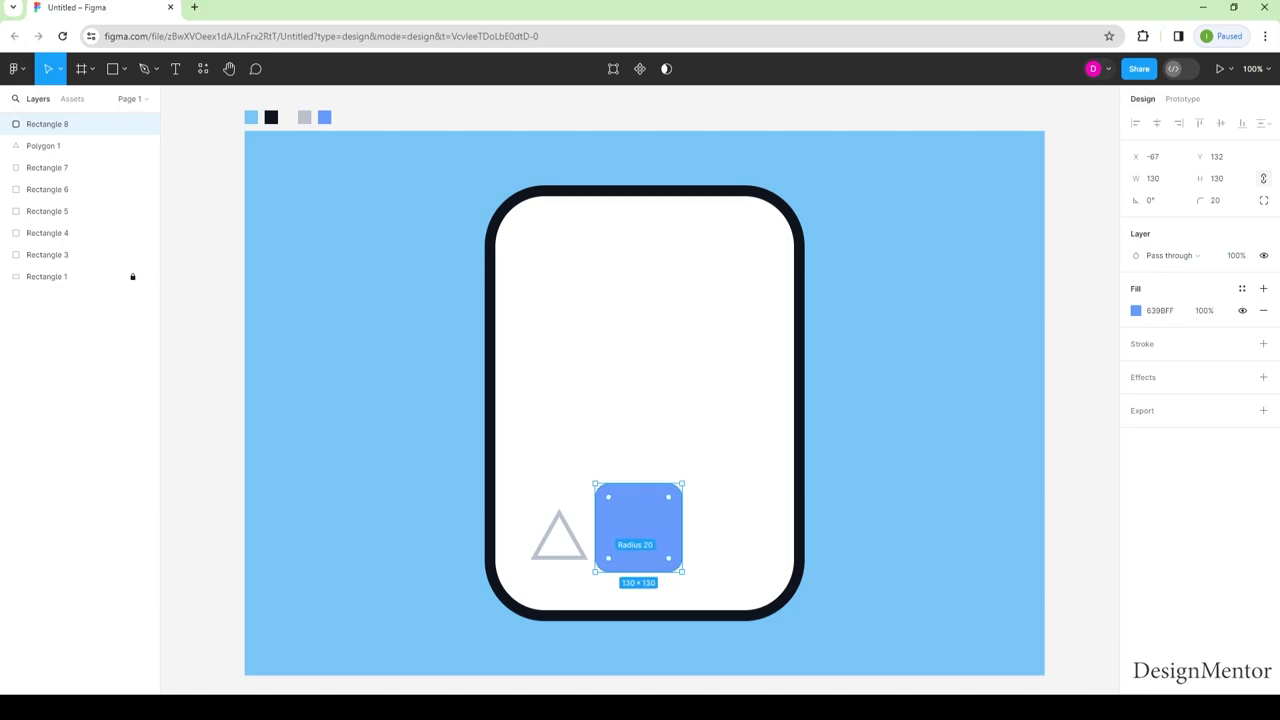
left_click_drag(608, 497, 605, 493)
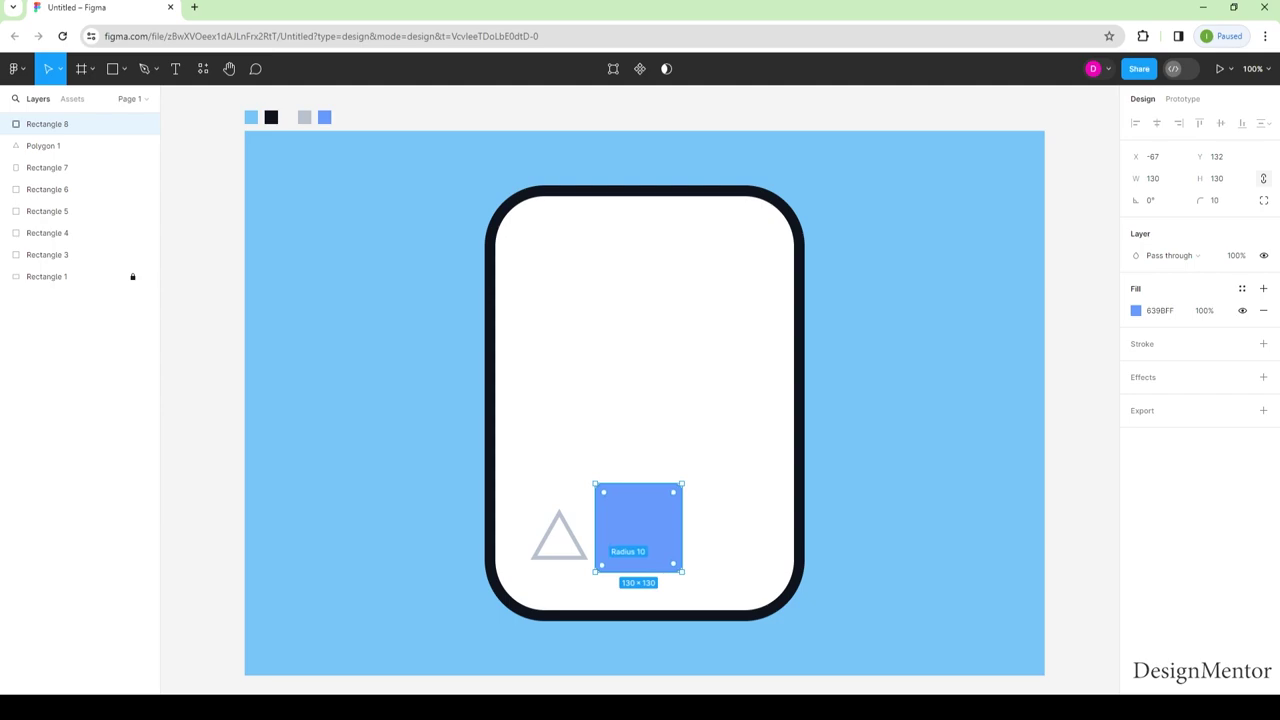
left_click_drag(683, 571, 653, 541)
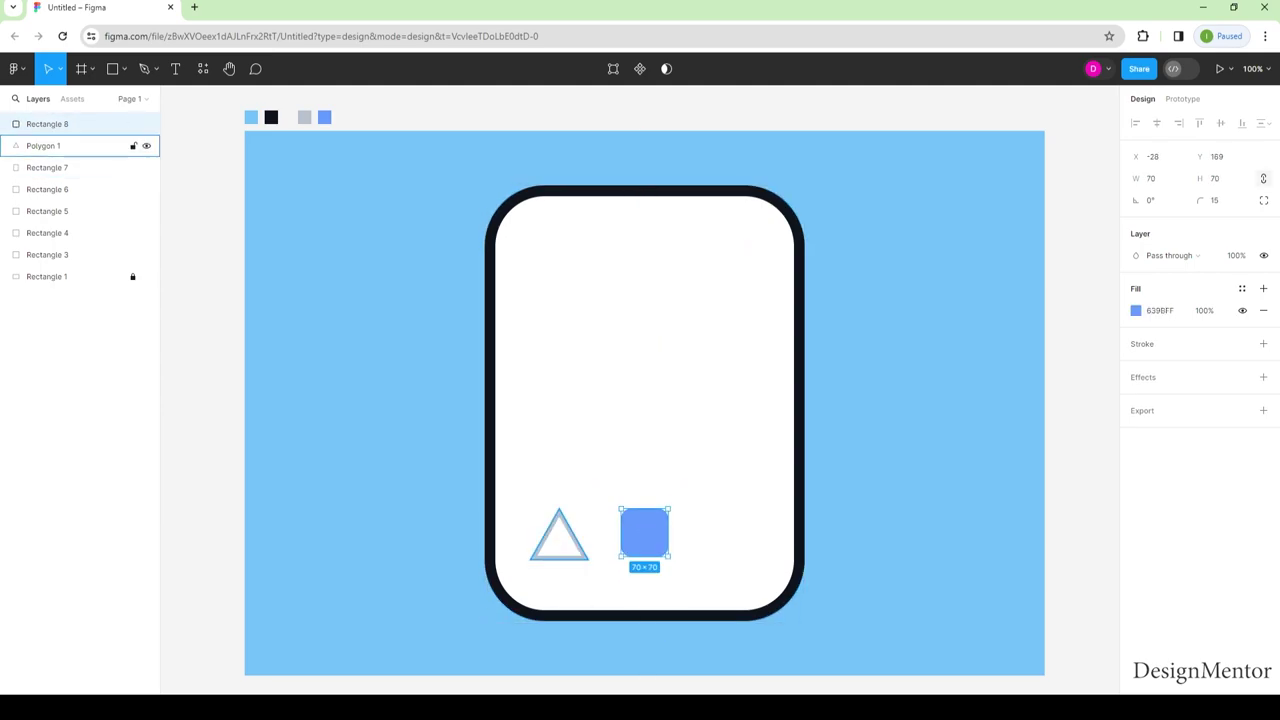
- Shrink the triangle to 88×88, then reselect the blue square
left_click(60, 145)
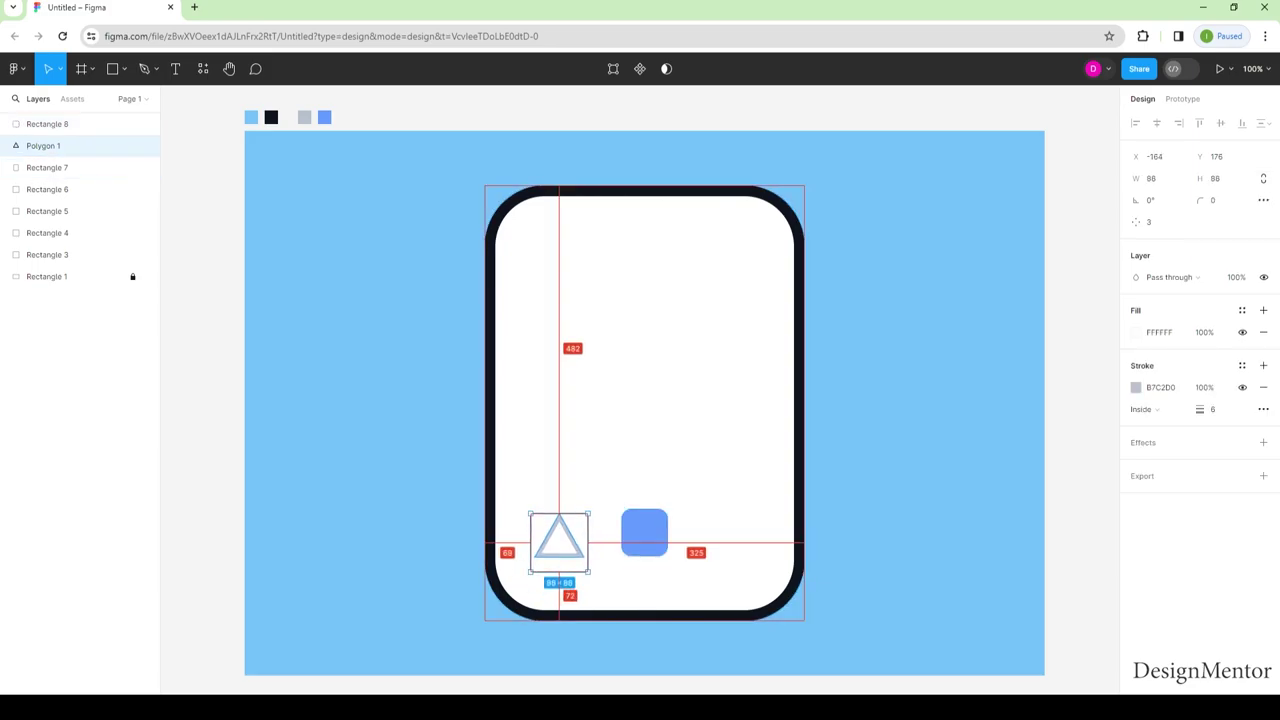
left_click_drag(591, 574, 588, 572)
key("Escape")
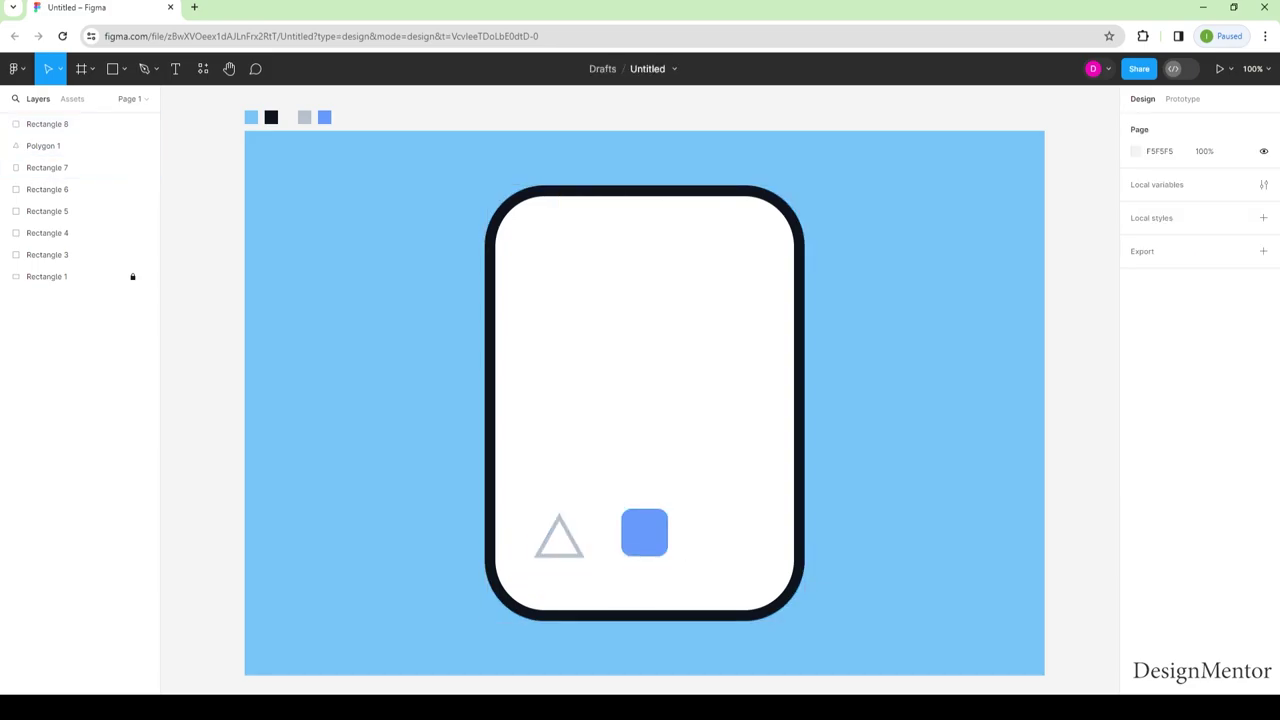
left_click(60, 123)
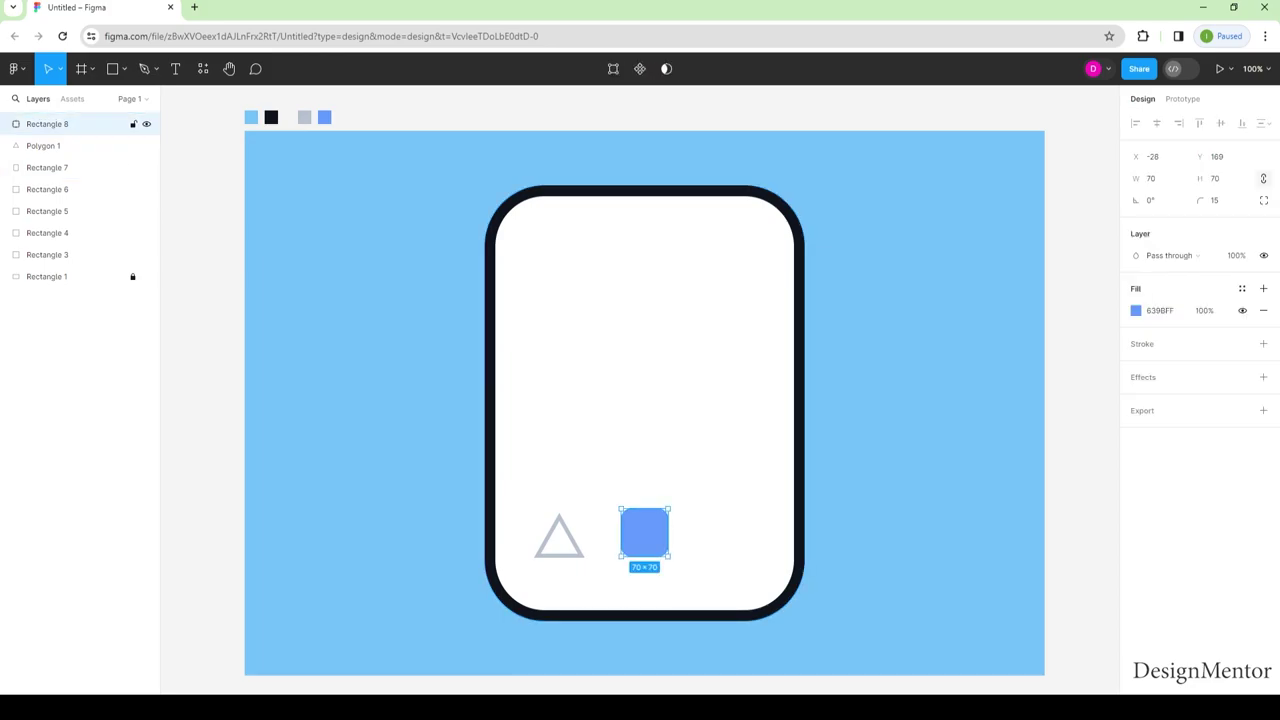
- Draw a circle right of the blue square and fill it white FFFFFF
left_click(124, 68)
left_click(60, 151)
left_click_drag(716, 525, 742, 550)
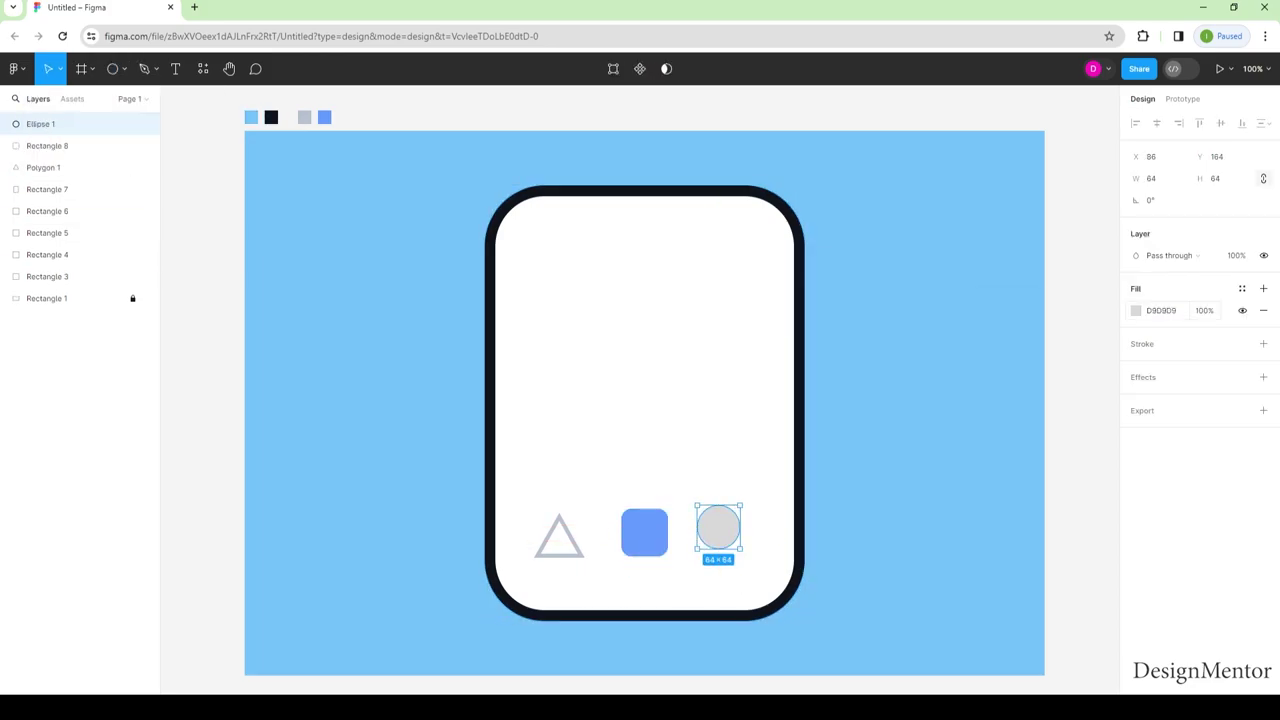
left_click(1136, 310)
key("Escape")
key("Escape")
left_click(719, 527)
left_click(1136, 310)
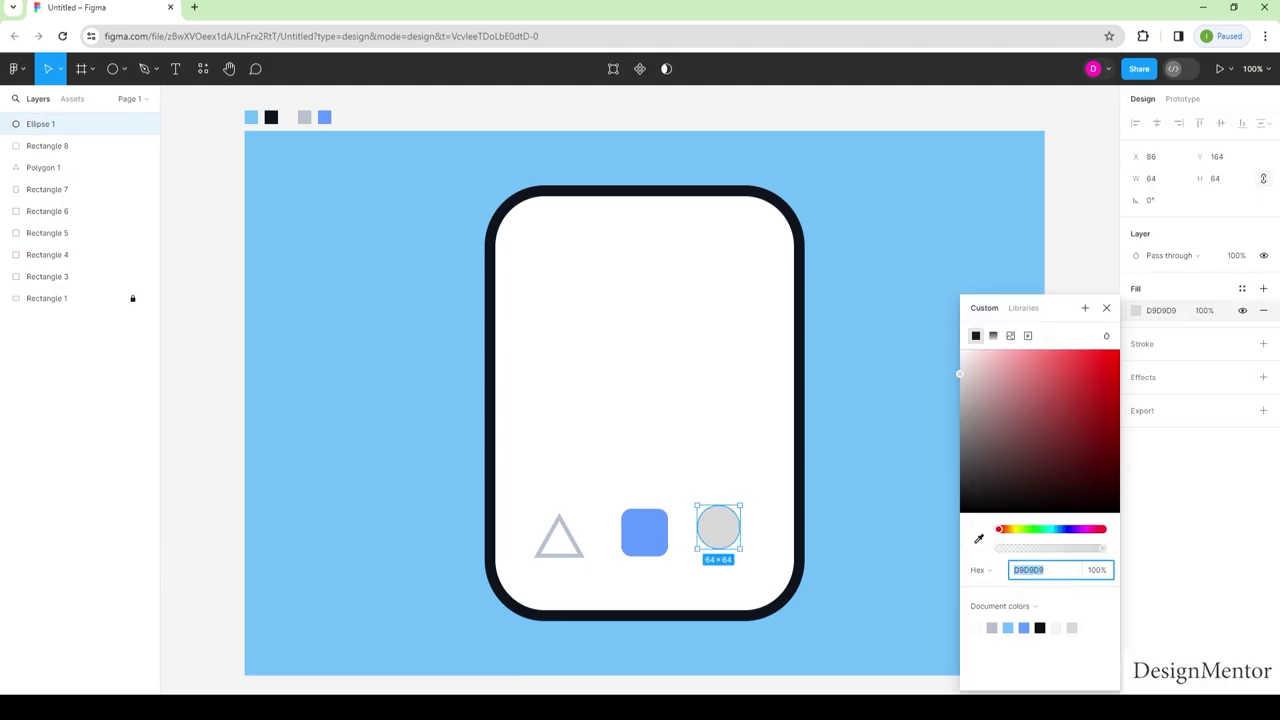
type("FFFFFF")
key("Return")
key("Escape")
key("Escape")
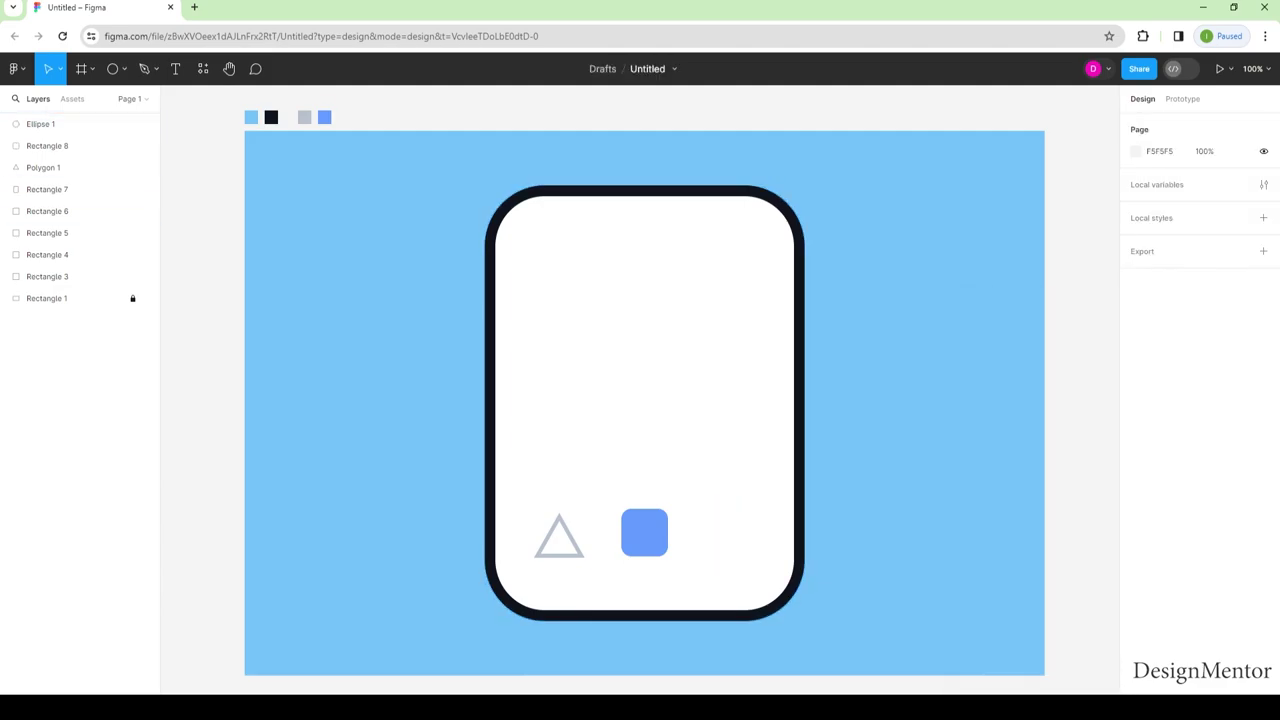
- Give the circle a grey B7C2D0 outline with thickness 6
left_click(304, 117)
left_click(1160, 310)
key("Escape")
key("Escape")
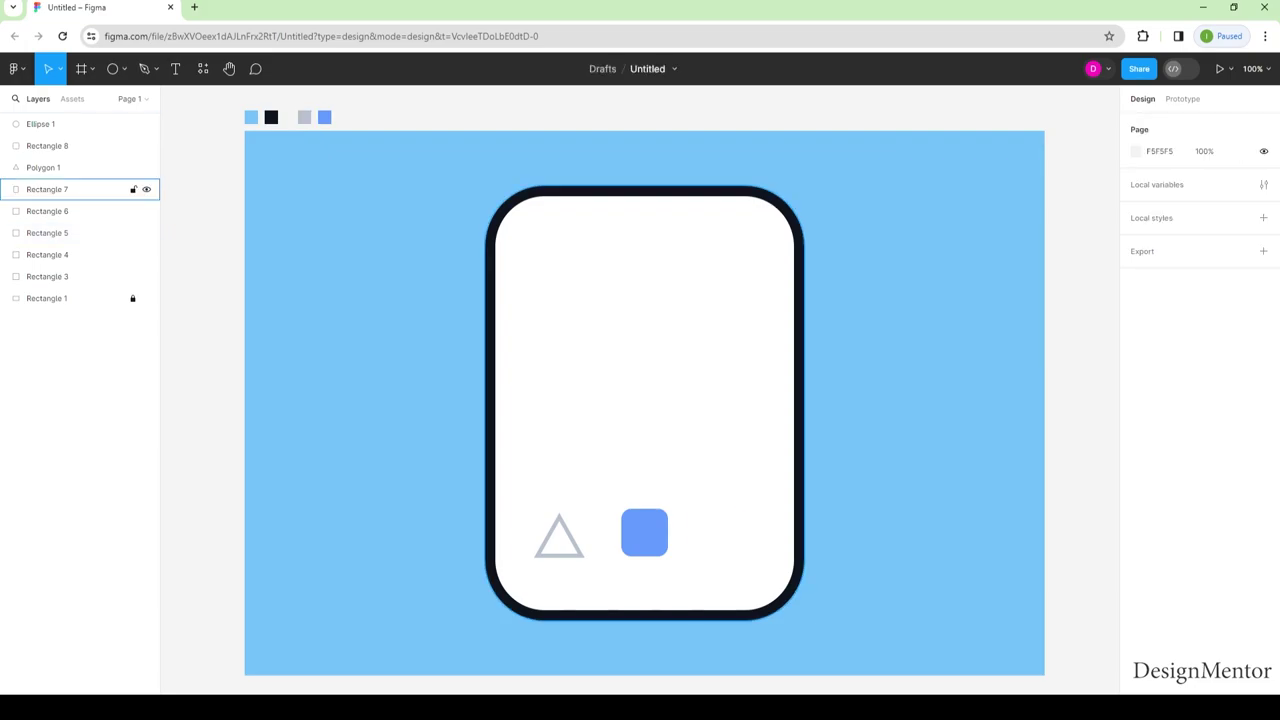
left_click(40, 123)
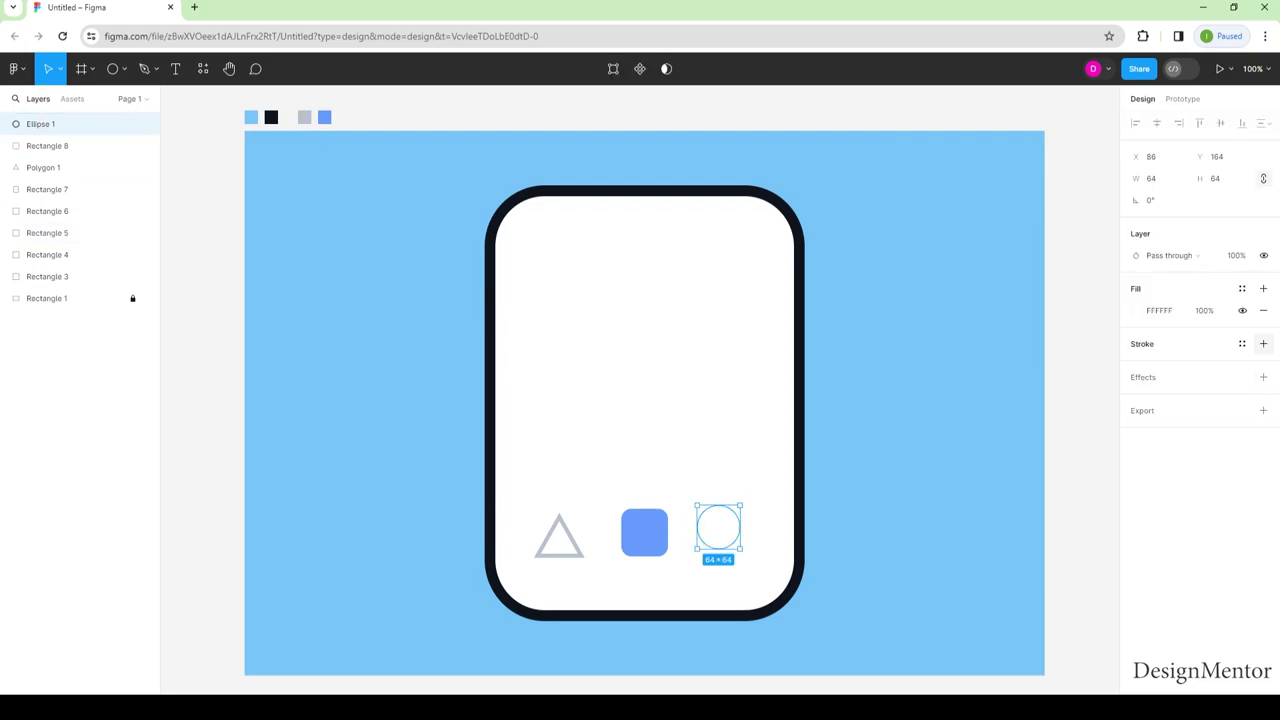
left_click(1263, 343)
left_click(1160, 365)
type("B7C2D0")
key("Return")
left_click(1212, 387)
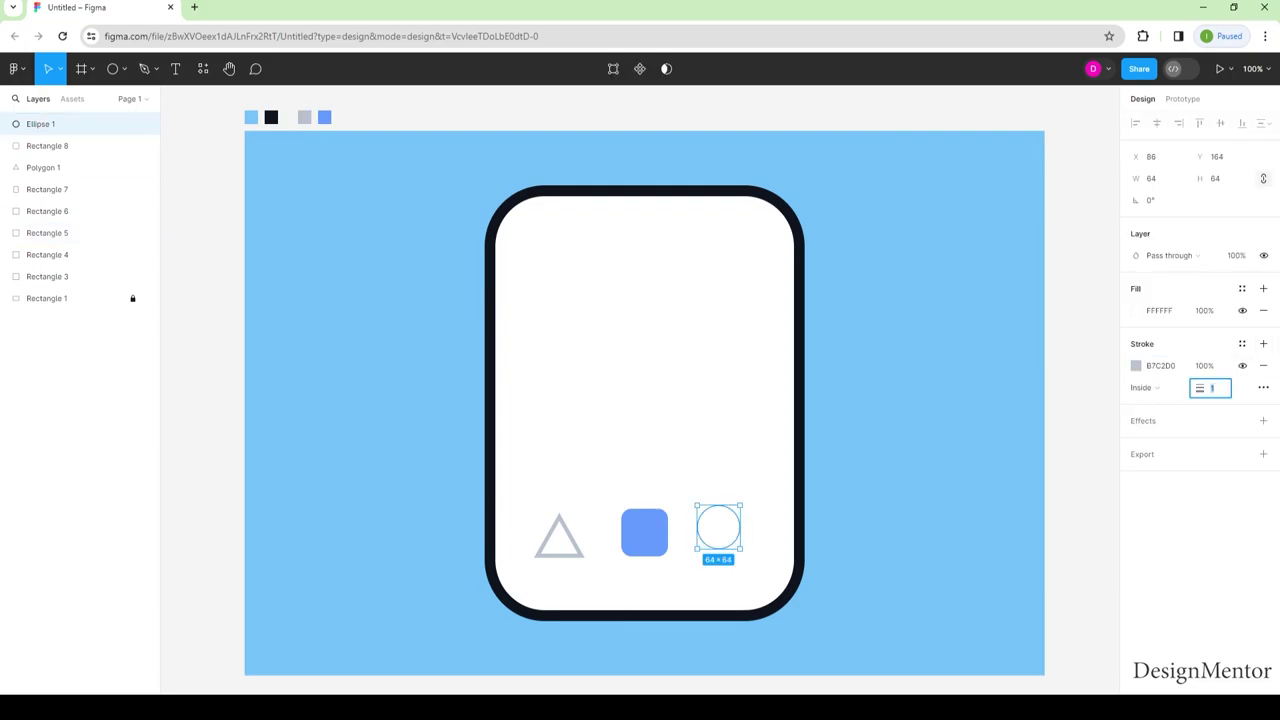
type("6")
key("Return")
- Size the circle to 70×70 and space it evenly from the blue square
left_click(1151, 178)
type("70")
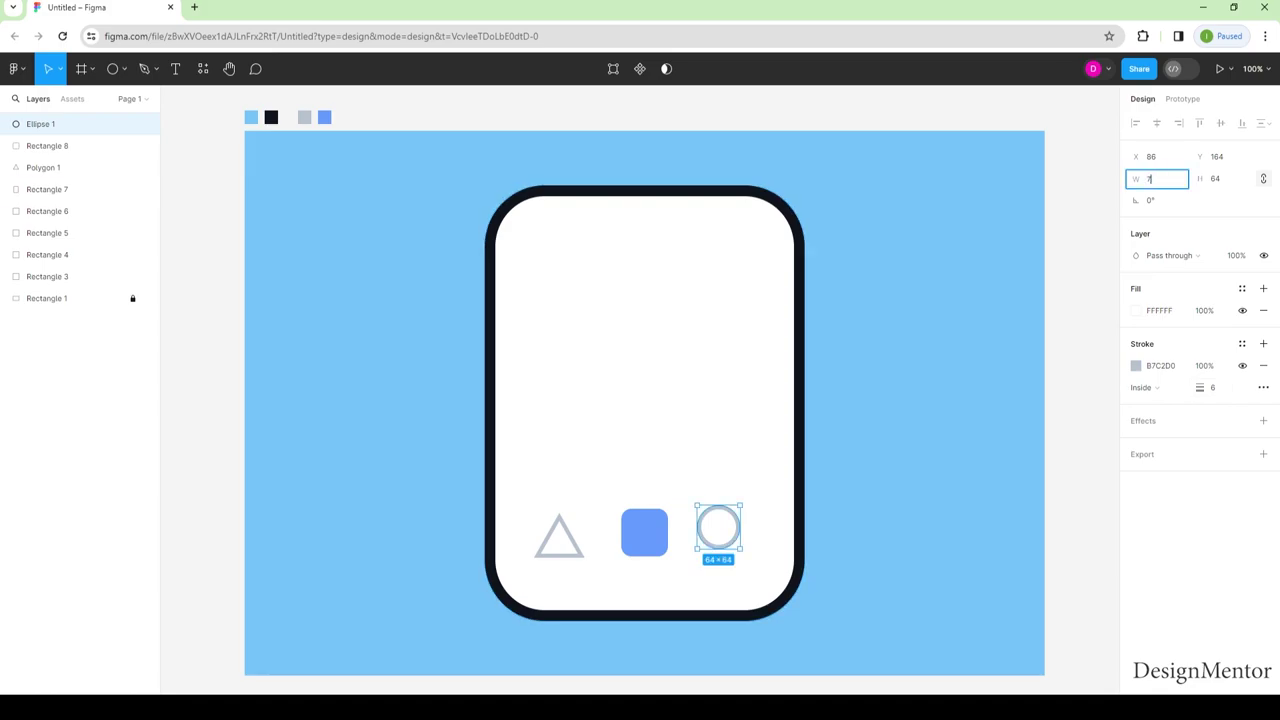
key("Tab")
type("70")
key("Return")
key("Escape")
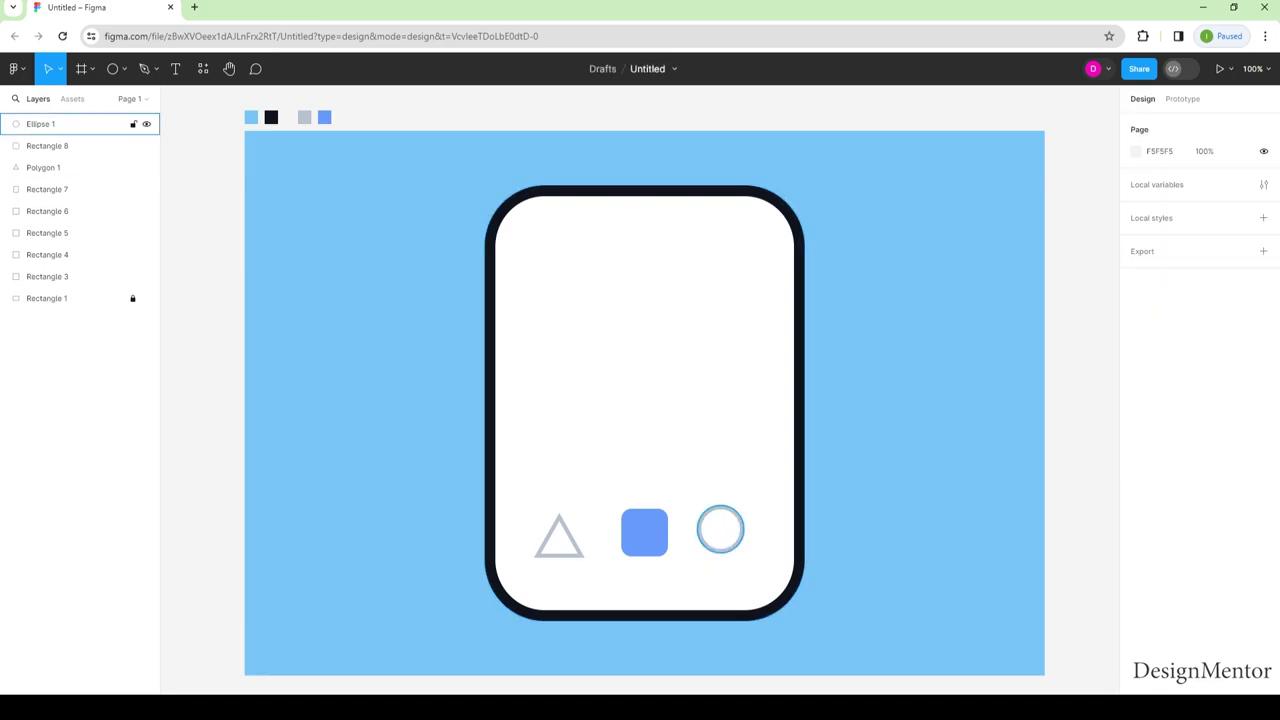
left_click_drag(720, 530, 725, 535)
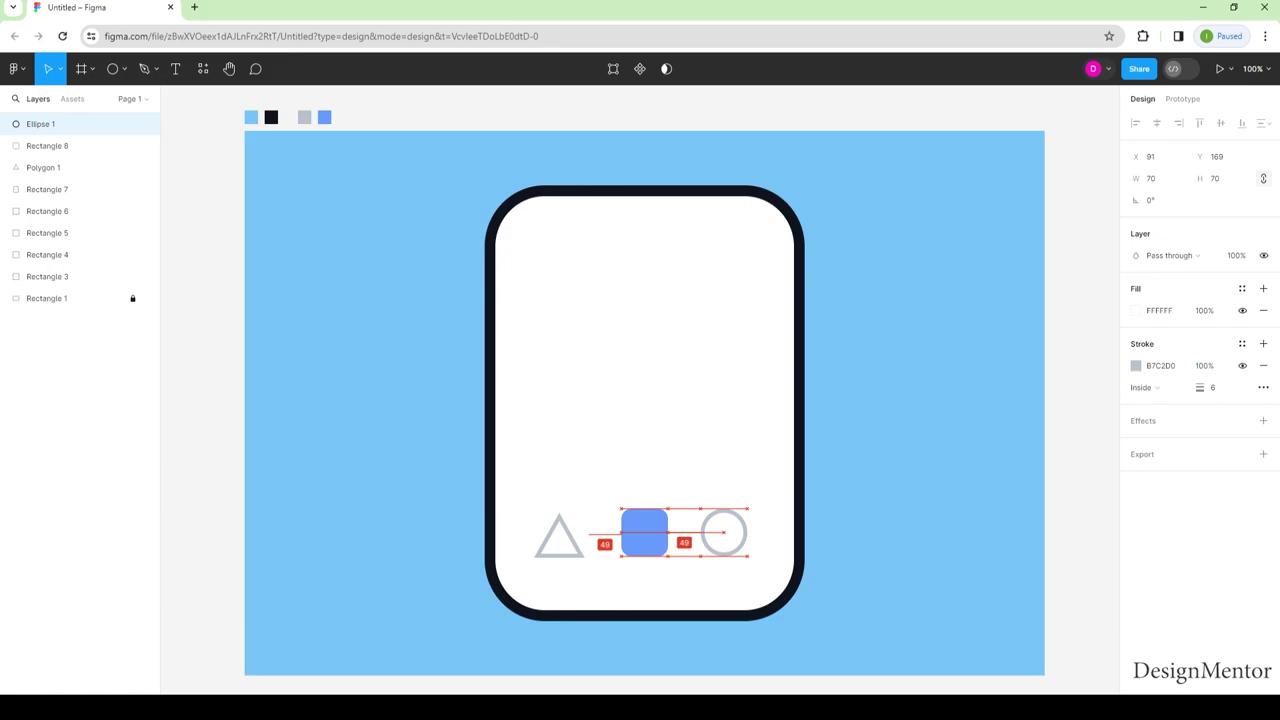
key("Escape")
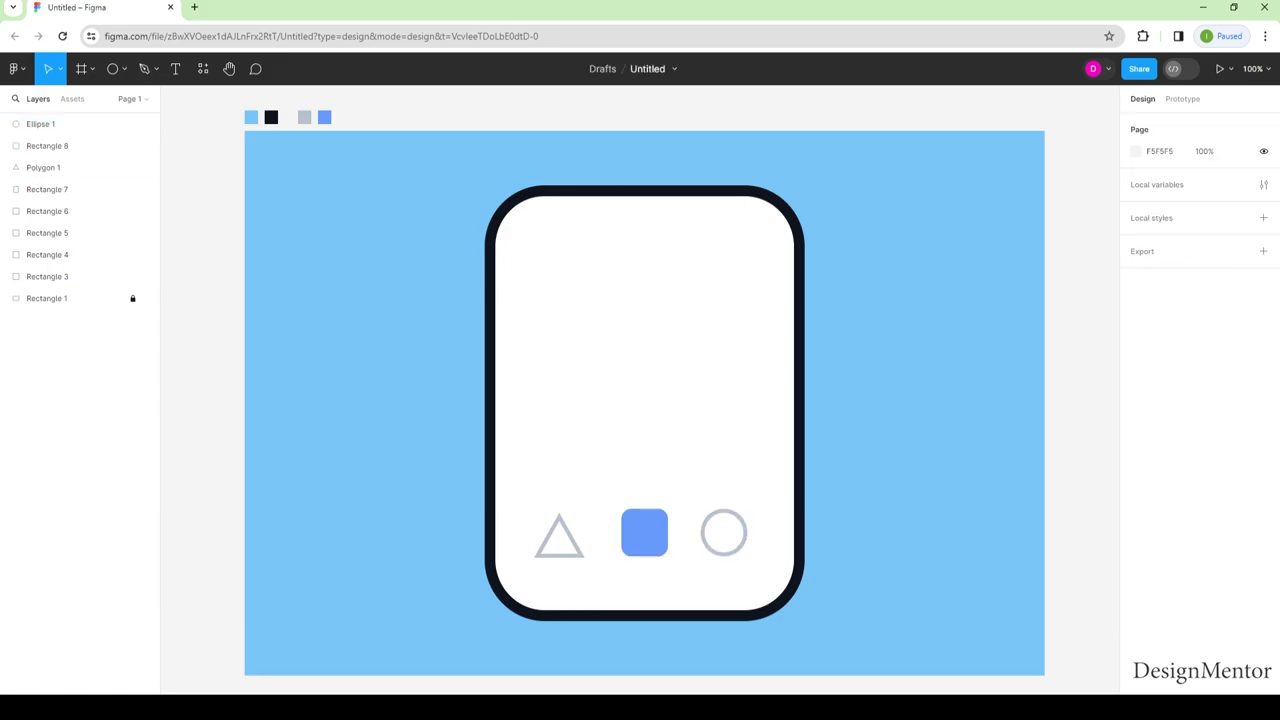
left_click(123, 68)
- Draw a 2-pixel-high grey divider bar across the phone just above the icons, centred
left_click(79, 118)
left_click(123, 68)
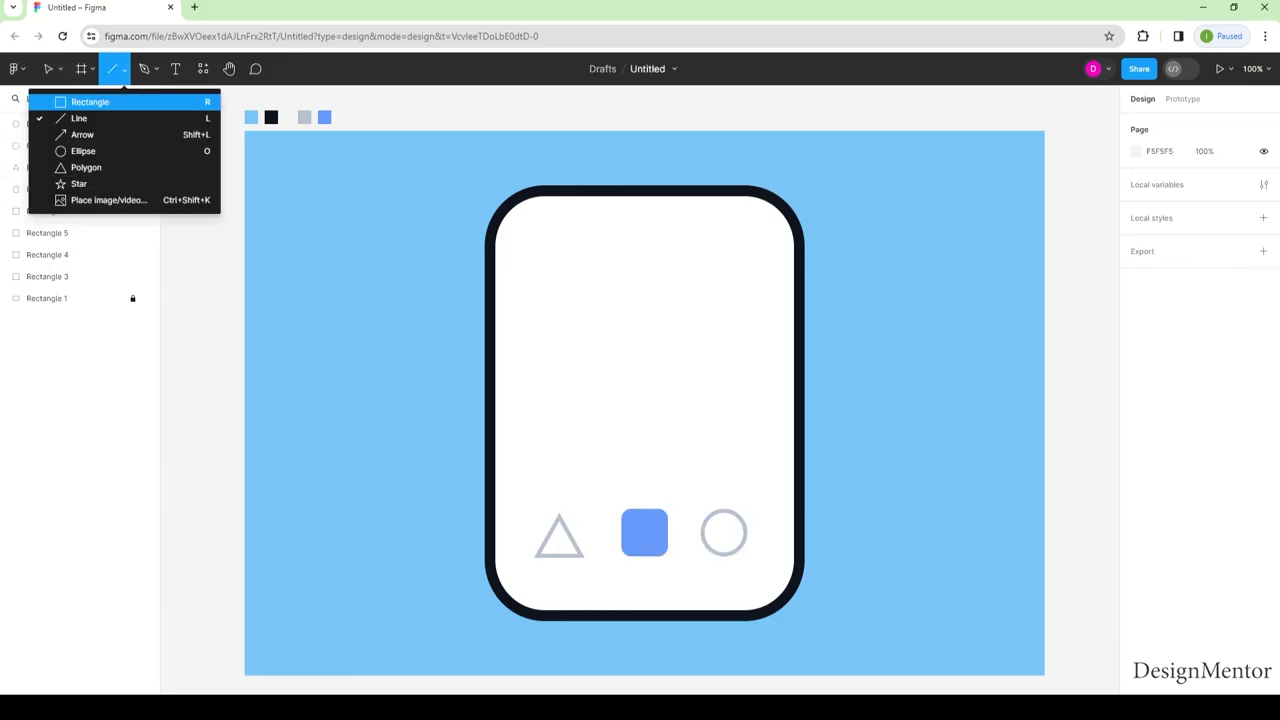
left_click(90, 102)
left_click_drag(495, 470, 793, 488)
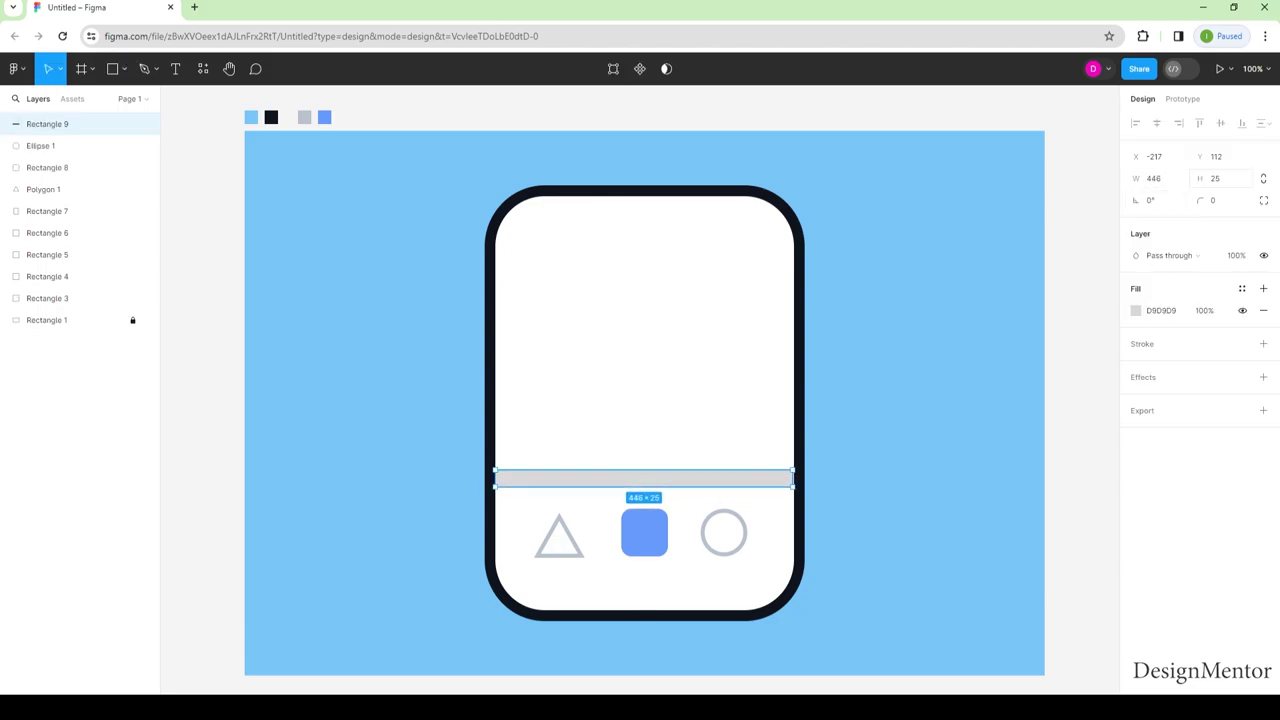
left_click(1213, 178)
type("2")
key("Return")
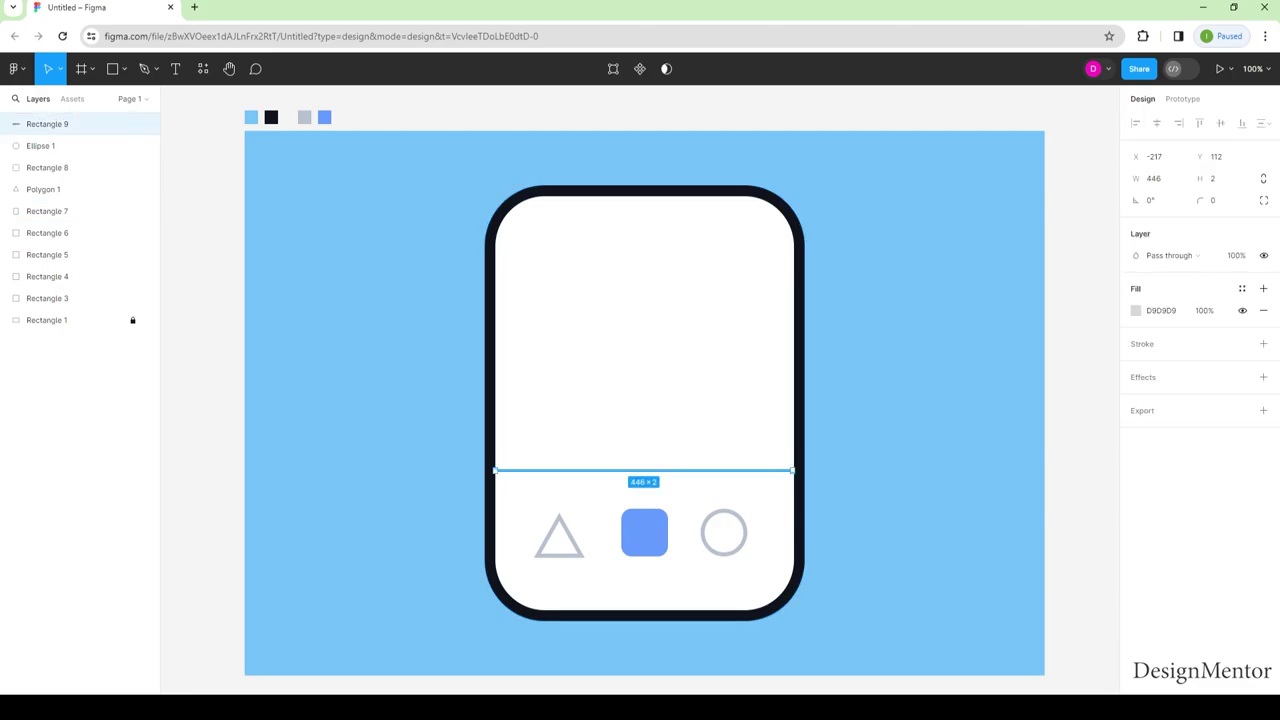
key("shift+Down")
key("shift+Down")
key("shift+Down")
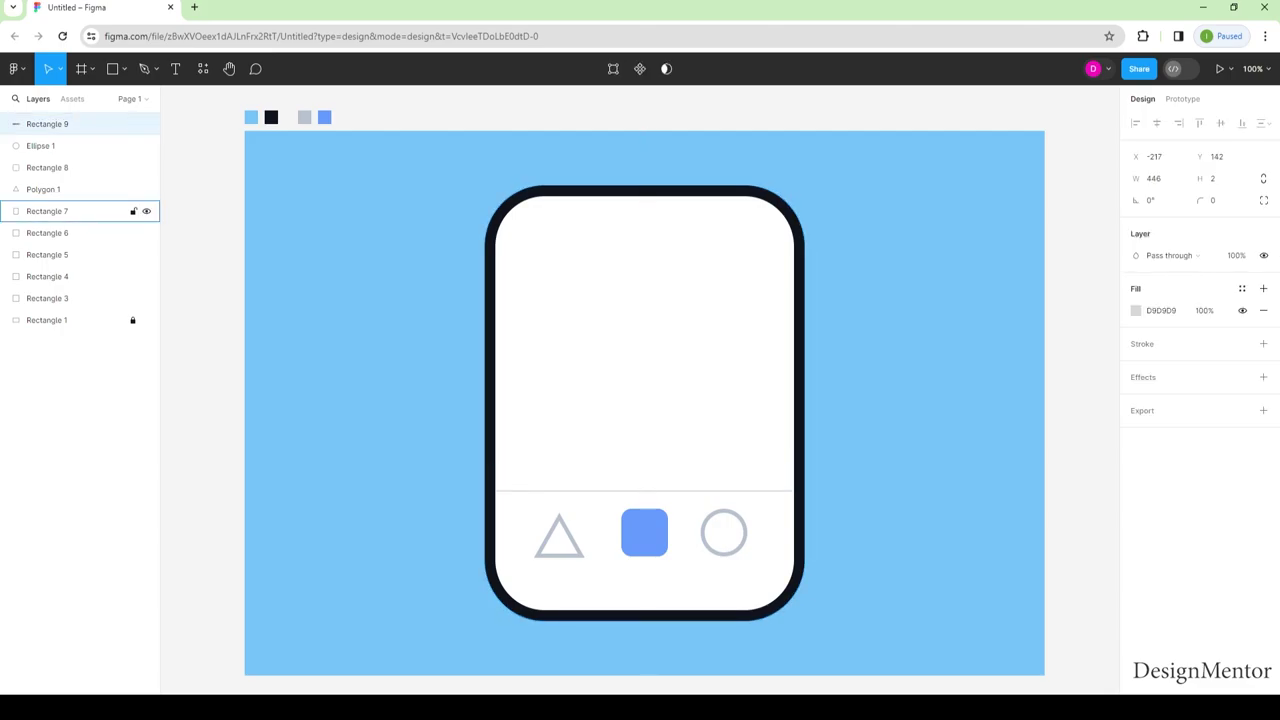
key("Right")
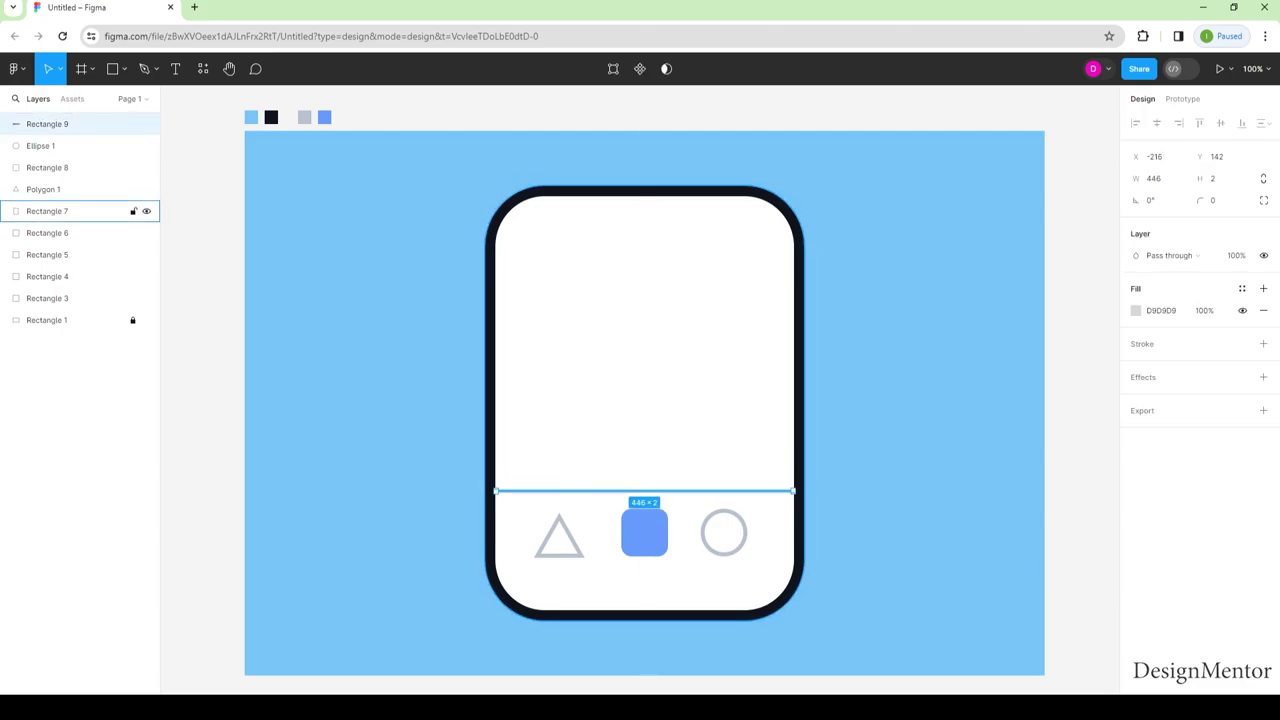
- Try aligning the three icons, undo it, and nudge the triangle down to line up
left_click(43, 189)
left_click(40, 145, "shift")
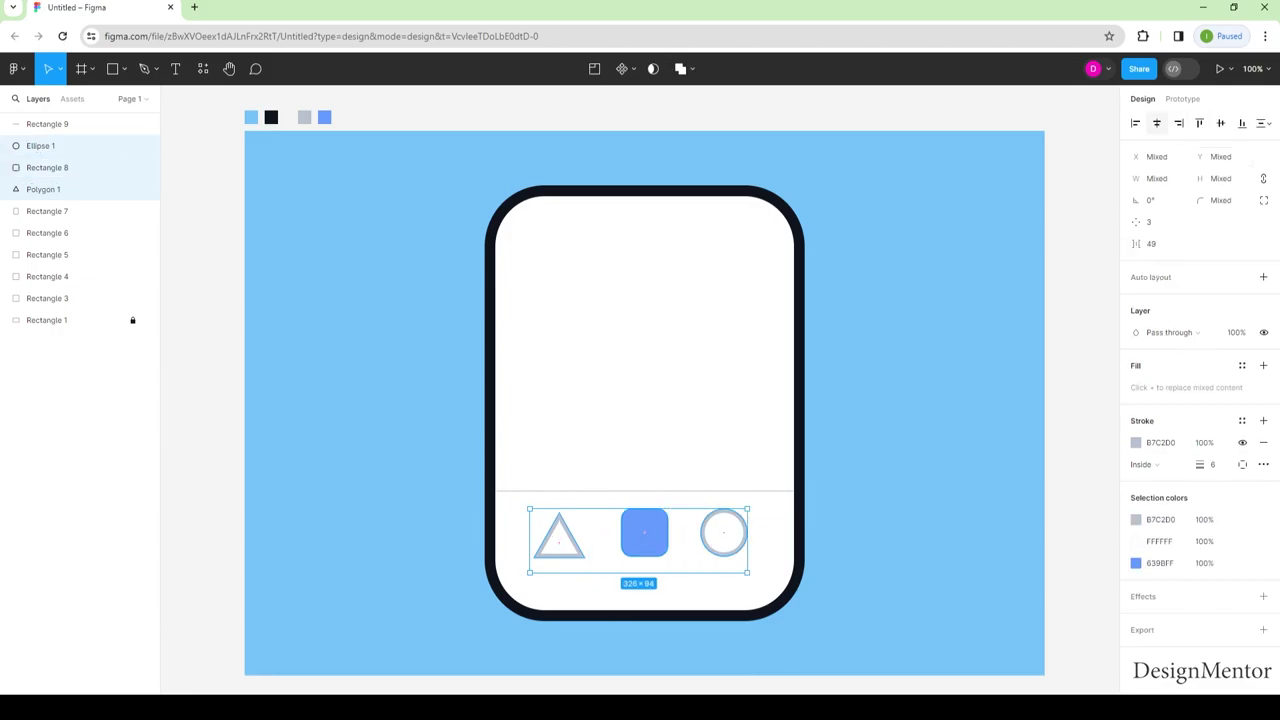
left_click(1157, 122)
key("ctrl+z")
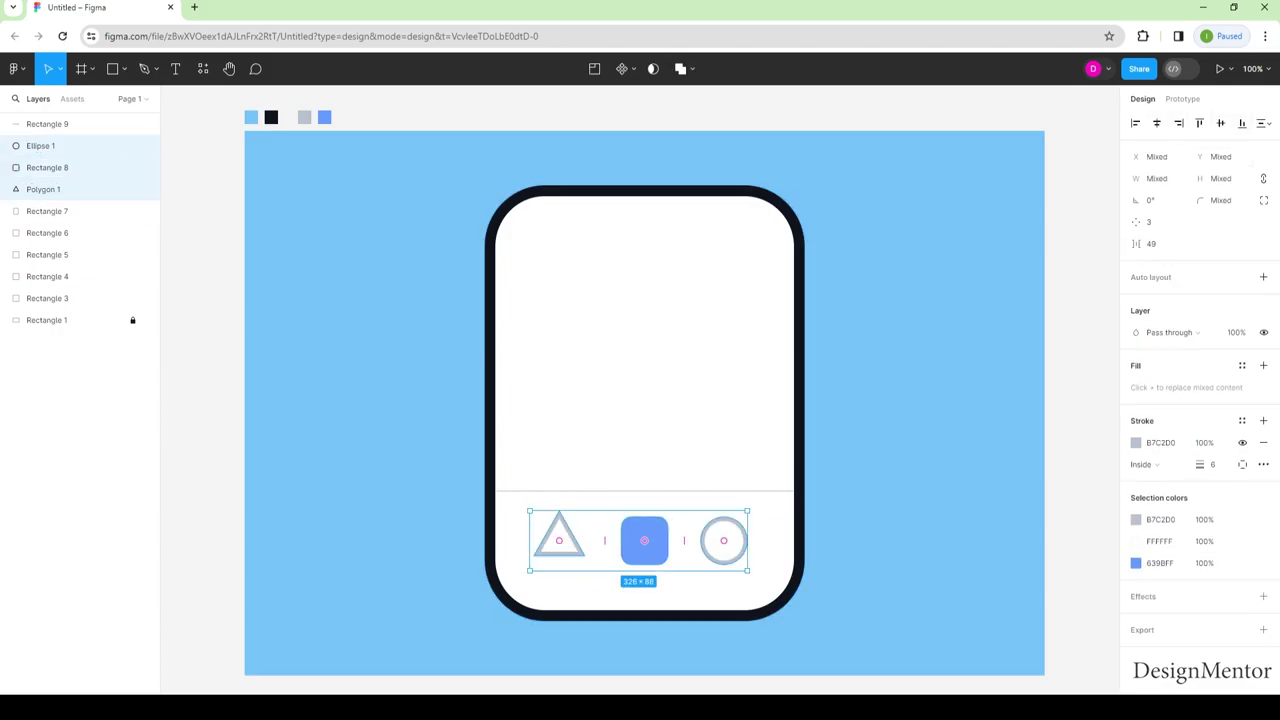
key("ctrl+z")
key("Escape")
left_click(43, 189)
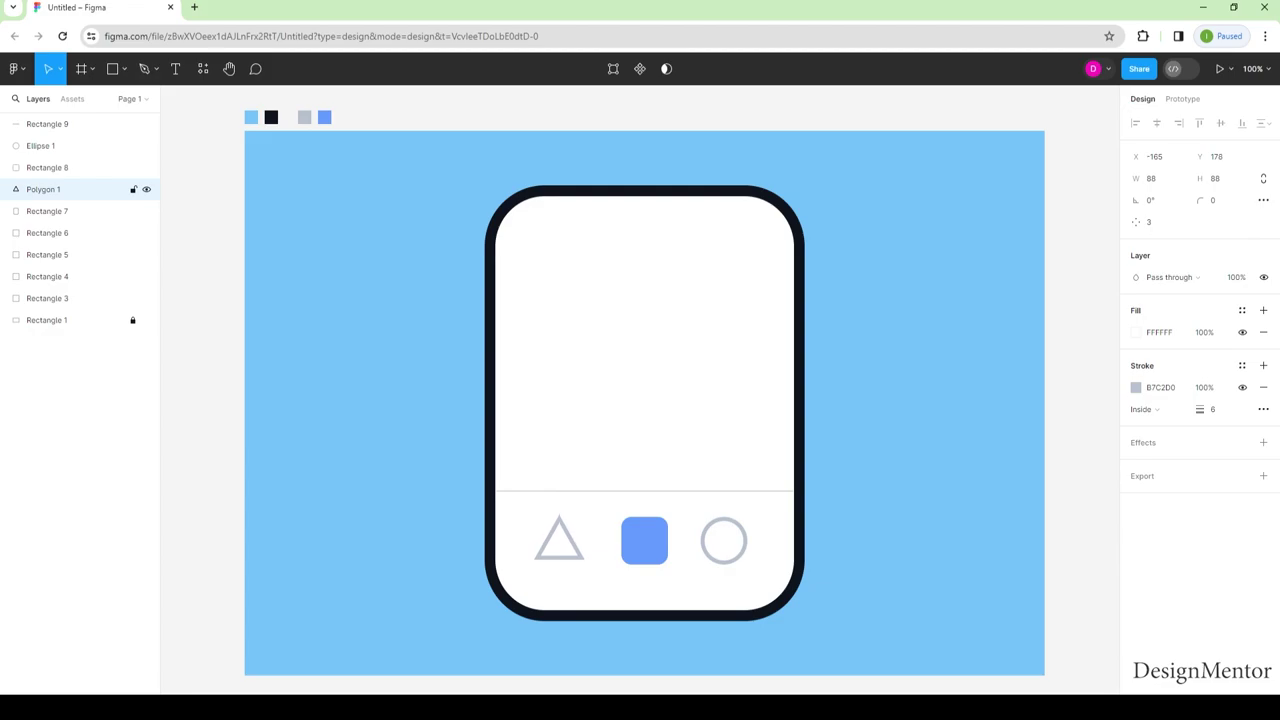
key("shift+Down")
- Move the triangle, blue square, circle and divider lower together in the phone
left_click(47, 167, "shift")
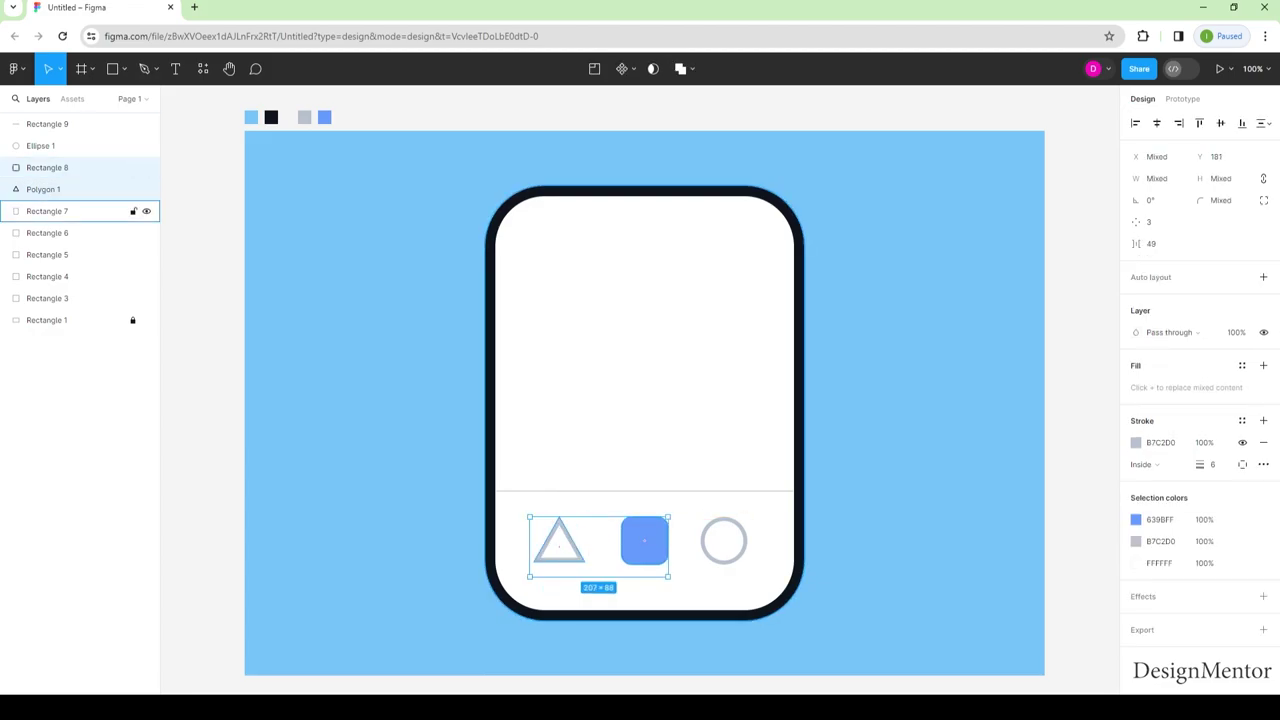
left_click(40, 145, "shift")
left_click(47, 123, "shift")
key("shift+Down")
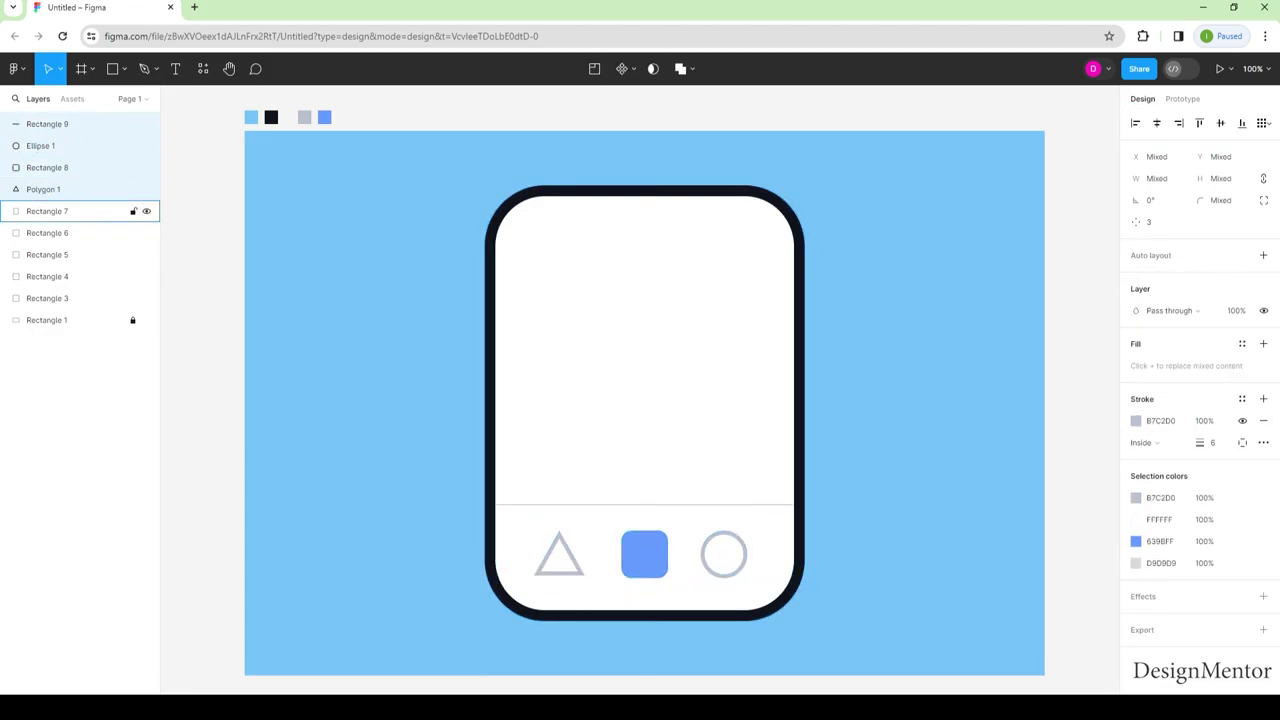
key("Escape")
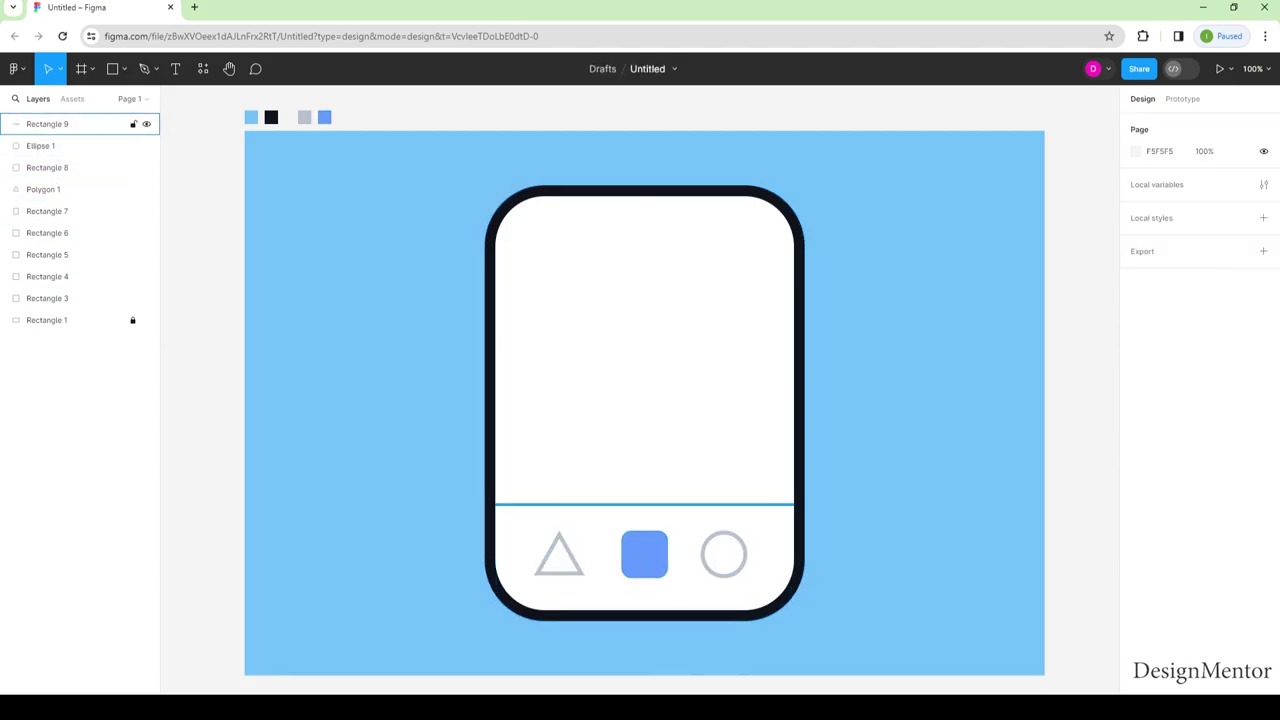
left_click(123, 68)
- Draw a new grey bar near the phone's bottom and shorten it to 131 wide
left_click(90, 101)
left_click_drag(494, 503, 794, 505)
left_click_drag(644, 504, 644, 608)
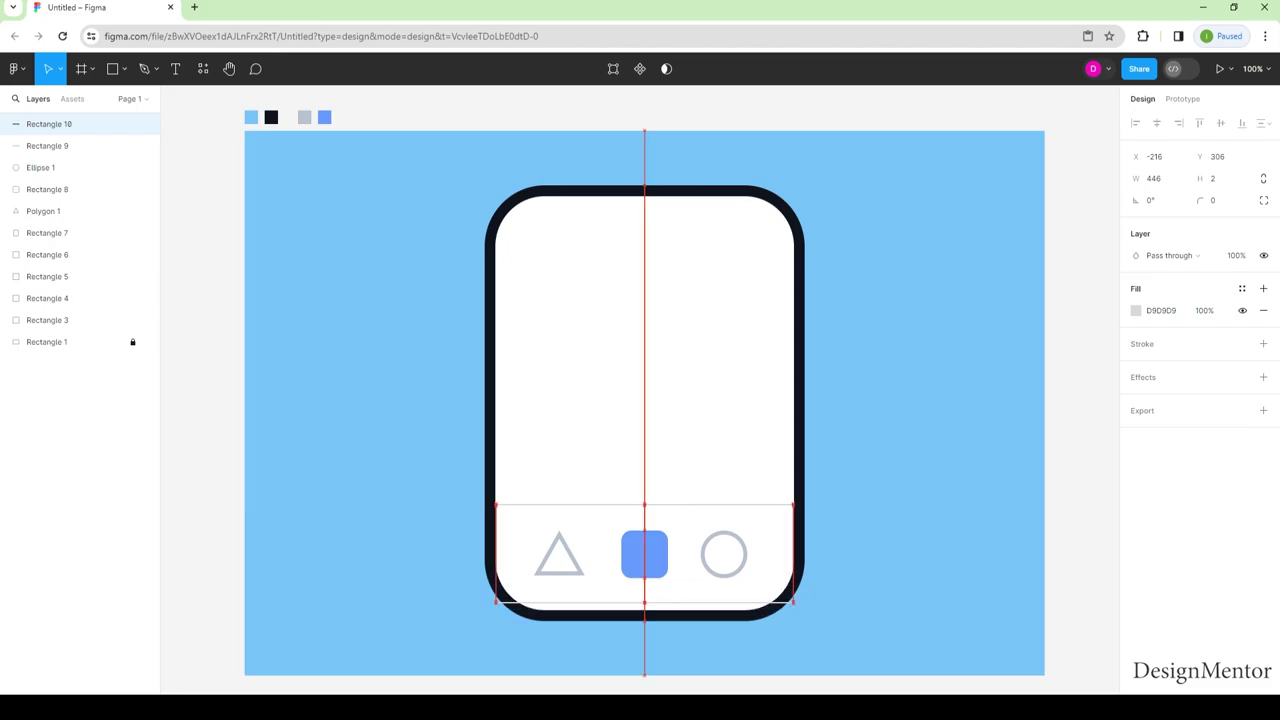
key("shift+Up")
key("shift+Up")
left_click_drag(494, 596, 598, 596)
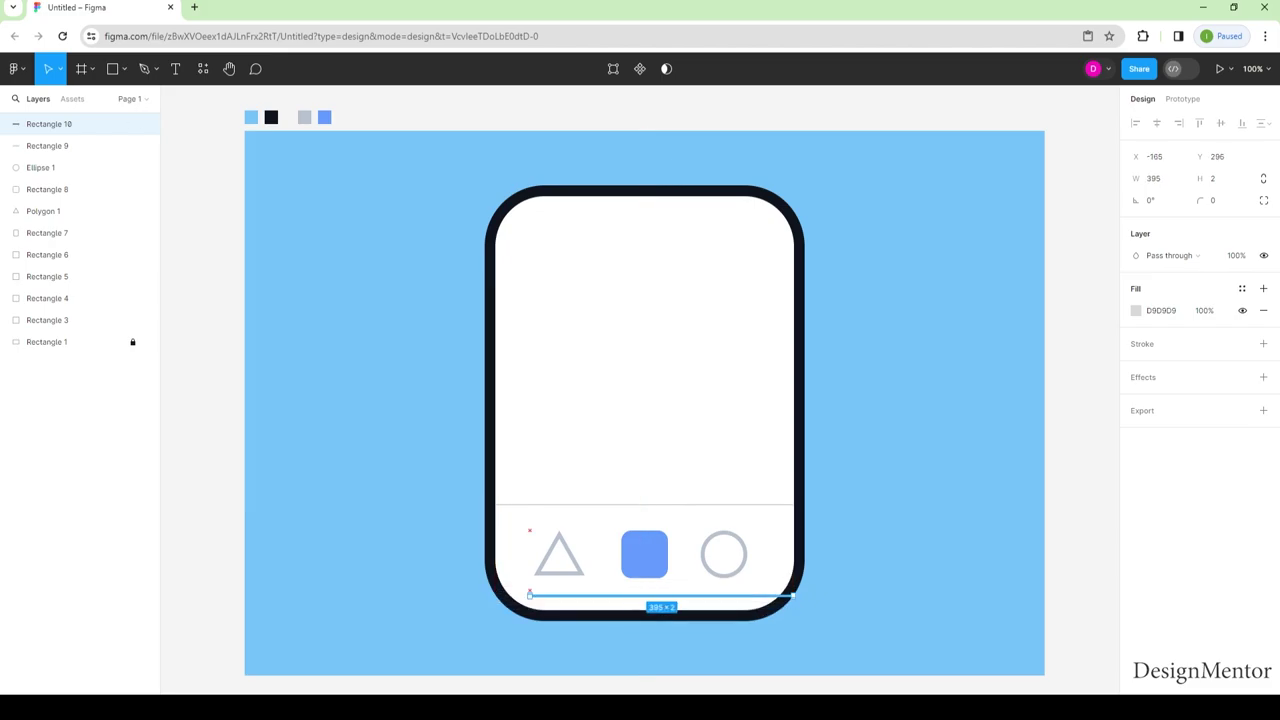
left_click_drag(792, 596, 686, 596)
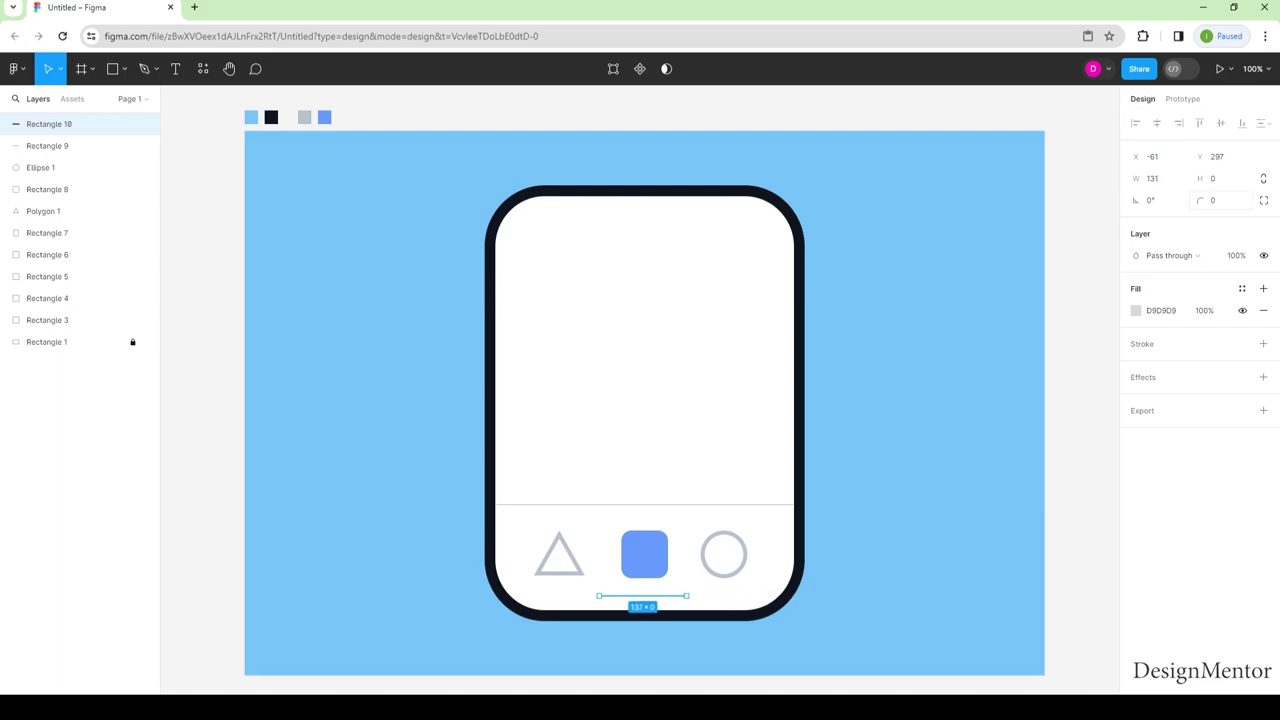
- Set the bottom bar's height to 4 and centre it beneath the icons
key("Escape")
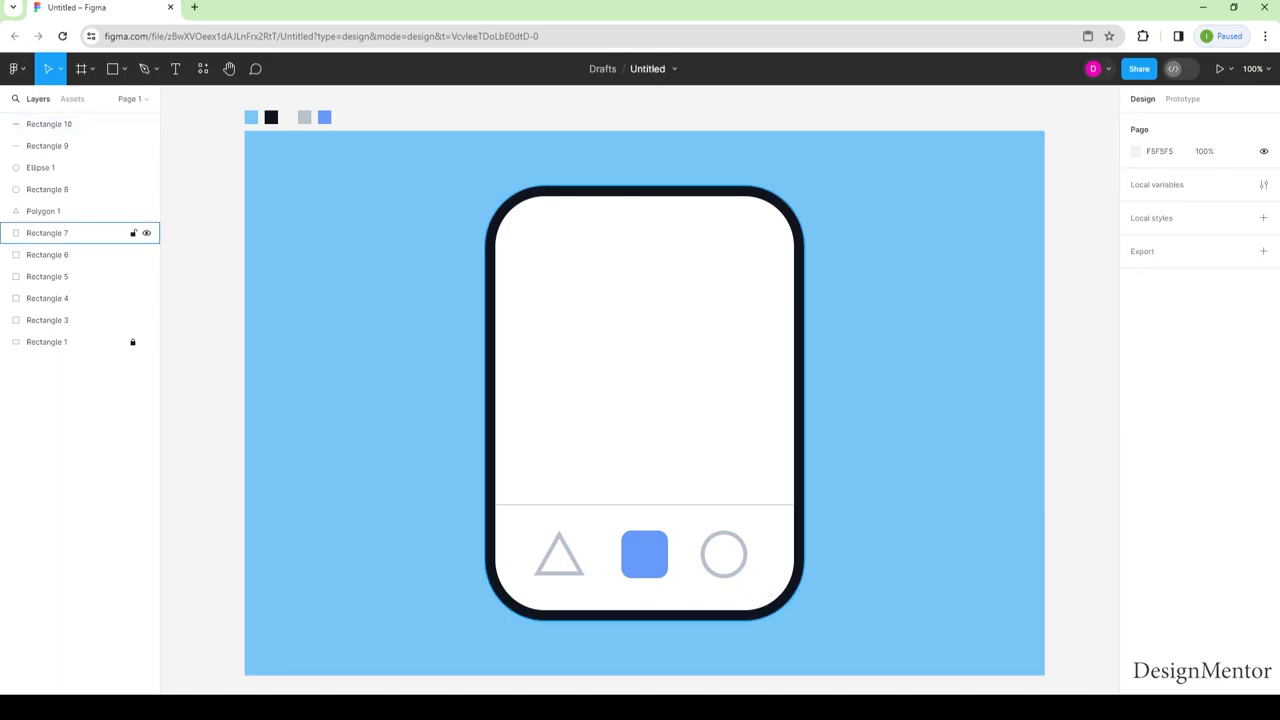
left_click(60, 232)
left_click(60, 124)
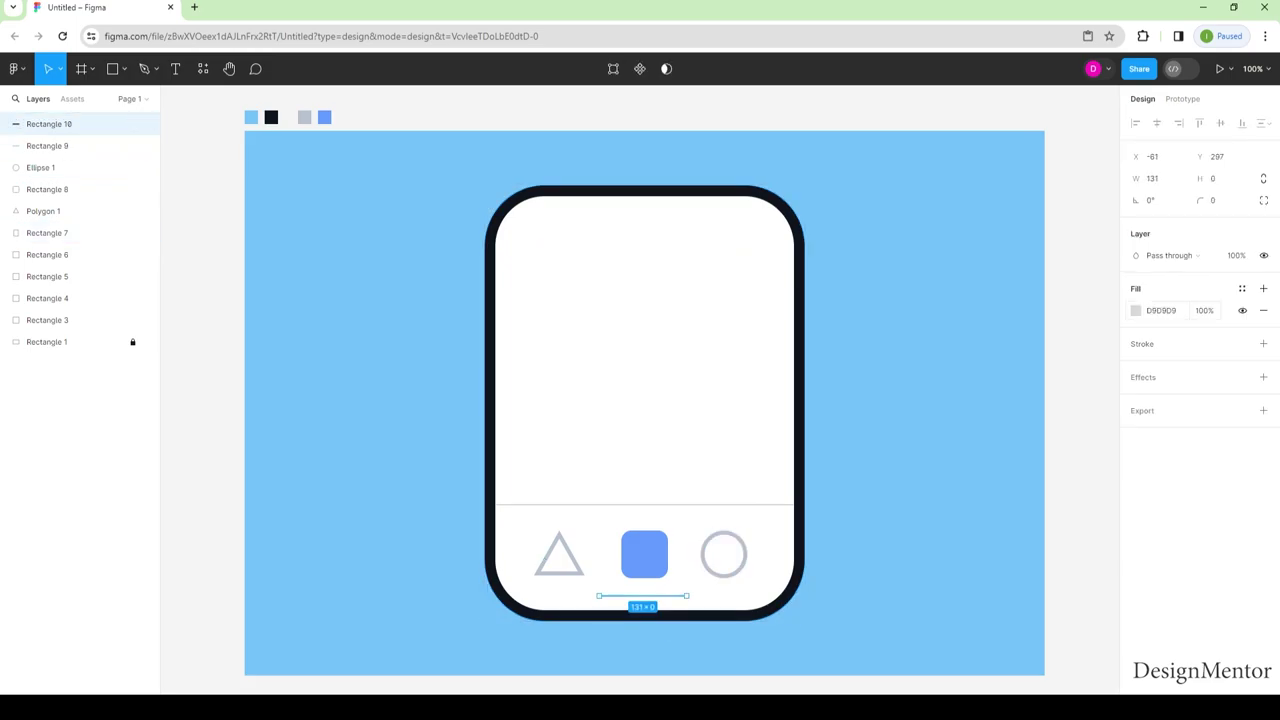
left_click(1220, 178)
type("4")
key("Return")
key("Escape")
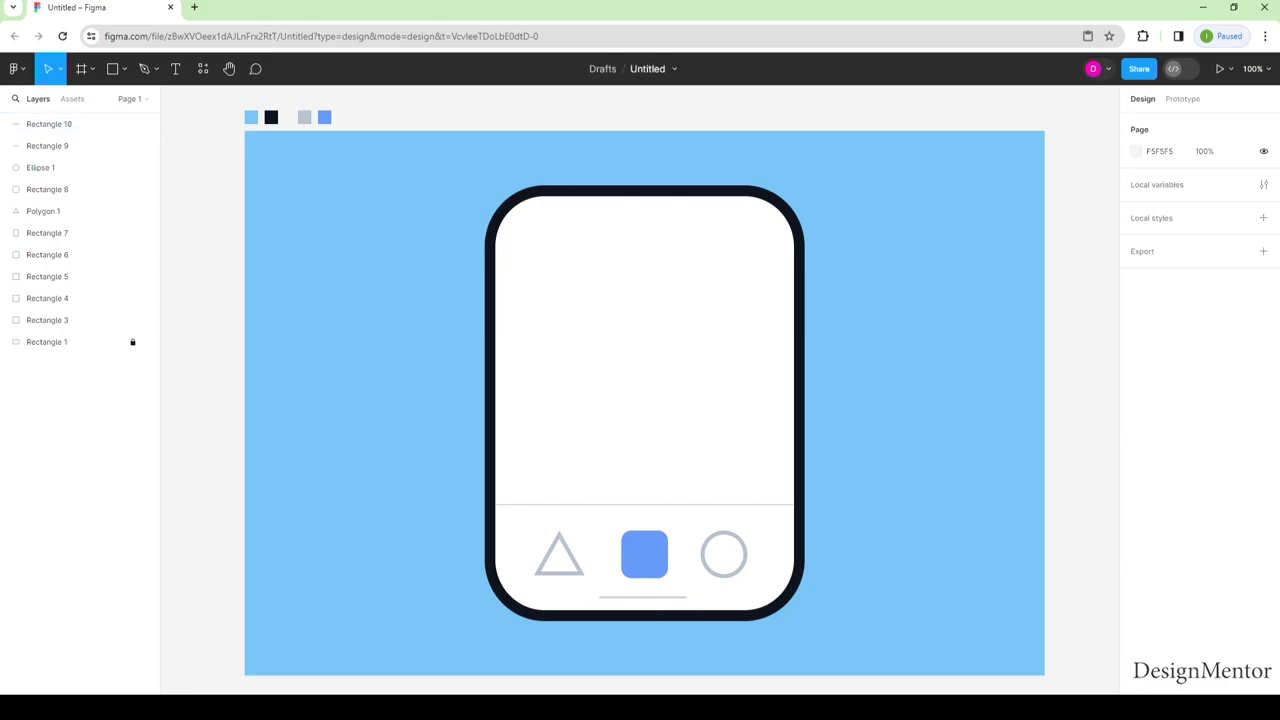
left_click(48, 124)
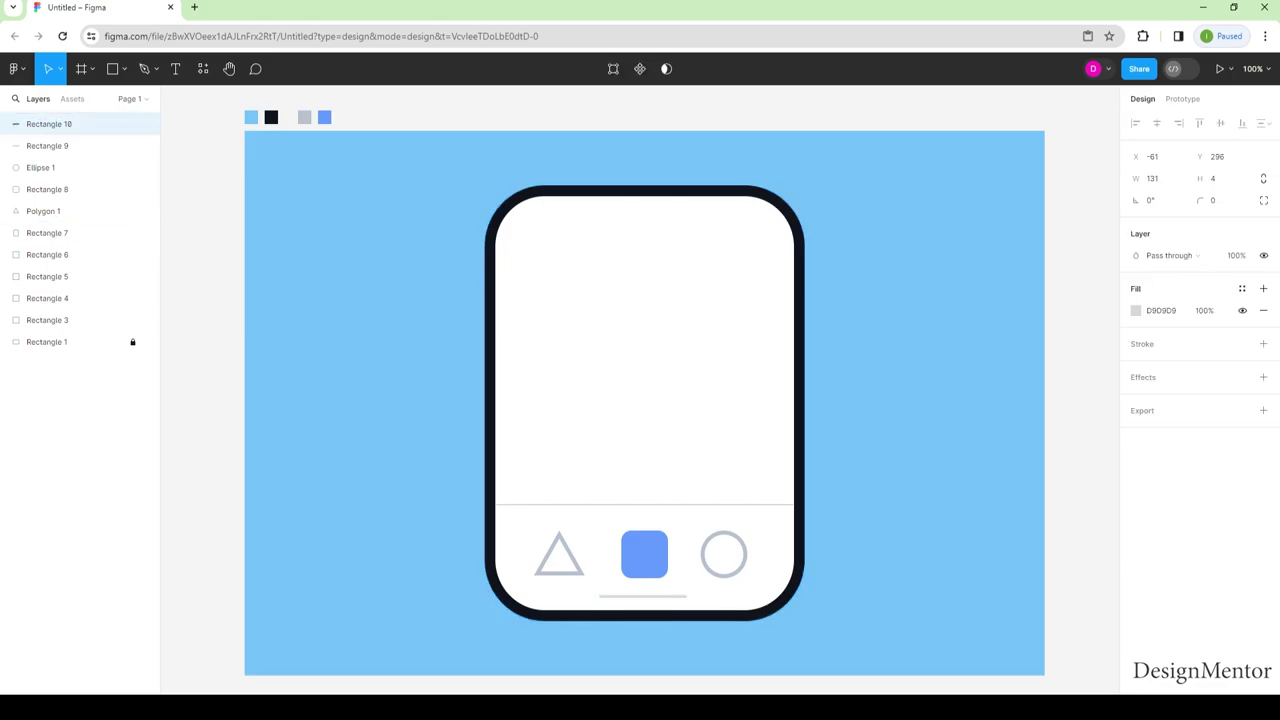
key("Right")
key("Right")
- Deselect the finished home-indicator bar and switch to the Text tool (T)
key("Escape")
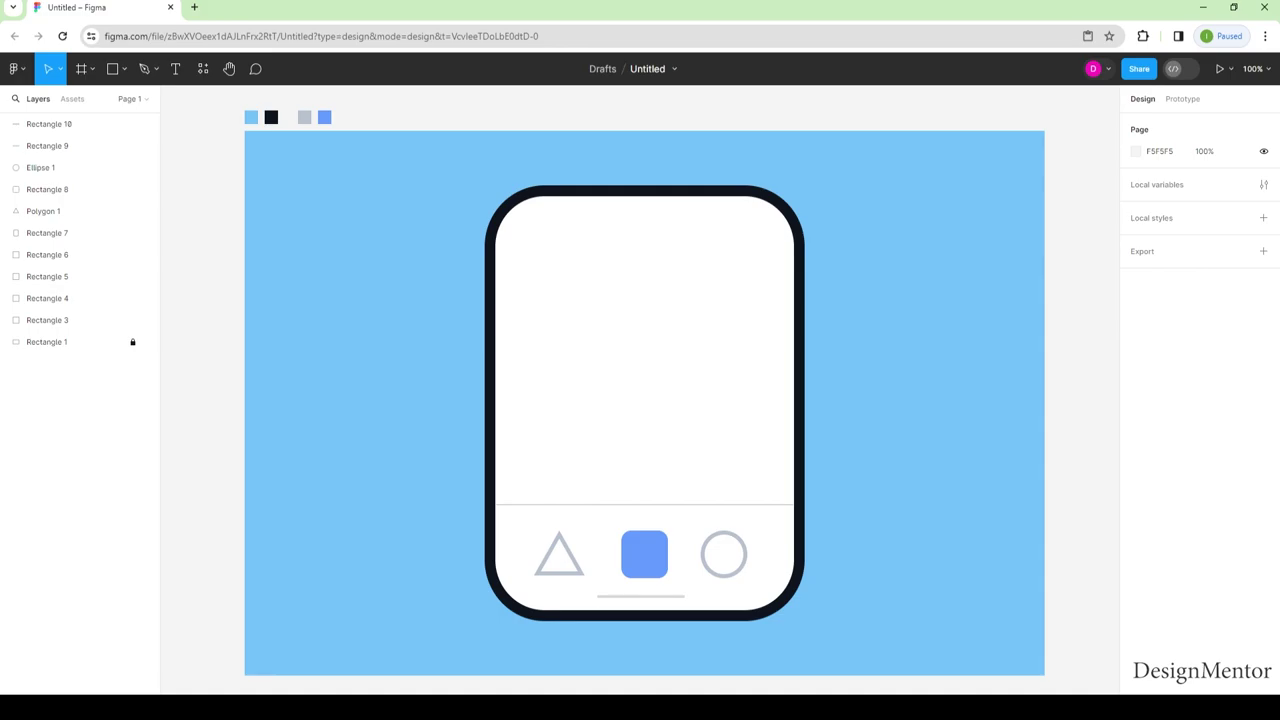
key("t")
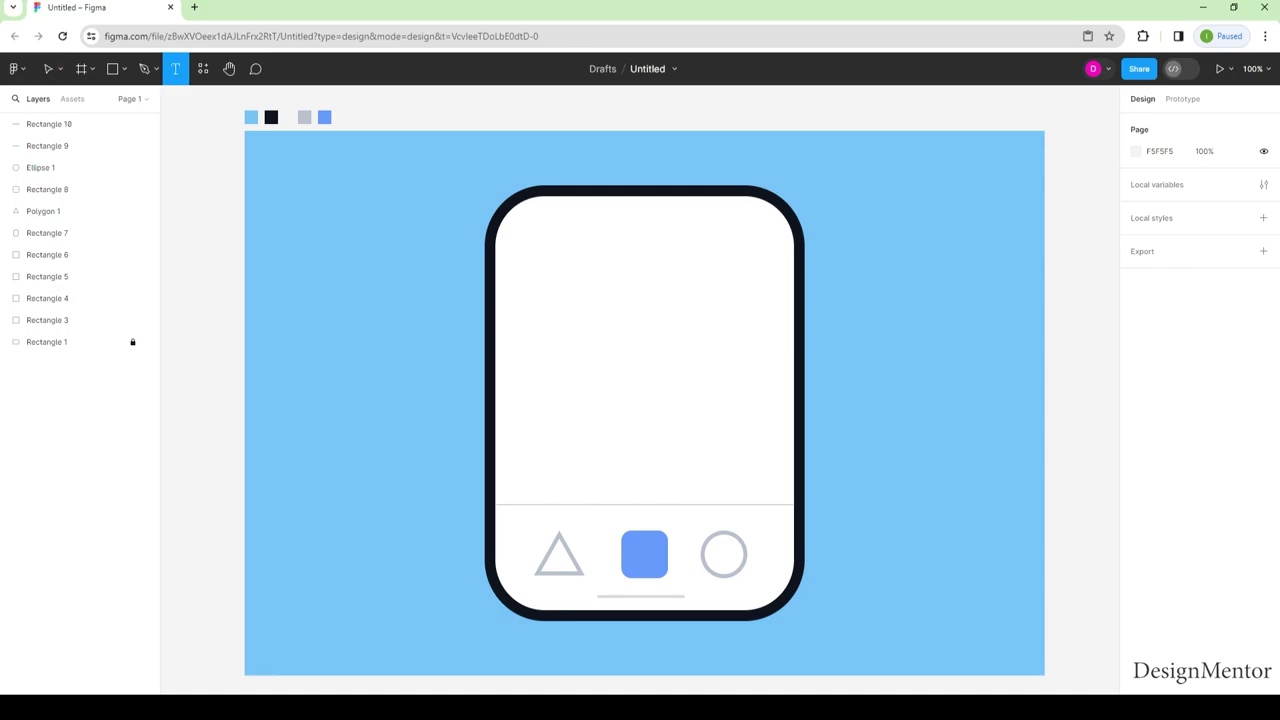
- Start a text box at the frame's top left with FFFFFF fill, then discard it empty
left_click(261, 153)
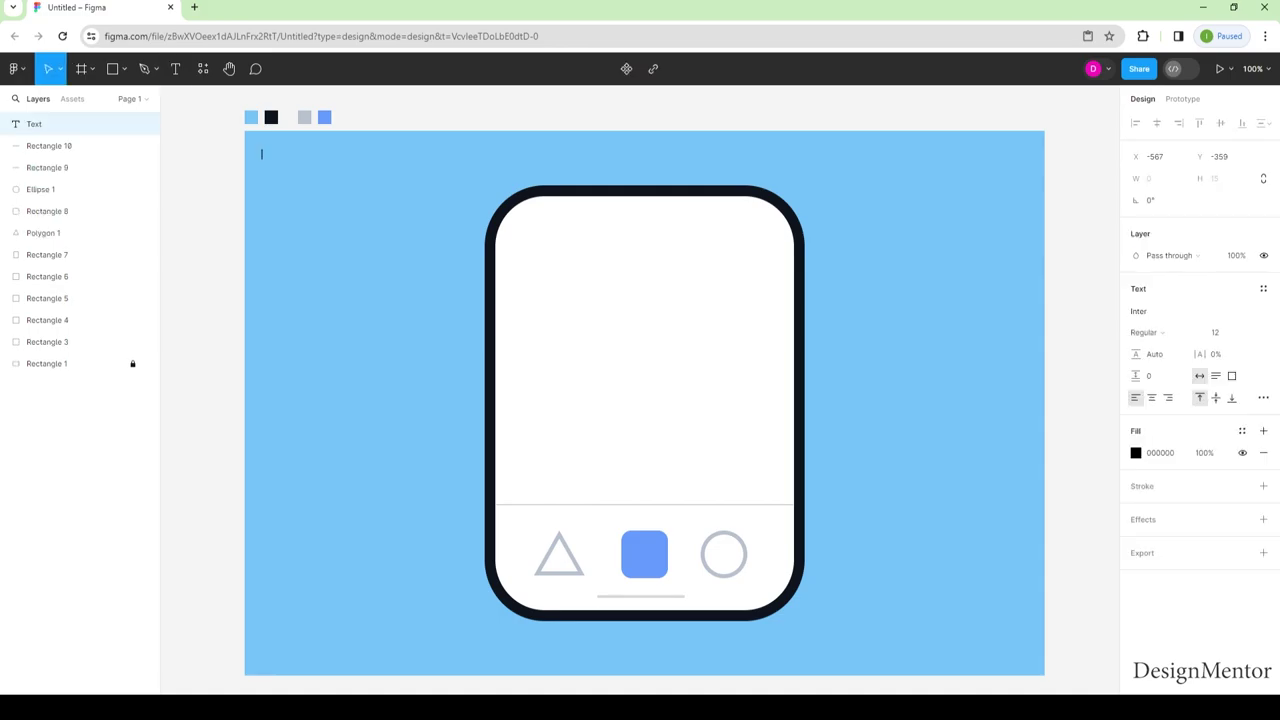
left_click(1135, 453)
type("FFFFFF")
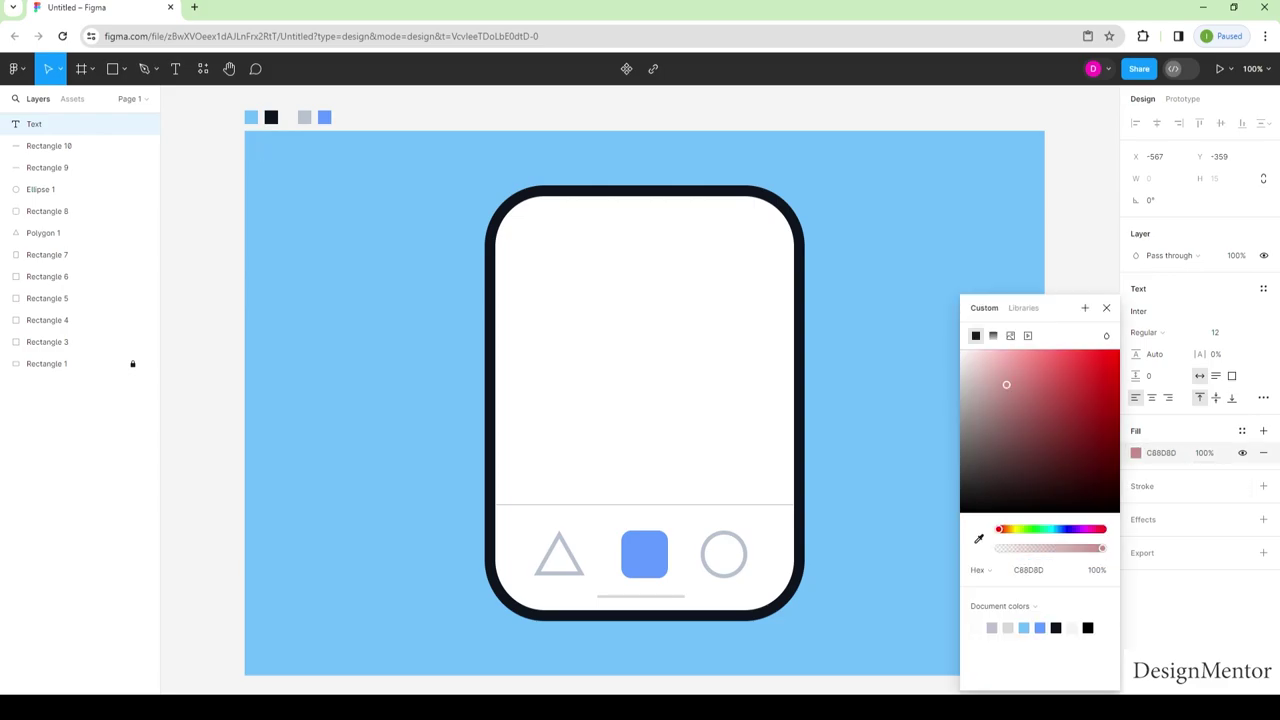
key("Return")
key("Escape")
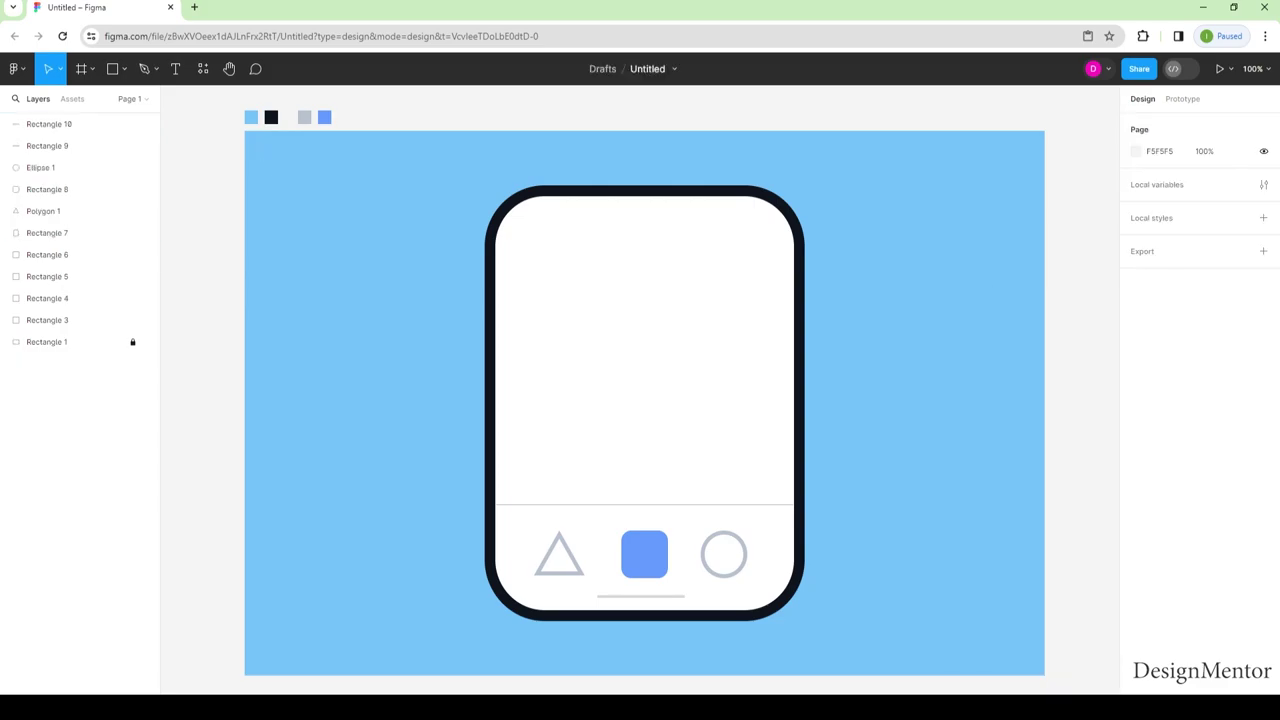
- Add the word 'Tabs' at the frame's top left in white FFFFFF
key("t")
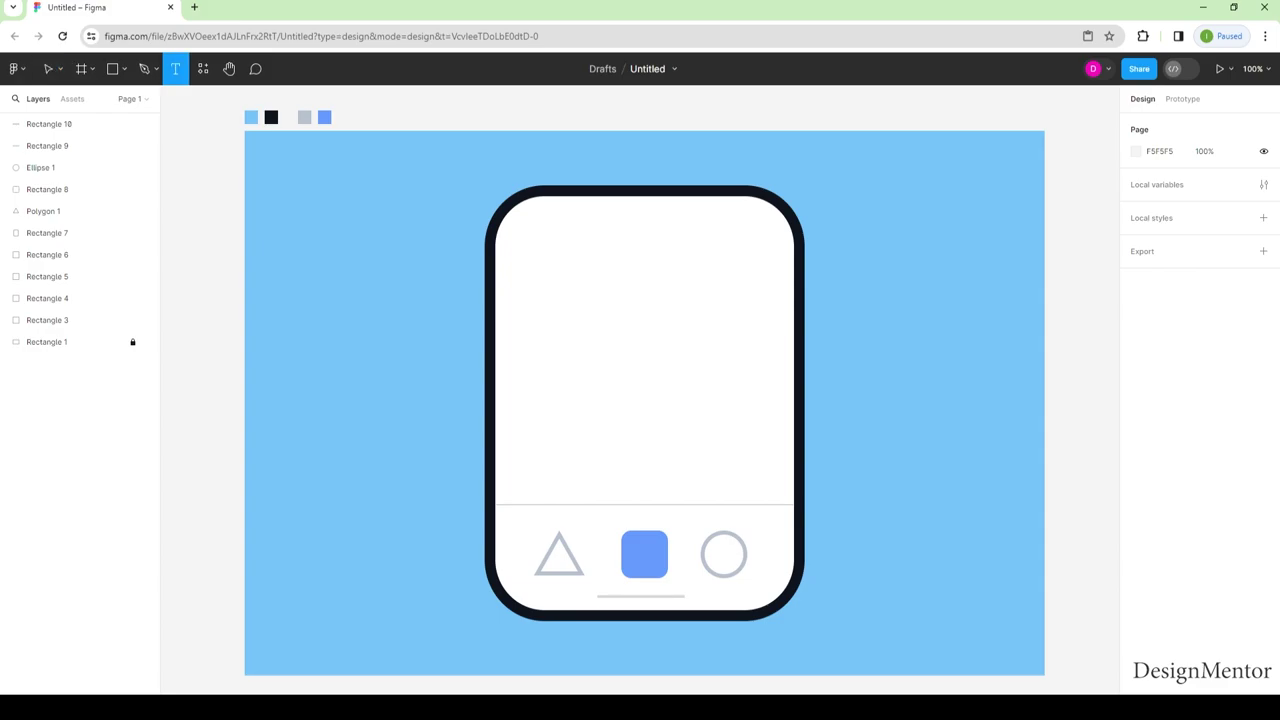
left_click(264, 154)
type("T")
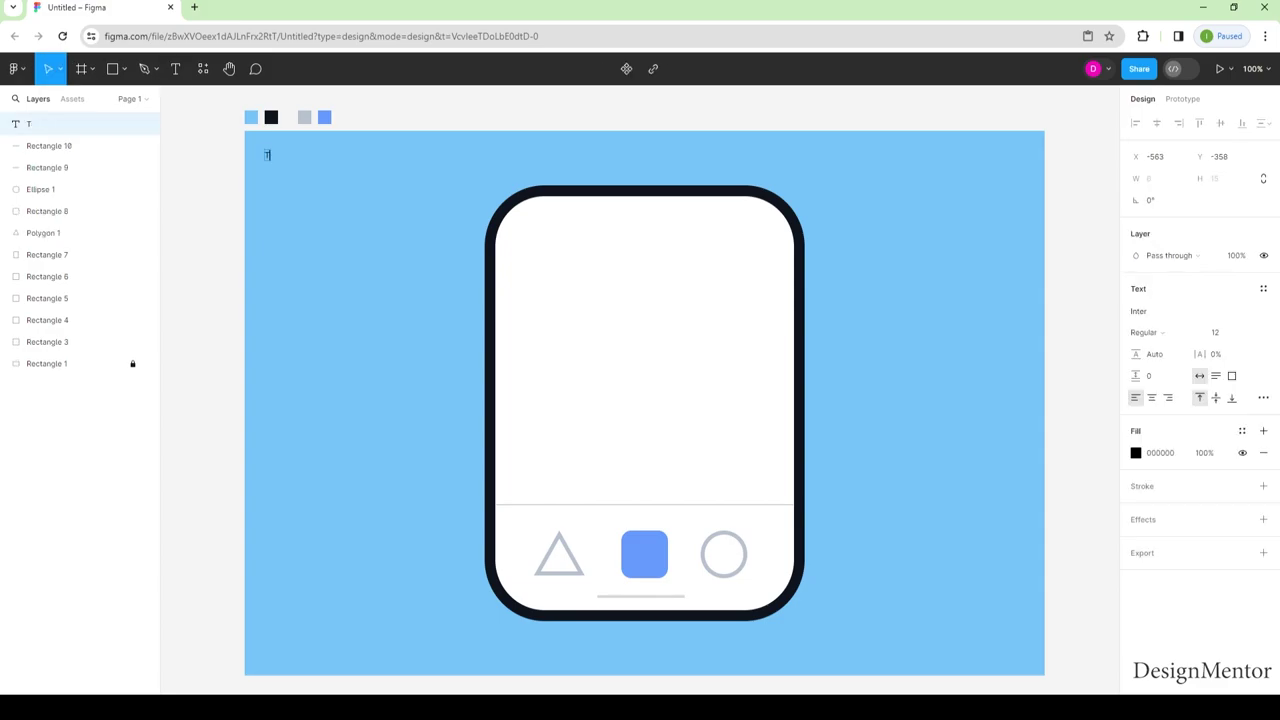
type("abs")
key("ctrl+a")
left_click(1135, 452)
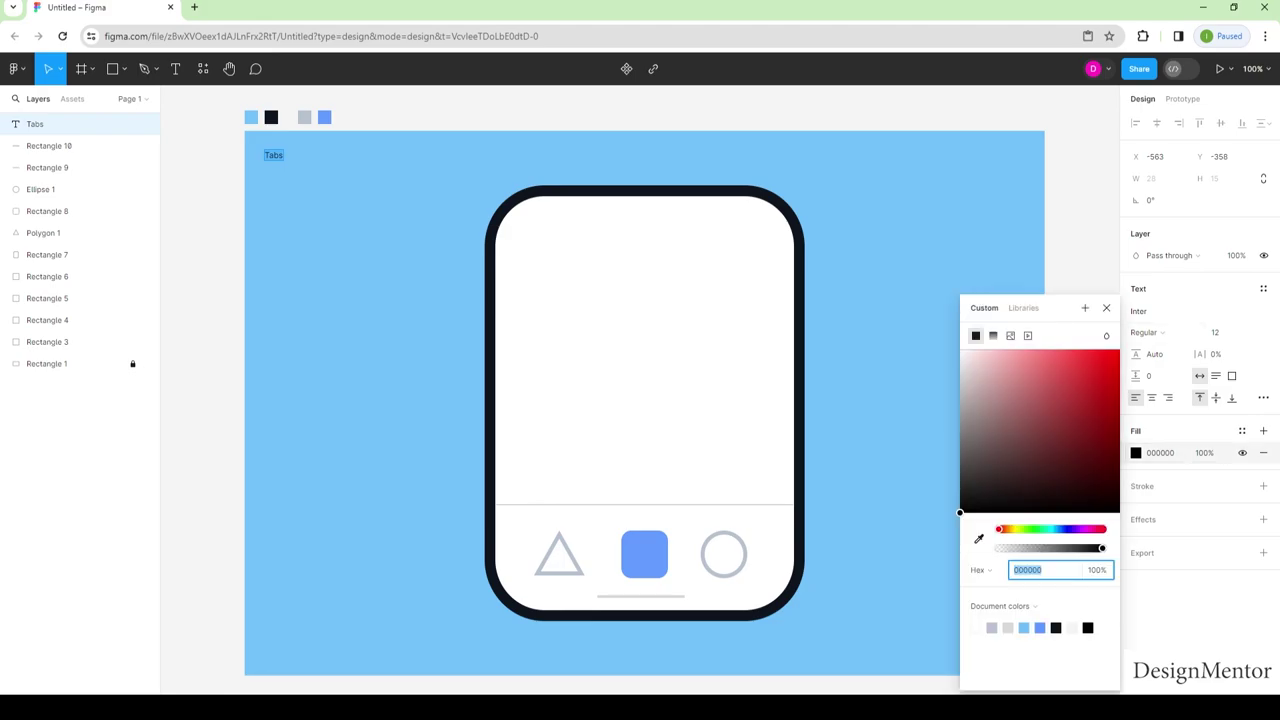
type("FFFFFF")
key("Return")
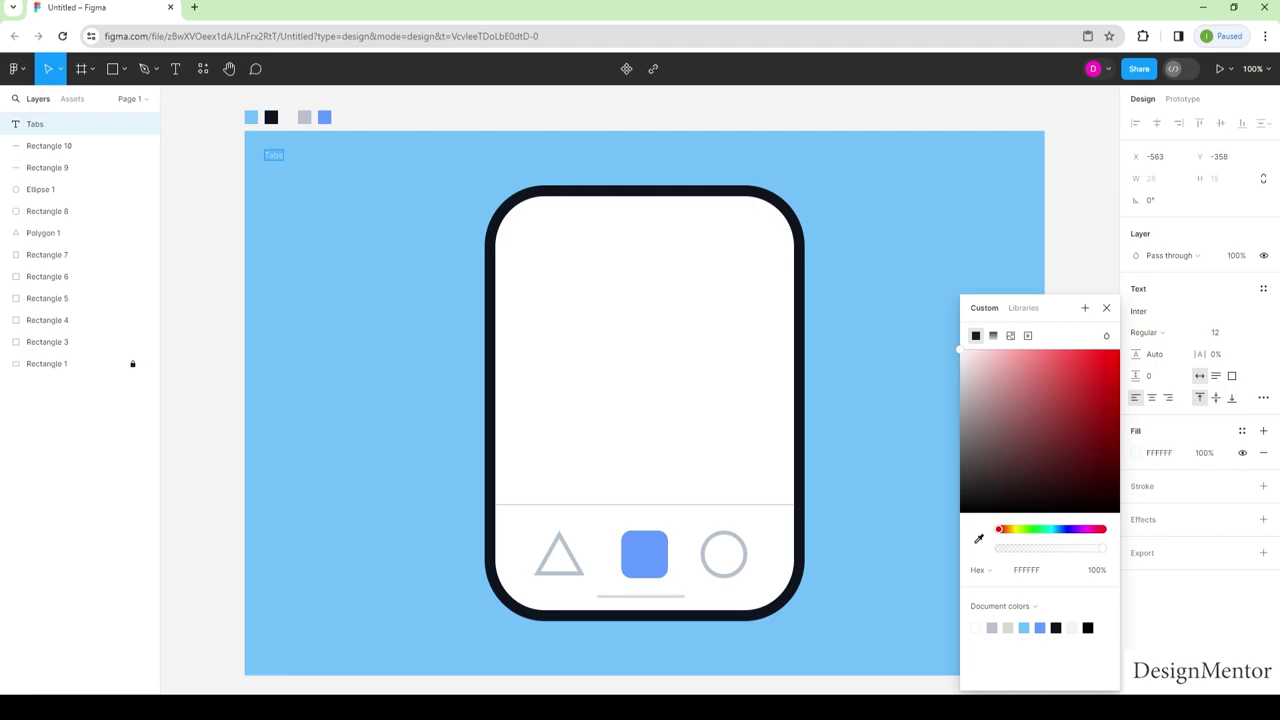
key("Escape")
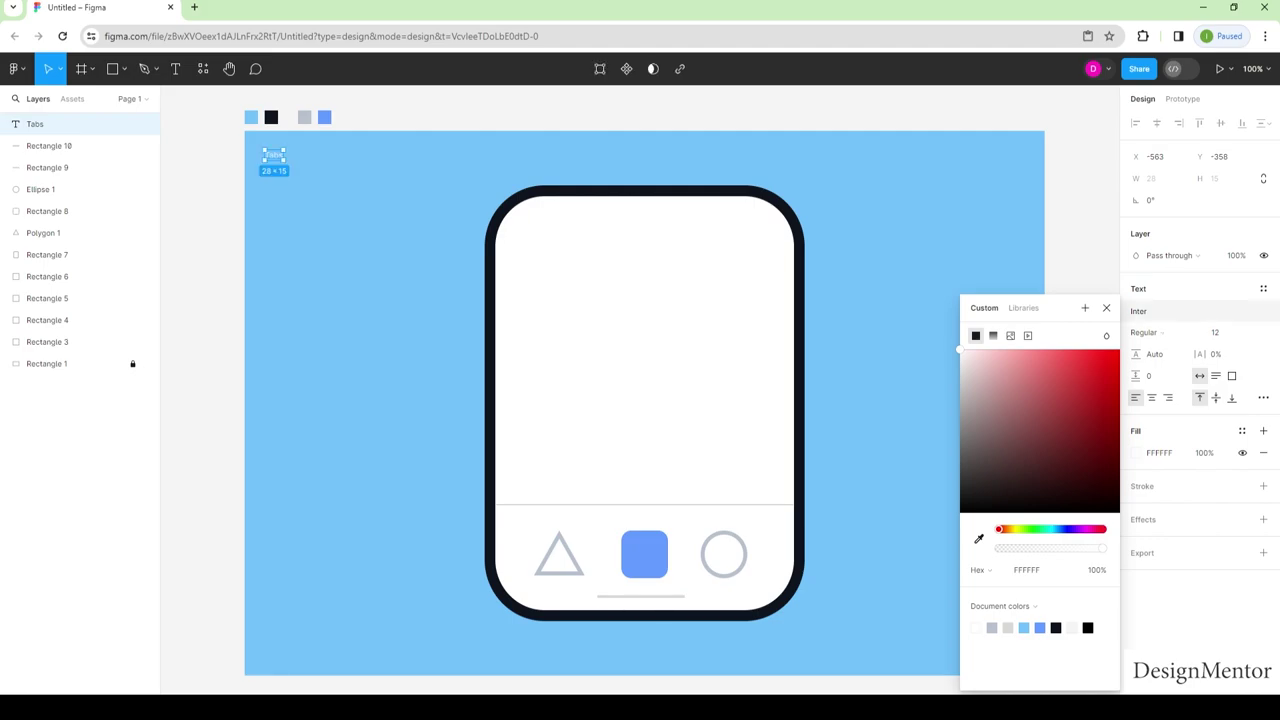
- Set the text to Open Sans 16 and complete the caption 'Tabs enable tabbed navigation… modern apps.'
left_click(1165, 311)
type("o")
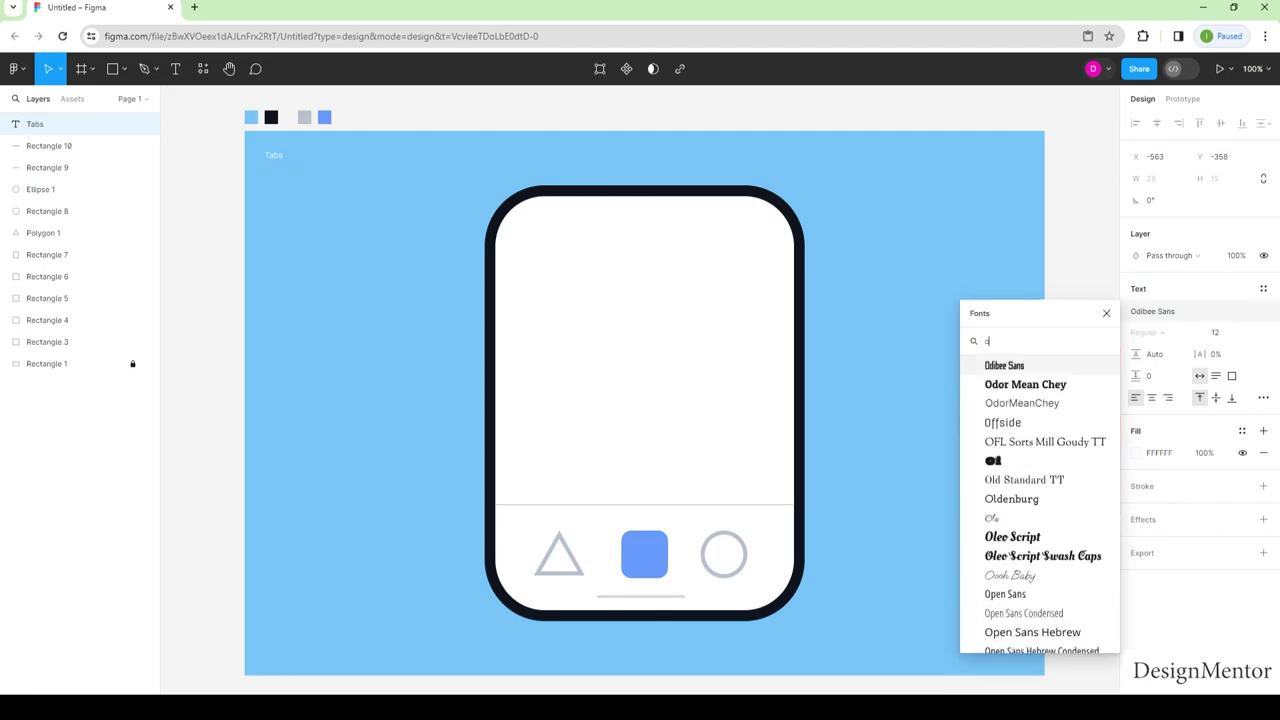
type("pen")
key("Return")
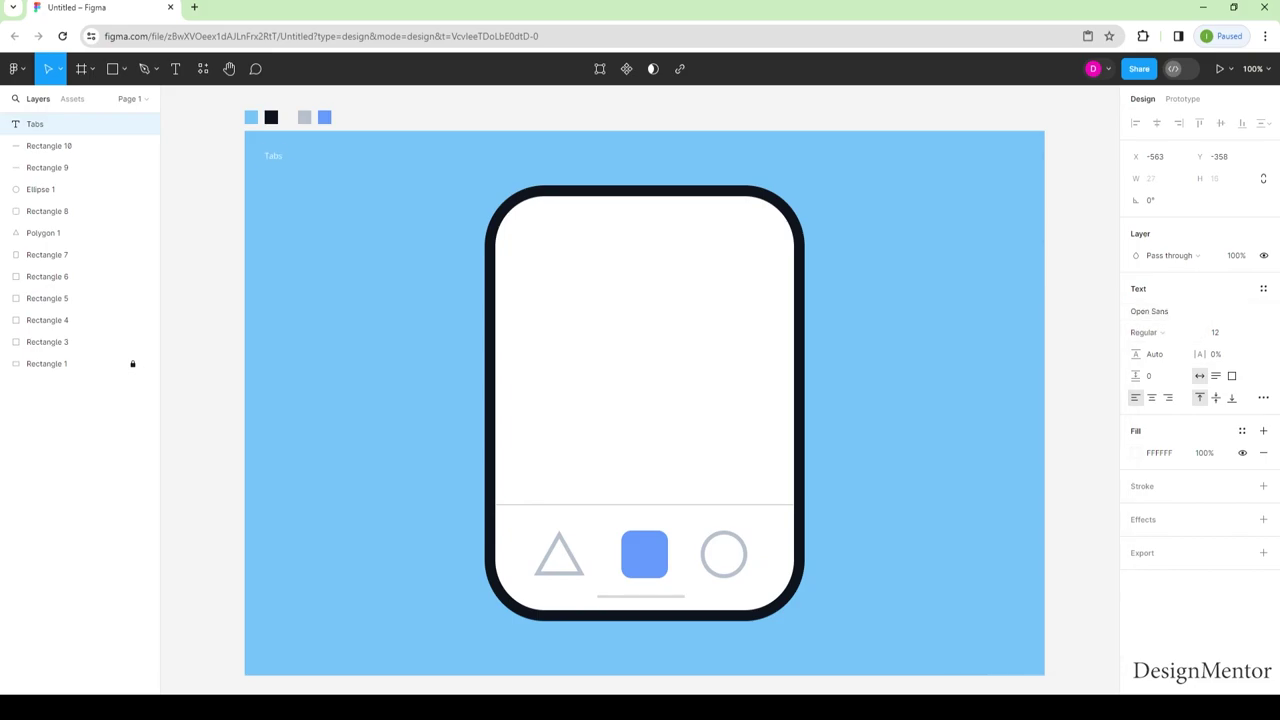
left_click(1215, 332)
type("16")
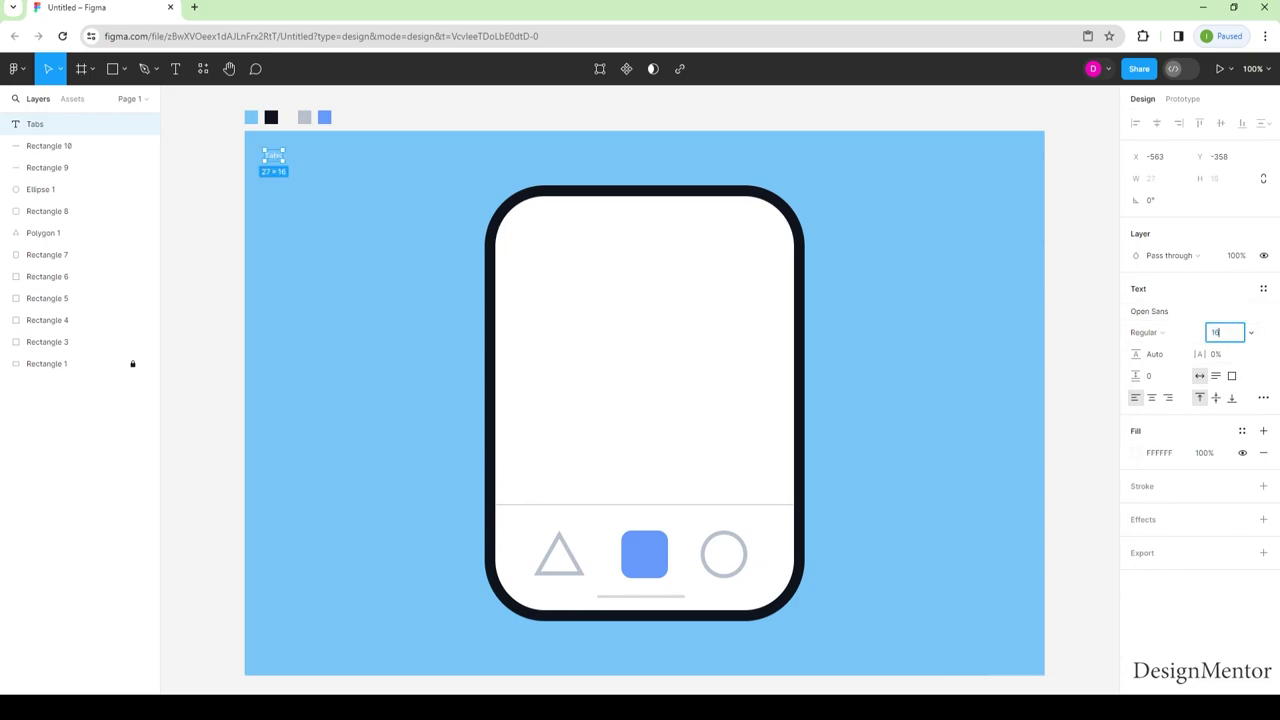
key("Return")
key("Return")
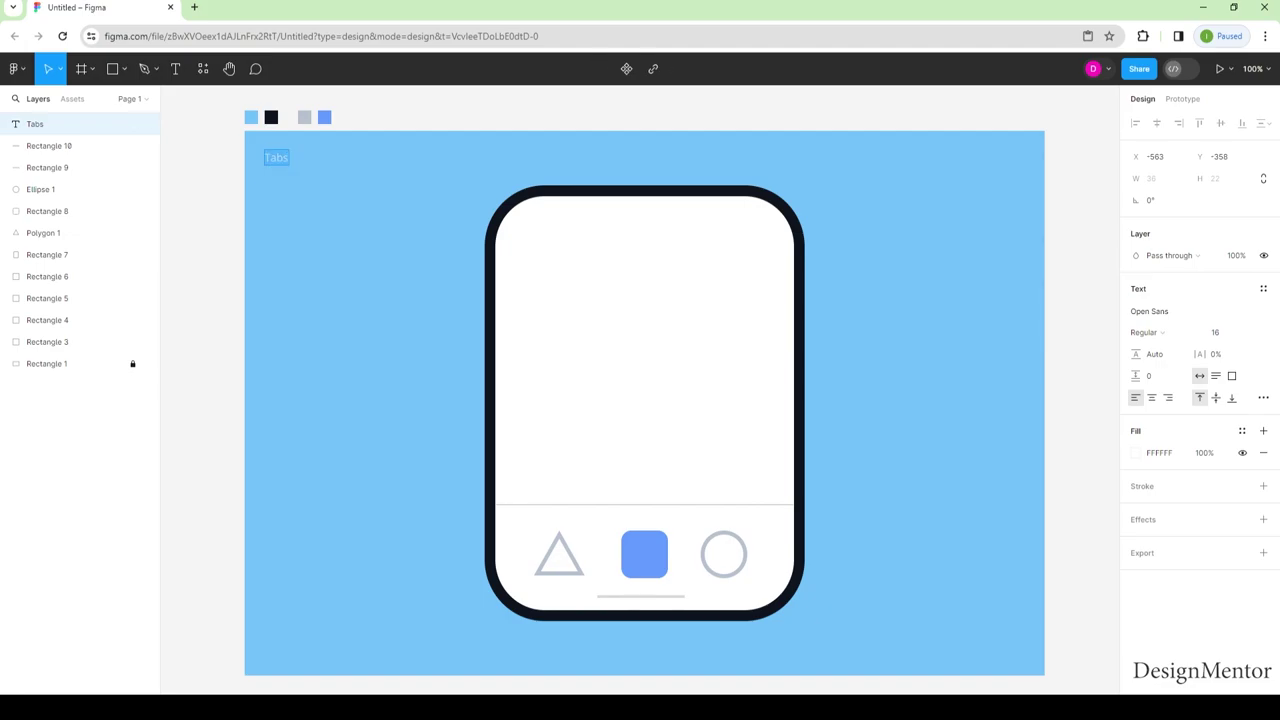
key("Right")
type("e")
type("nable")
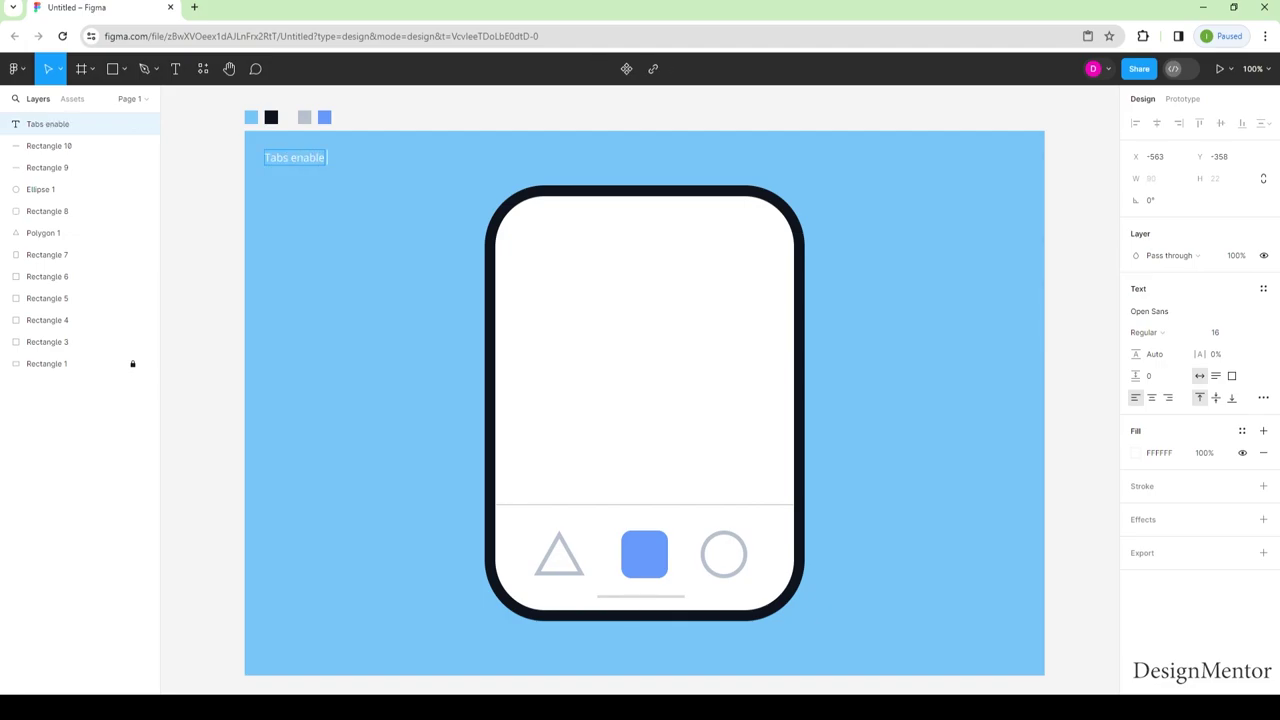
type(" tabbed")
type(" navigation")
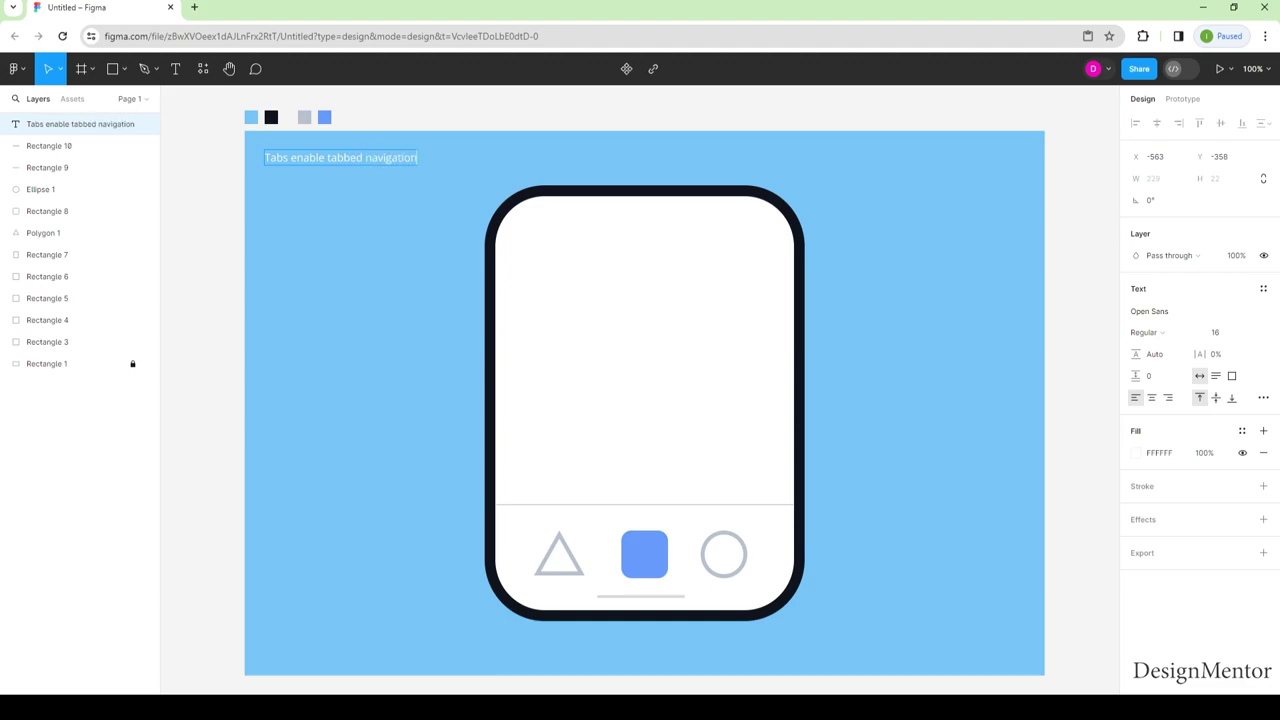
type(", a")
type(" standard")
type(" navigation ")
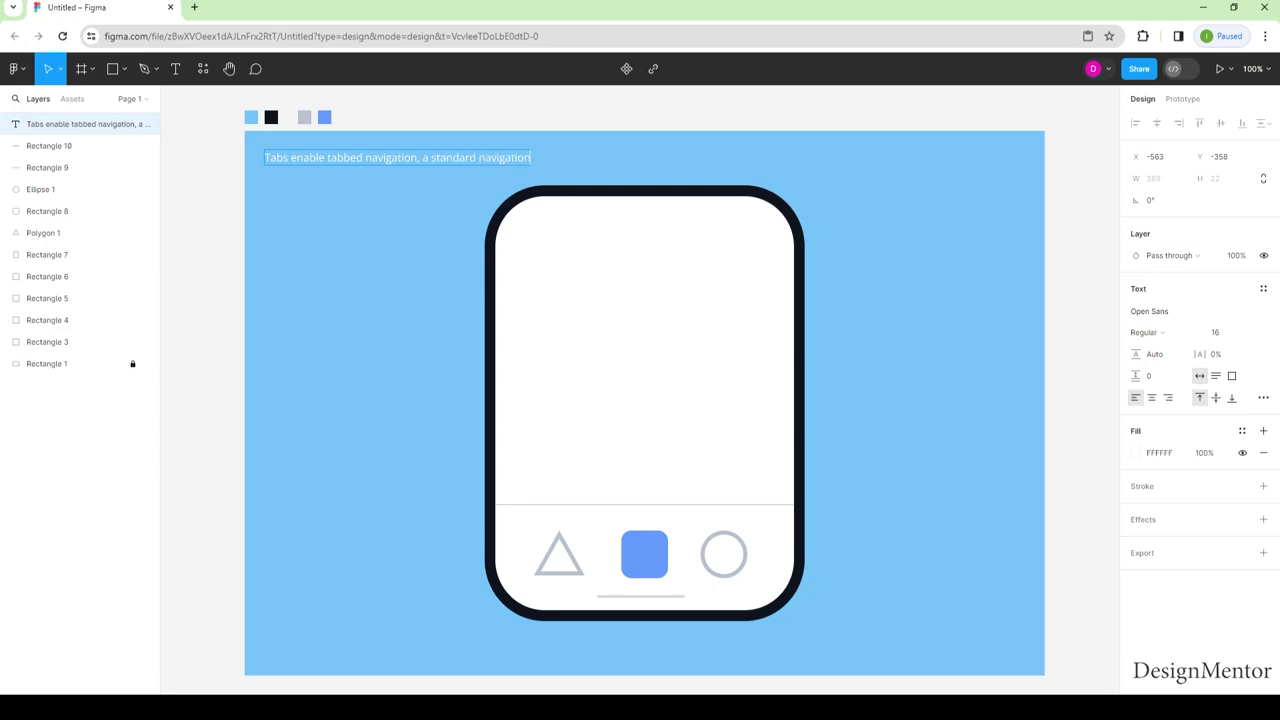
type("pat")
type("tern")
type(" in mode")
type("rn a")
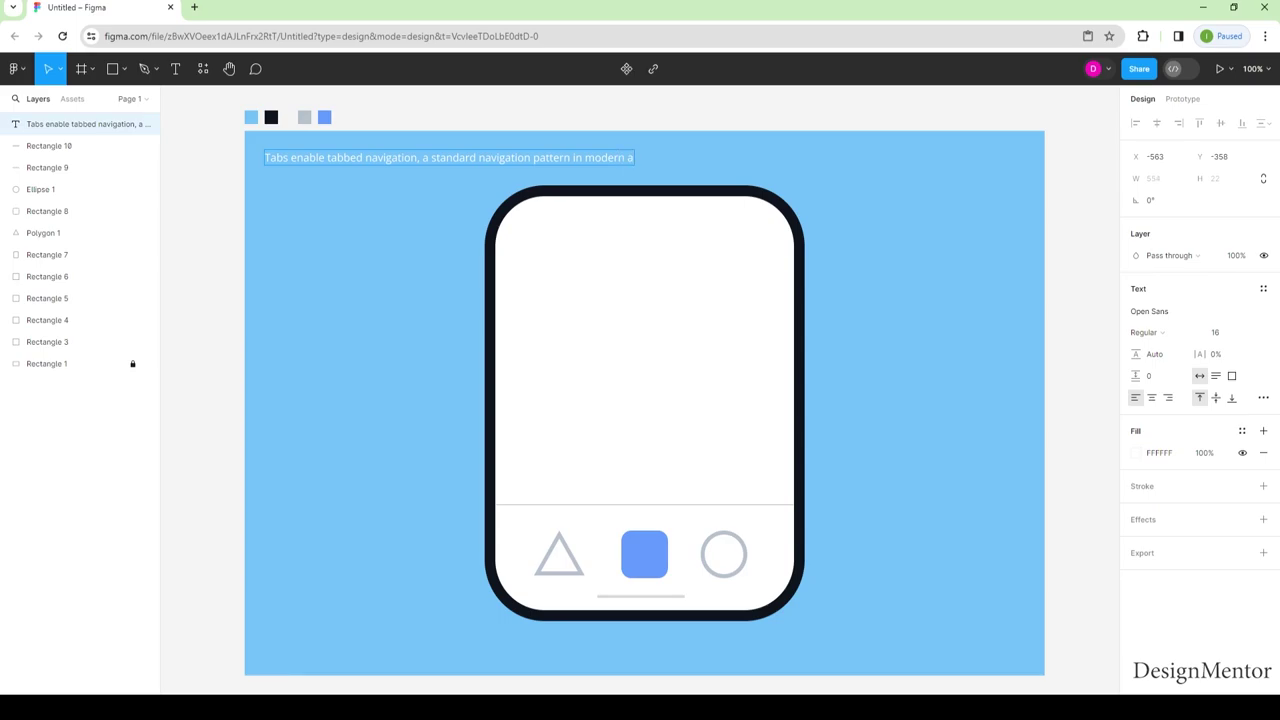
type("pps.")
key("ctrl+a")
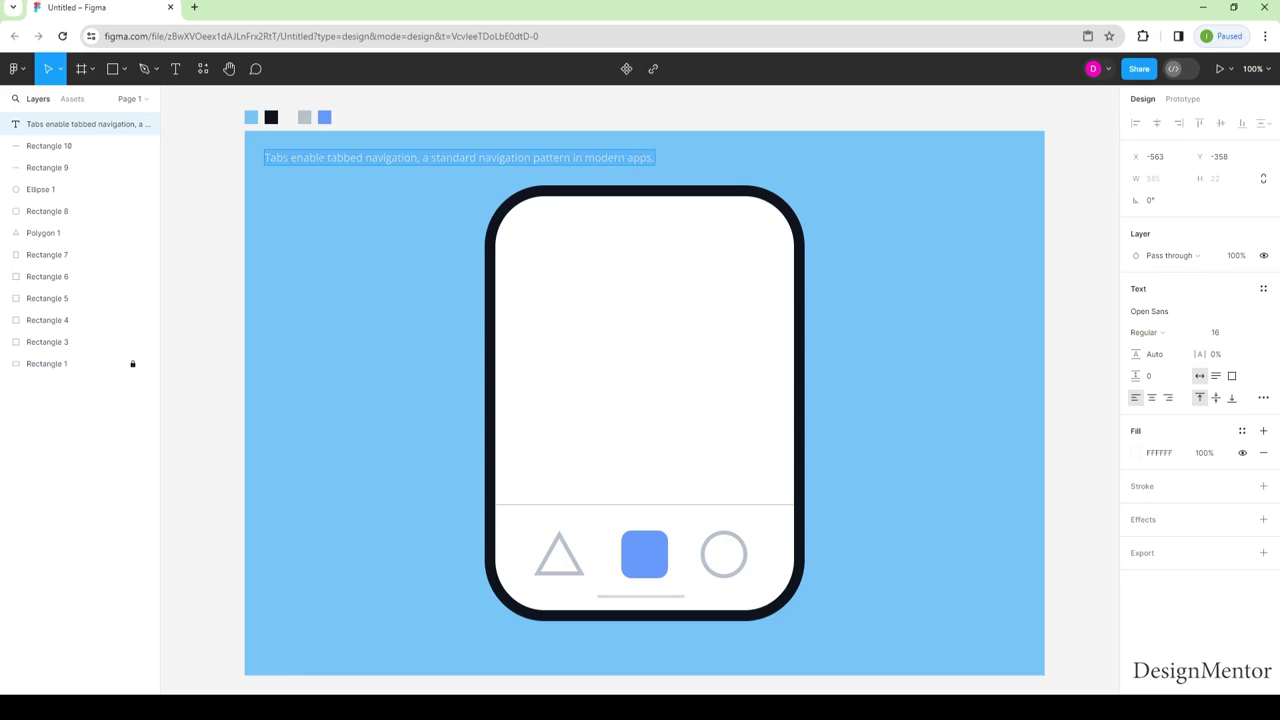
- Enlarge the caption's font size to 31
left_click(1222, 332)
type("26")
key("Return")
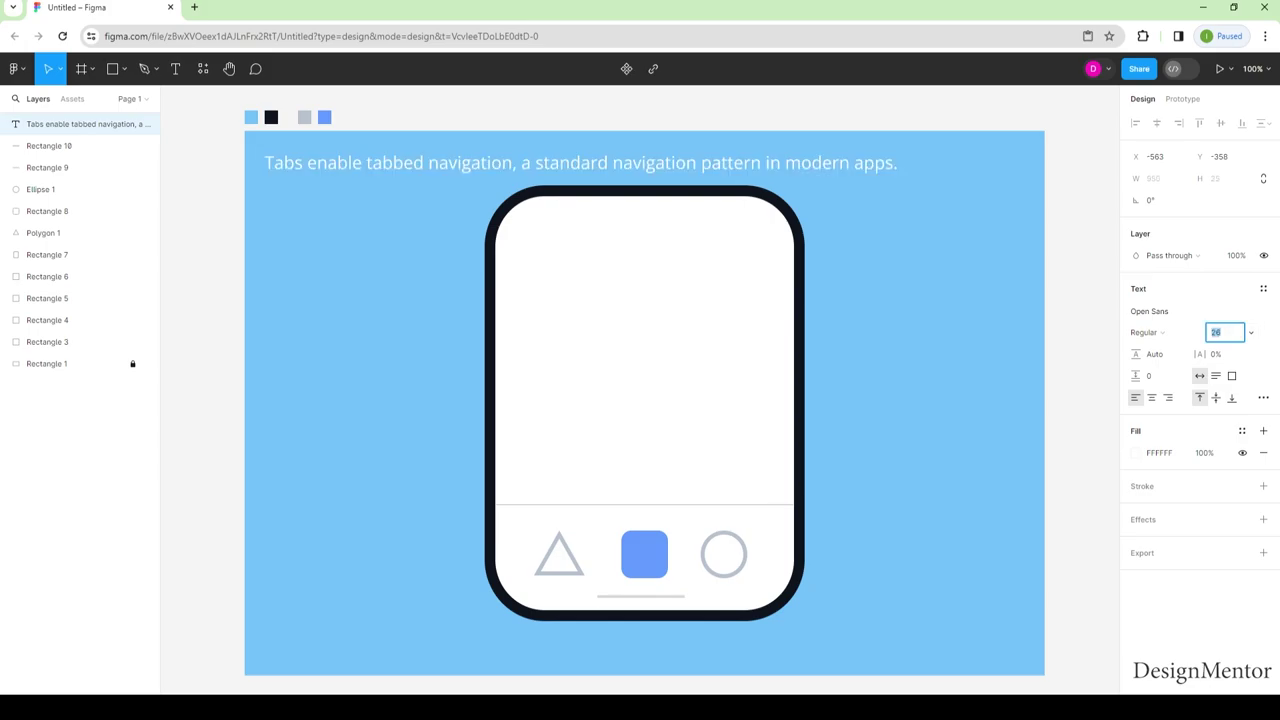
type("30")
key("Return")
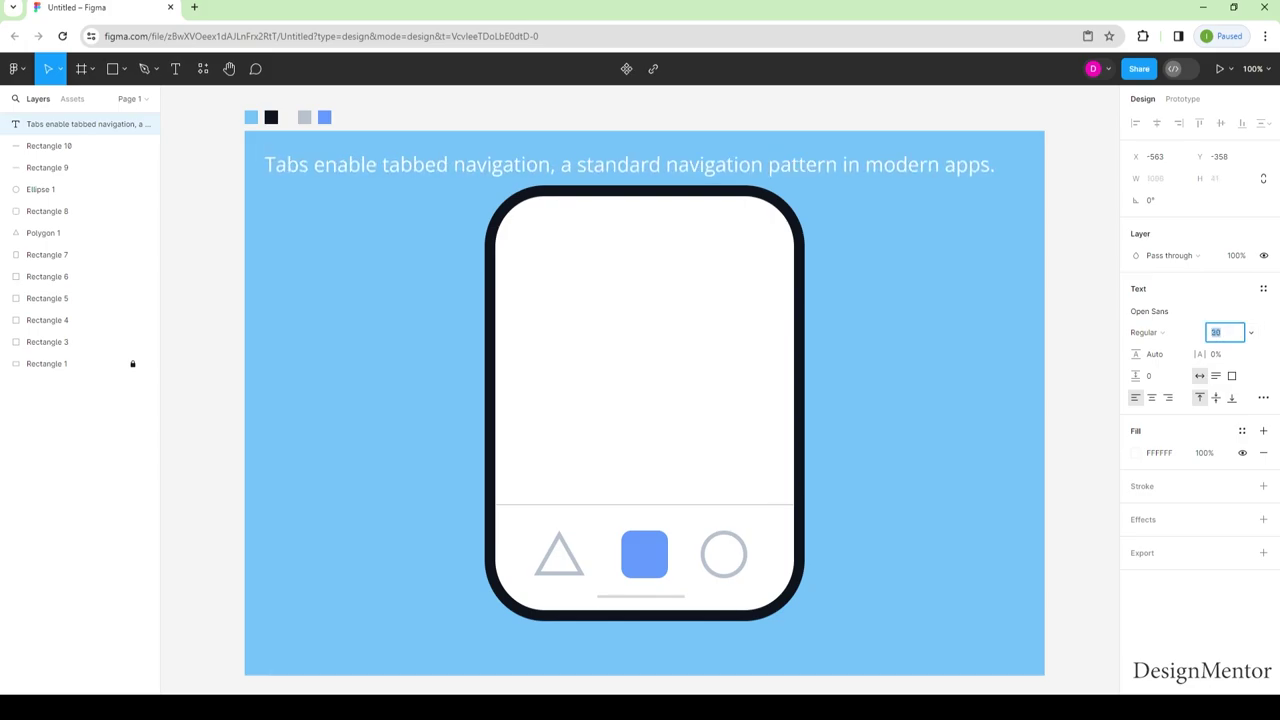
key("Up")
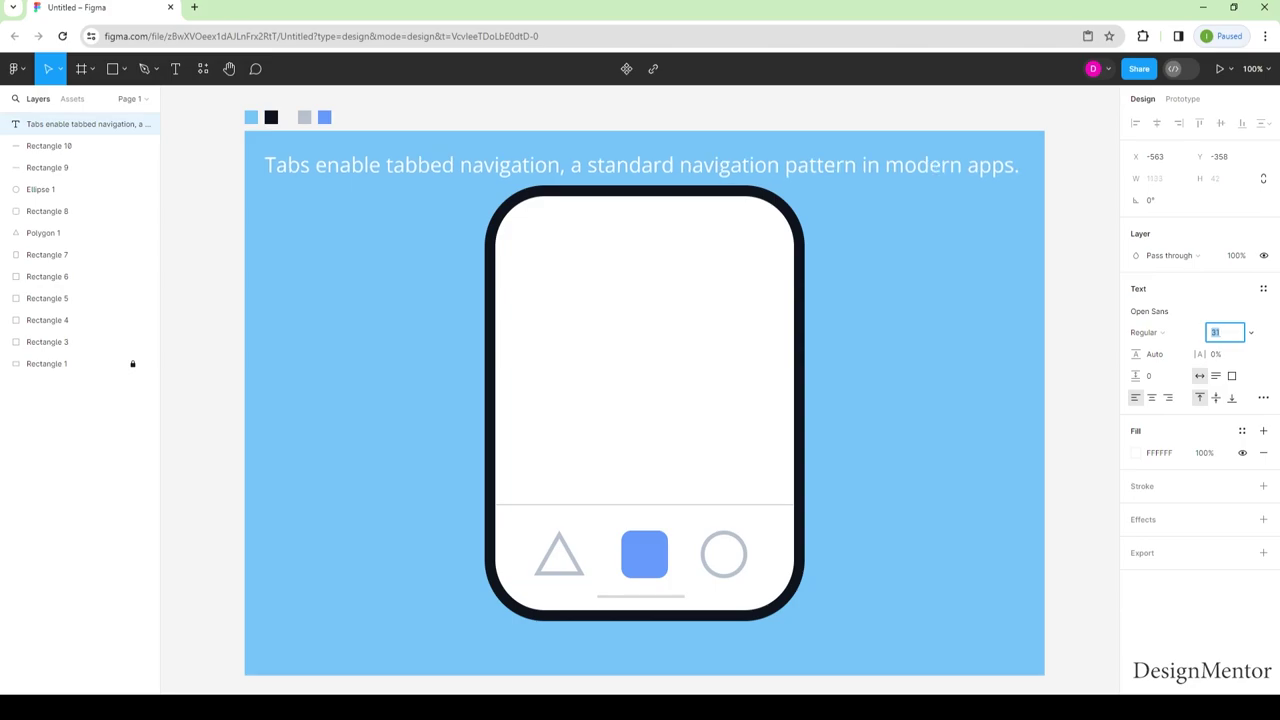
key("Escape")
- Move the caption to the bottom of the blue frame beneath the phone
left_click_drag(640, 165, 643, 156)
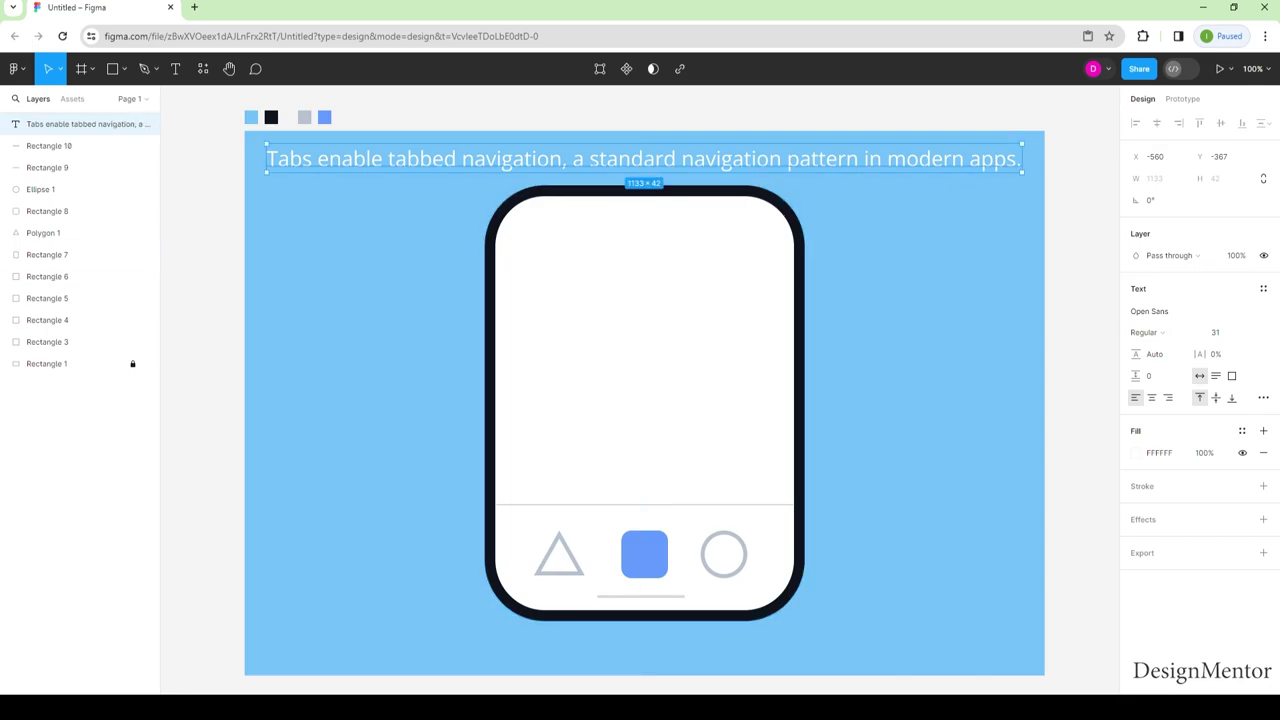
key("Escape")
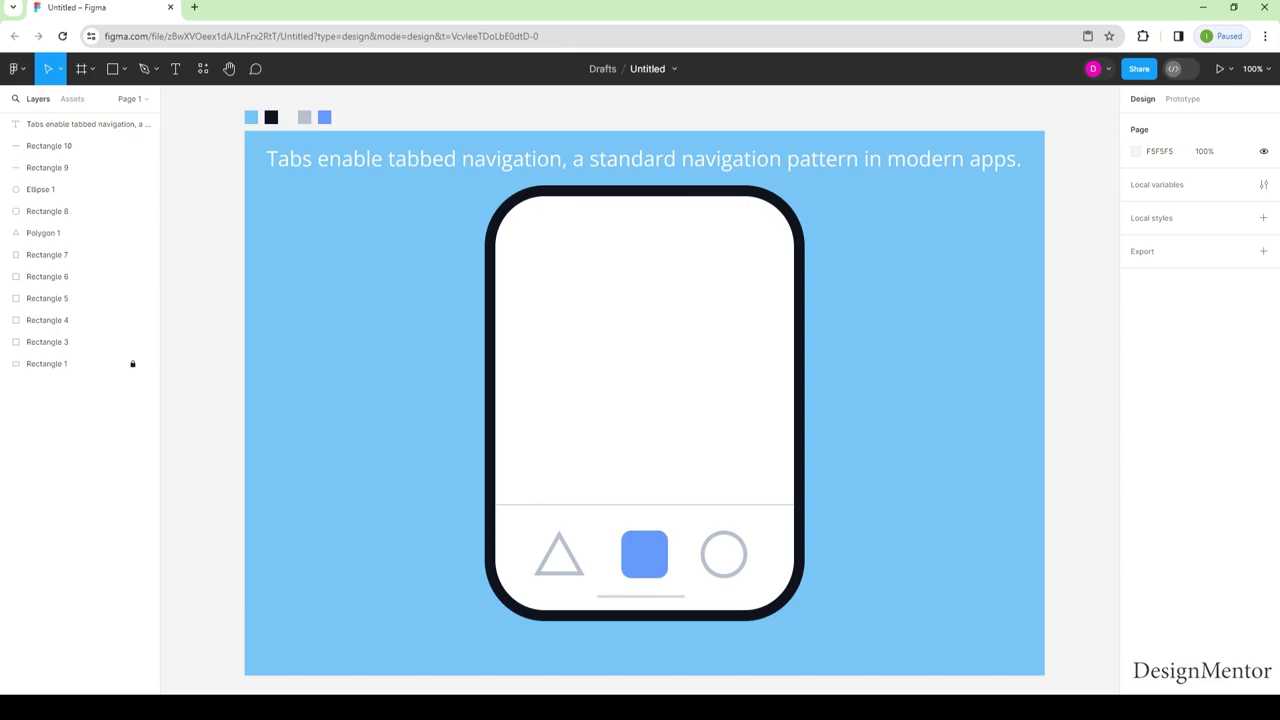
mouse_move(640, 160)
left_mouse_down()
mouse_move(651, 279)
mouse_move(640, 593)
mouse_move(625, 655)
left_mouse_up()
key("Escape")
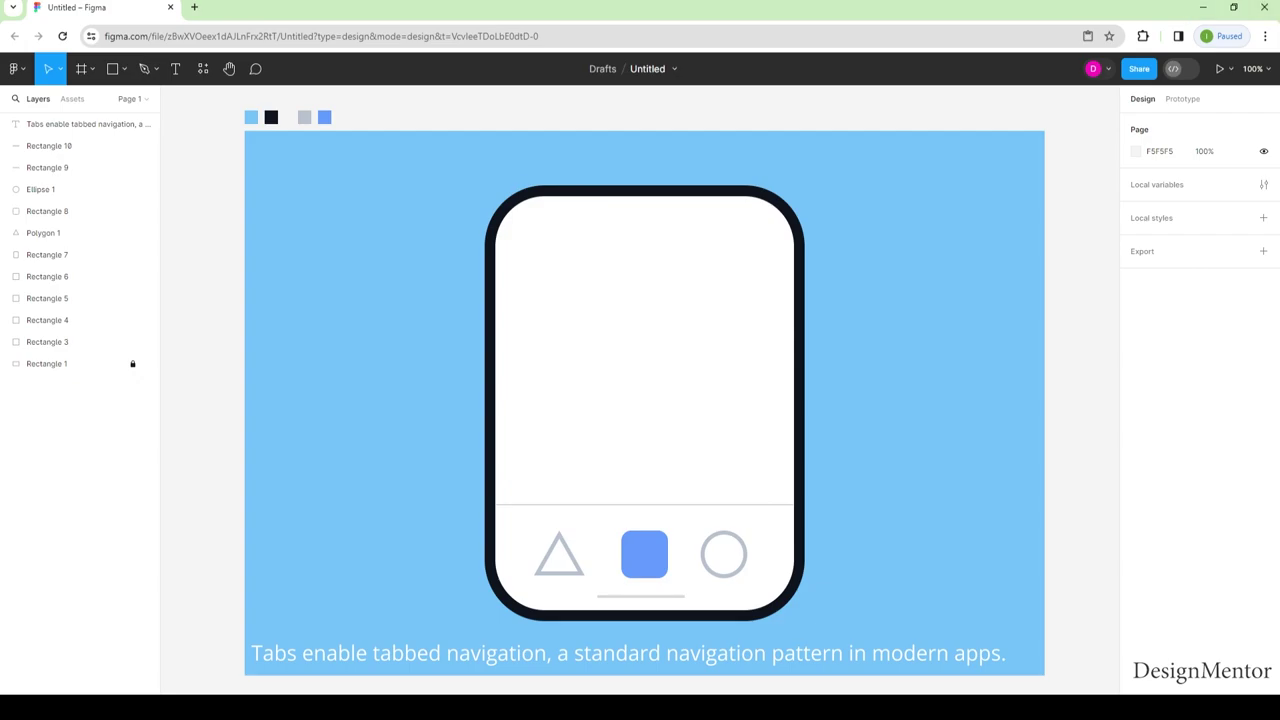
- Nudge the Rectangle 9 divider line down 2 pixels toward the tab icons
left_click(50, 167)
key("Down")
key("Down")
key("Down")
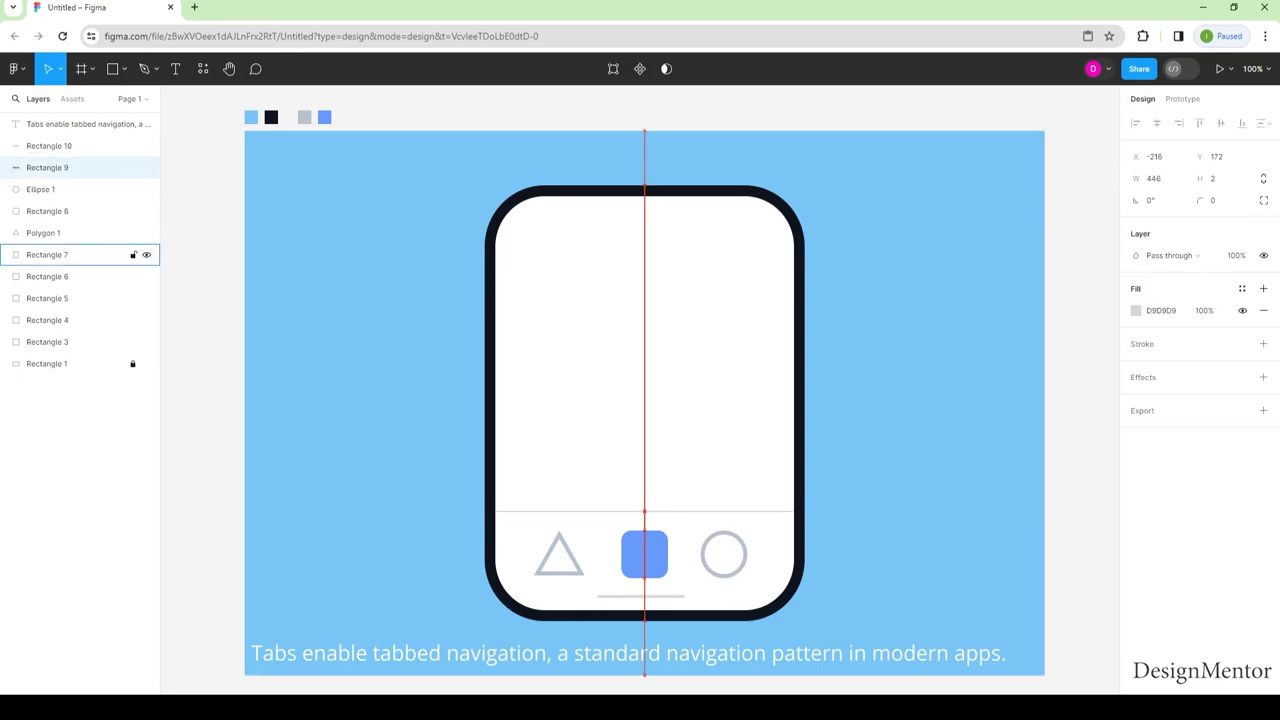
key("Down")
key("Down")
key("Down")
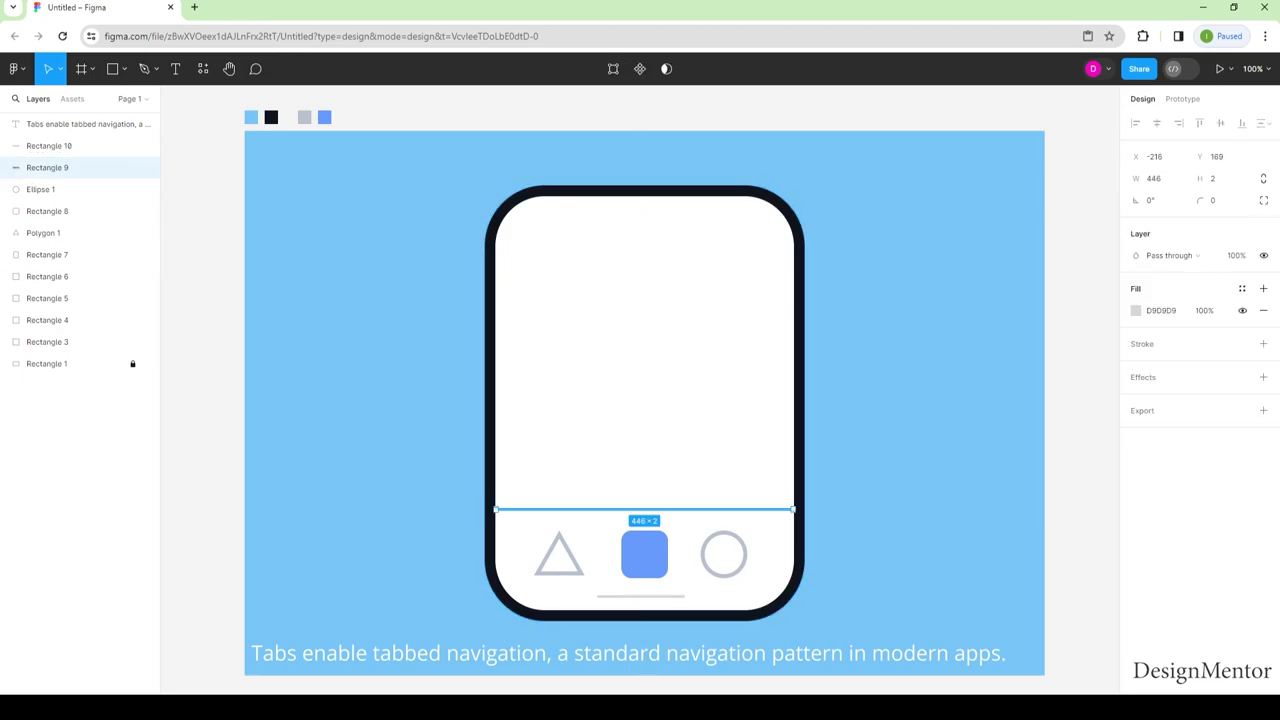
key("Escape")
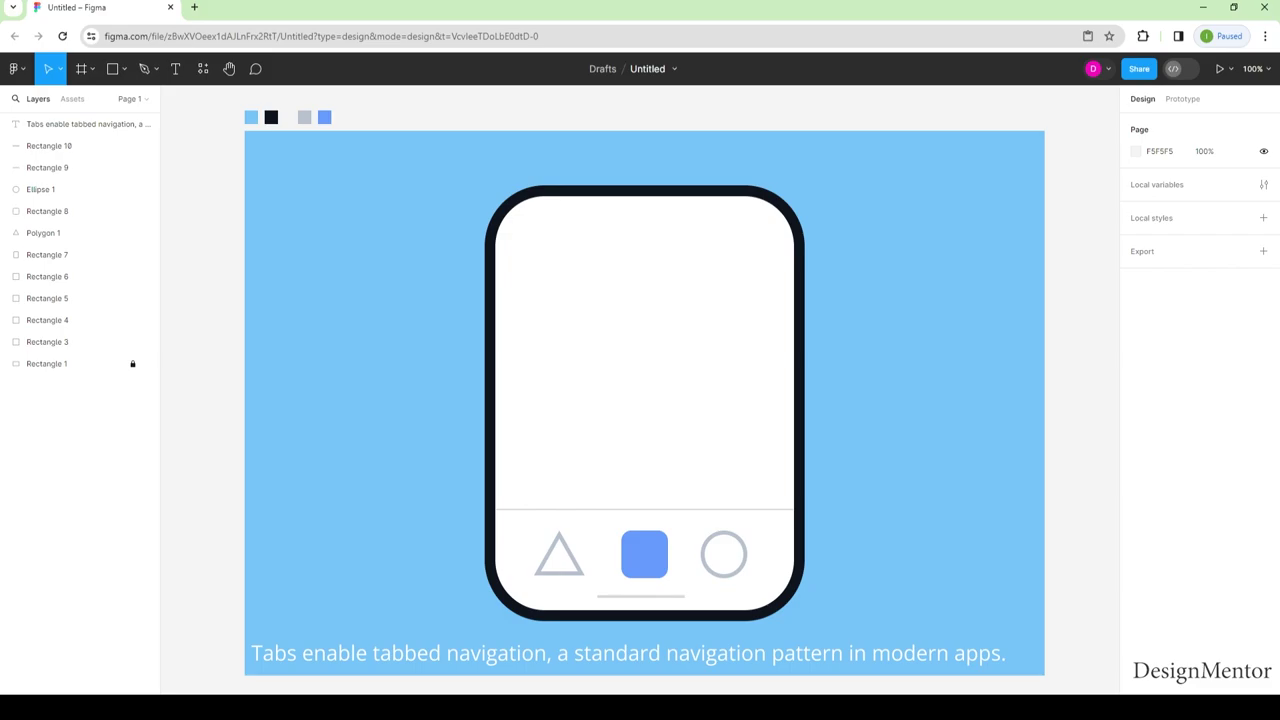